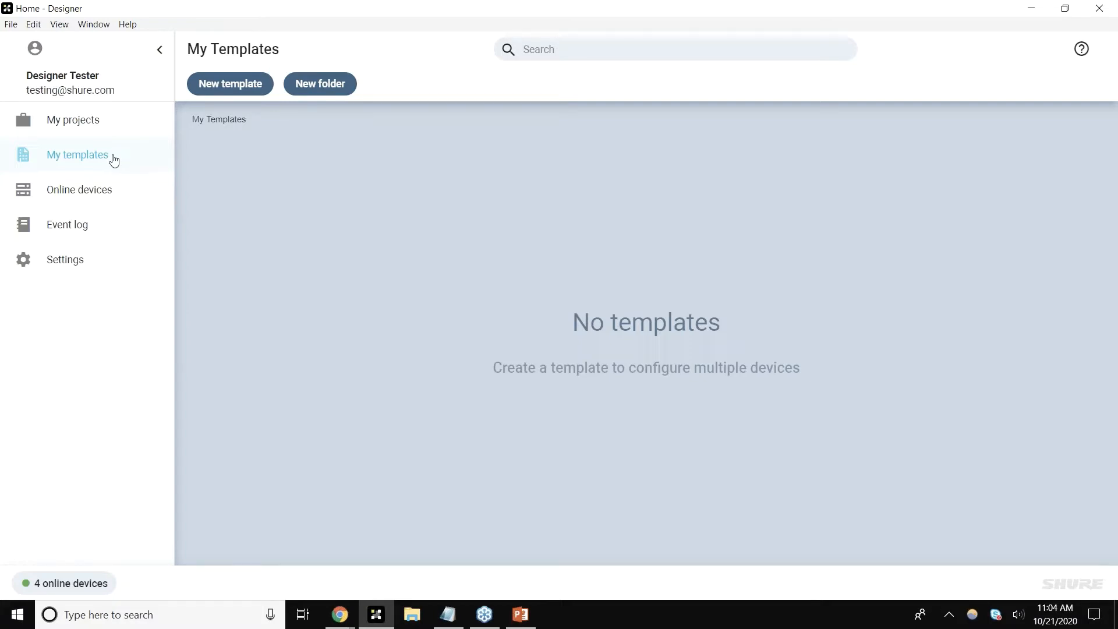
# Step: Browse the online devices list, the event log and the settings page, scrolling through the settings
pyautogui.click(108, 189)
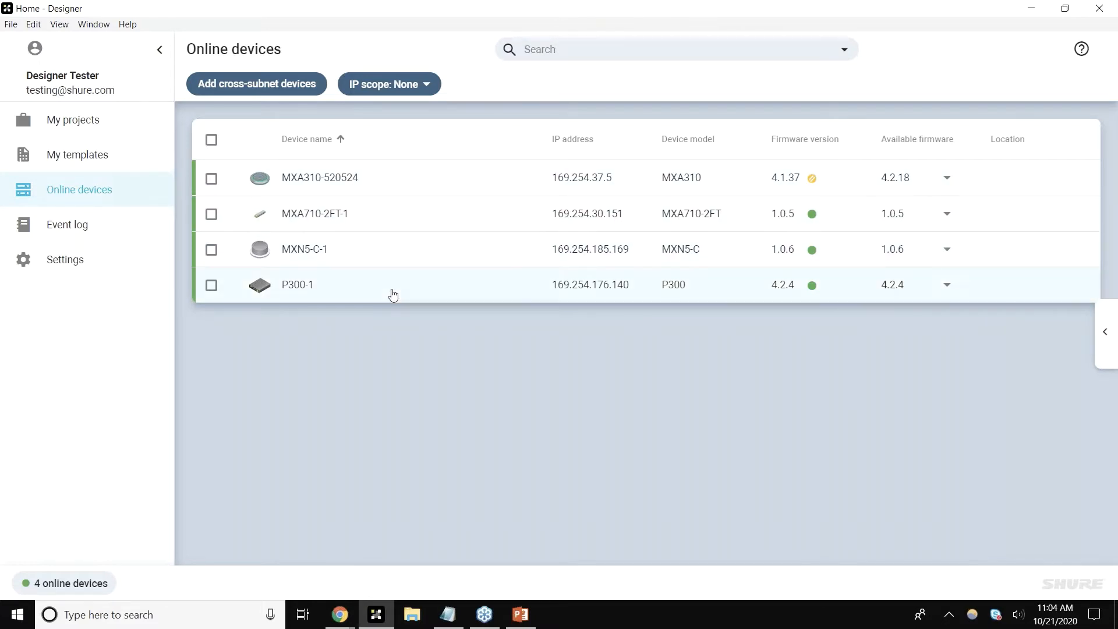
pyautogui.click(124, 224)
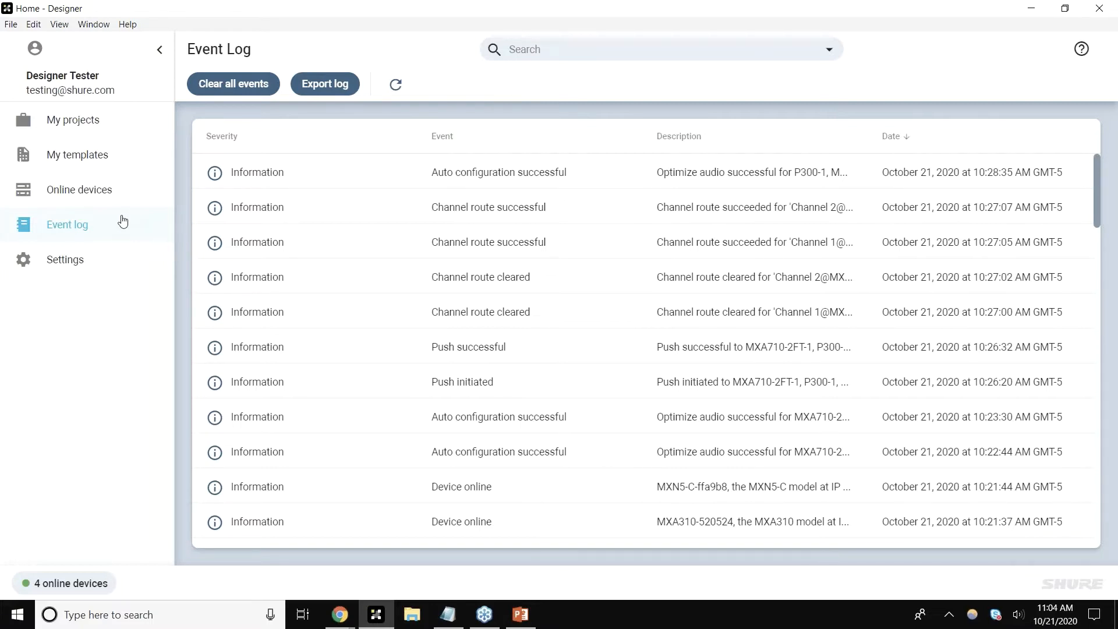
pyautogui.click(106, 267)
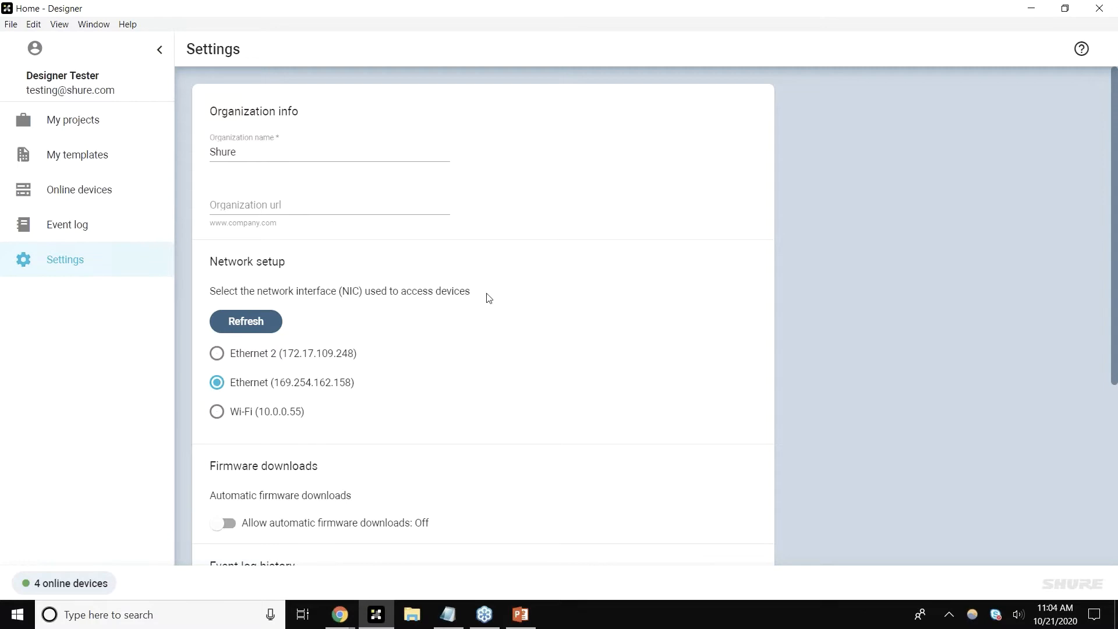
pyautogui.scroll(-3, 487, 298)
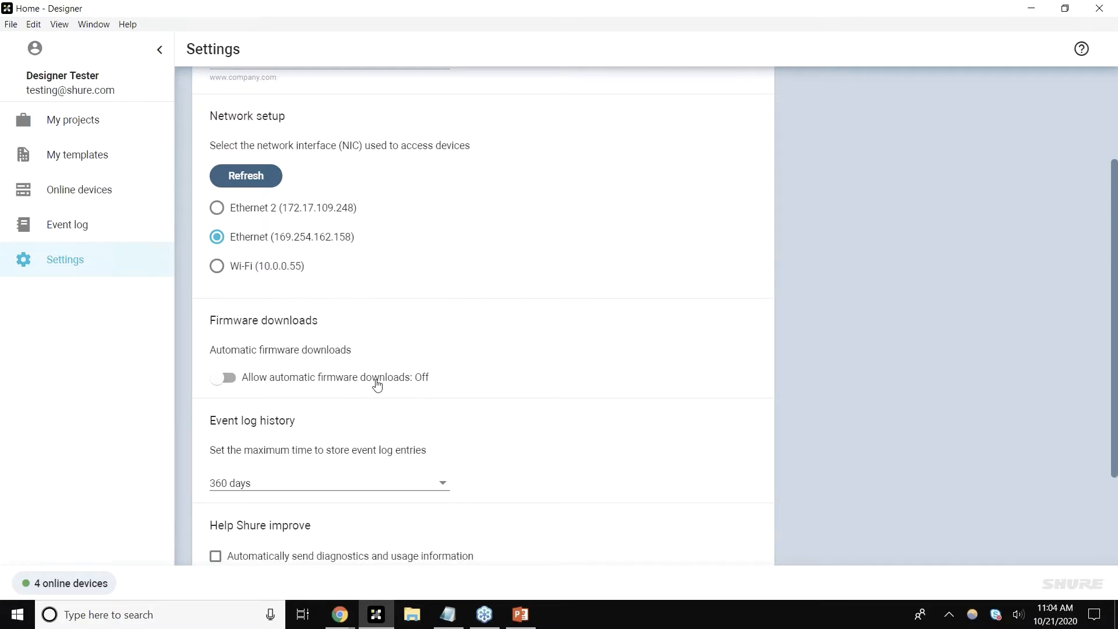
pyautogui.scroll(-3, 377, 385)
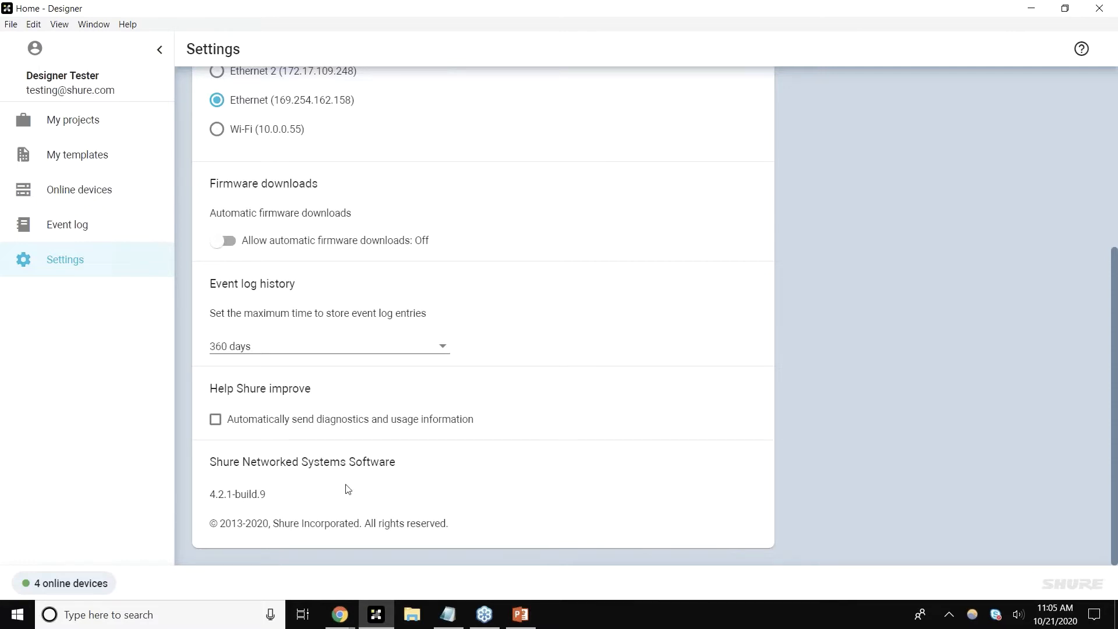
# Step: Create a new project named Shure Project
pyautogui.click(127, 122)
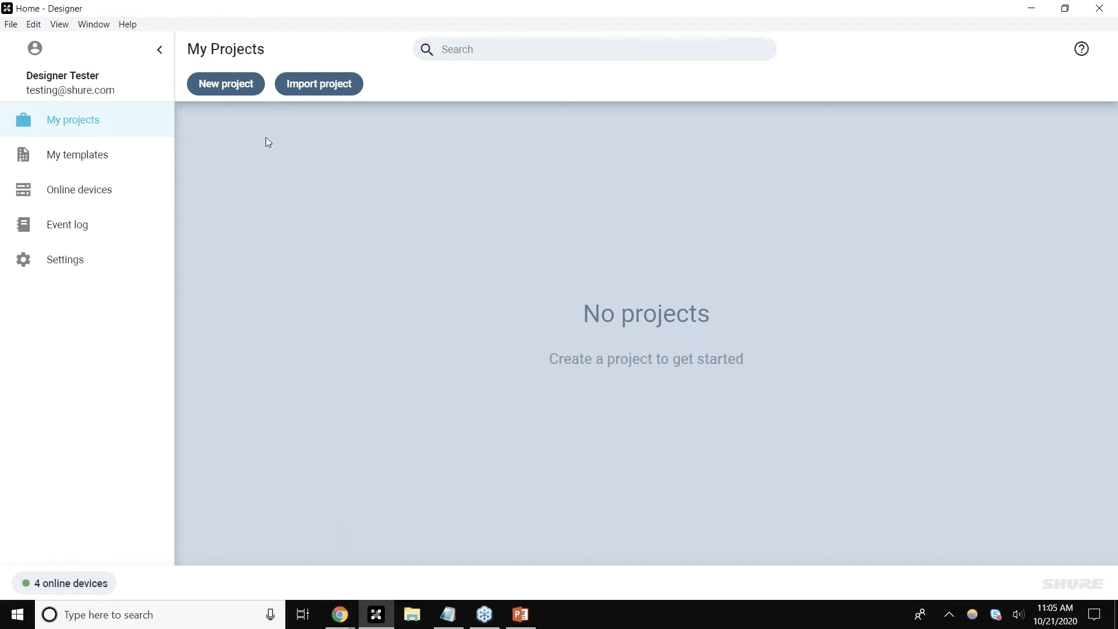
pyautogui.click(240, 93)
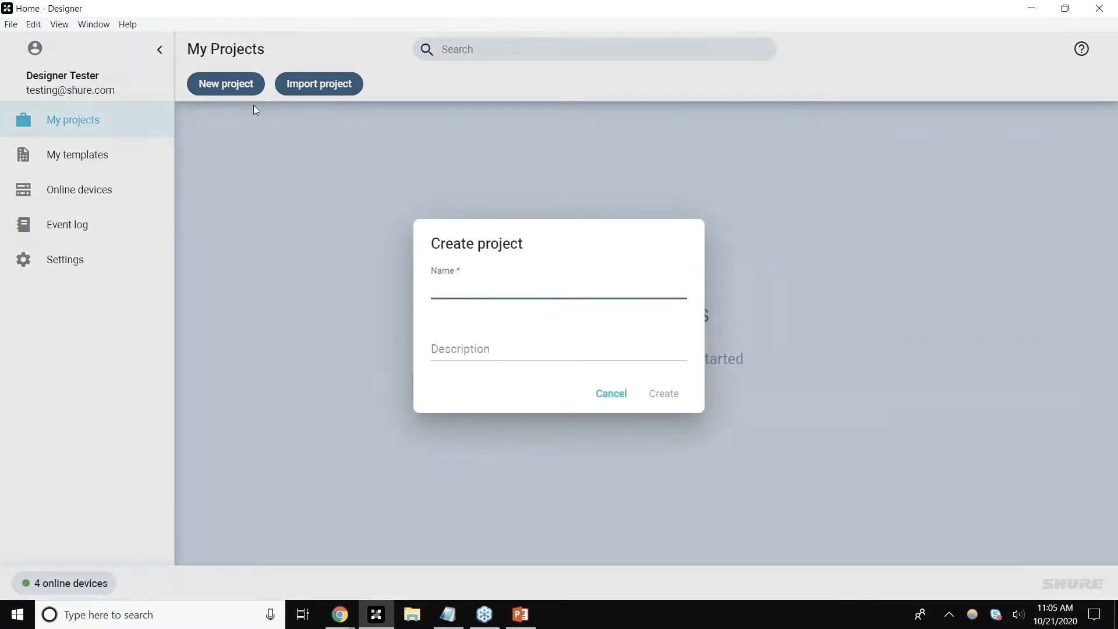
pyautogui.write('Shure Project')
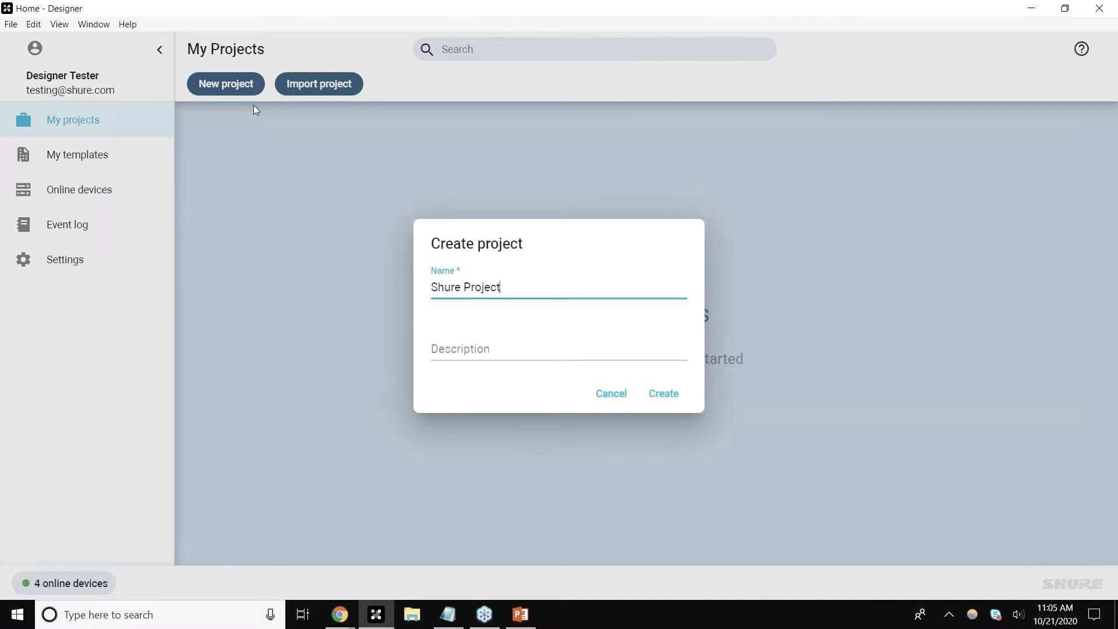
pyautogui.press('Return')
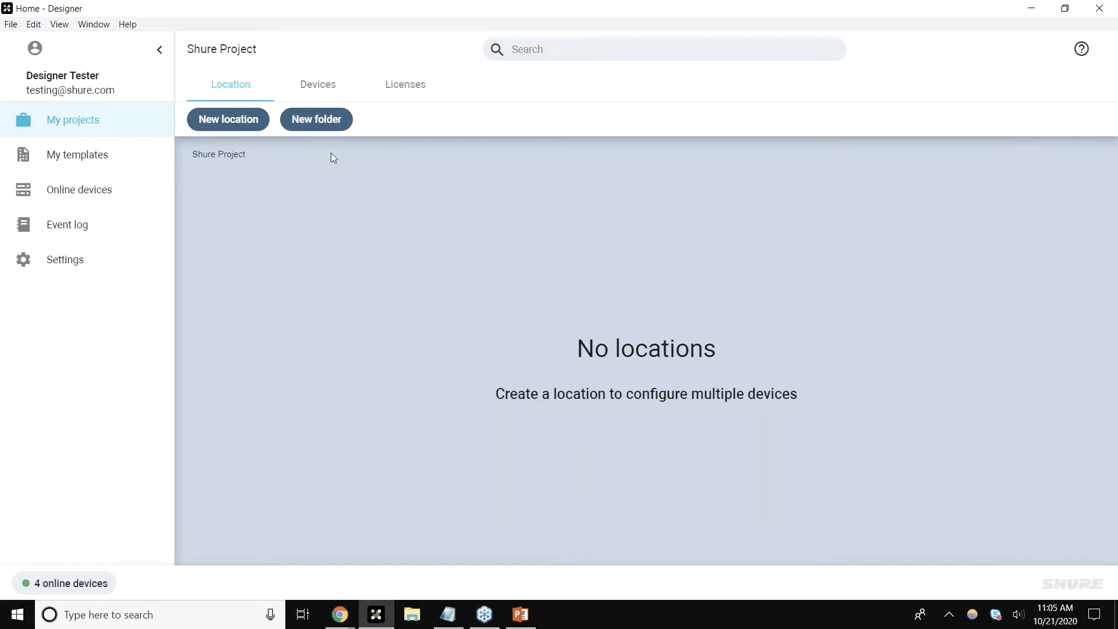
# Step: Create a location named Room 101 in the project and maximize its window
pyautogui.click(239, 124)
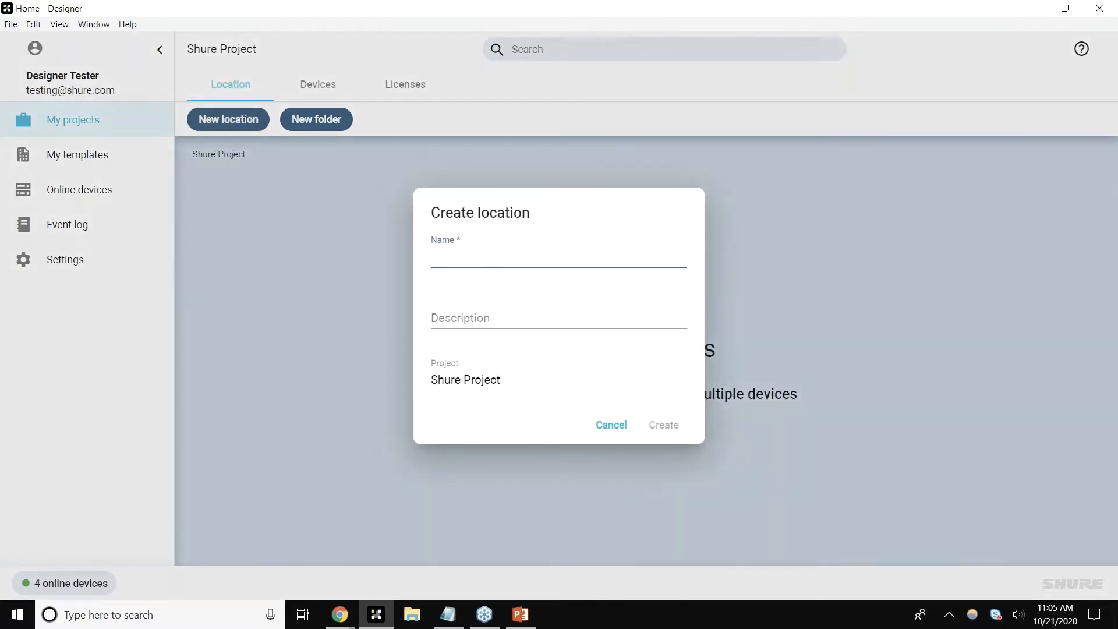
pyautogui.write('Room 101')
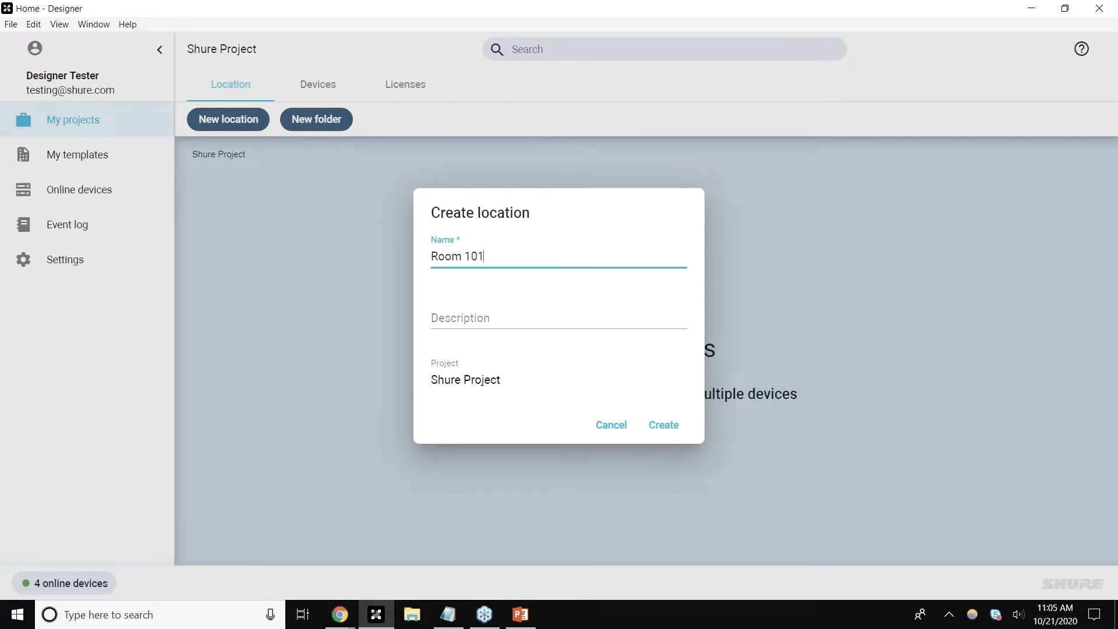
pyautogui.press('Return')
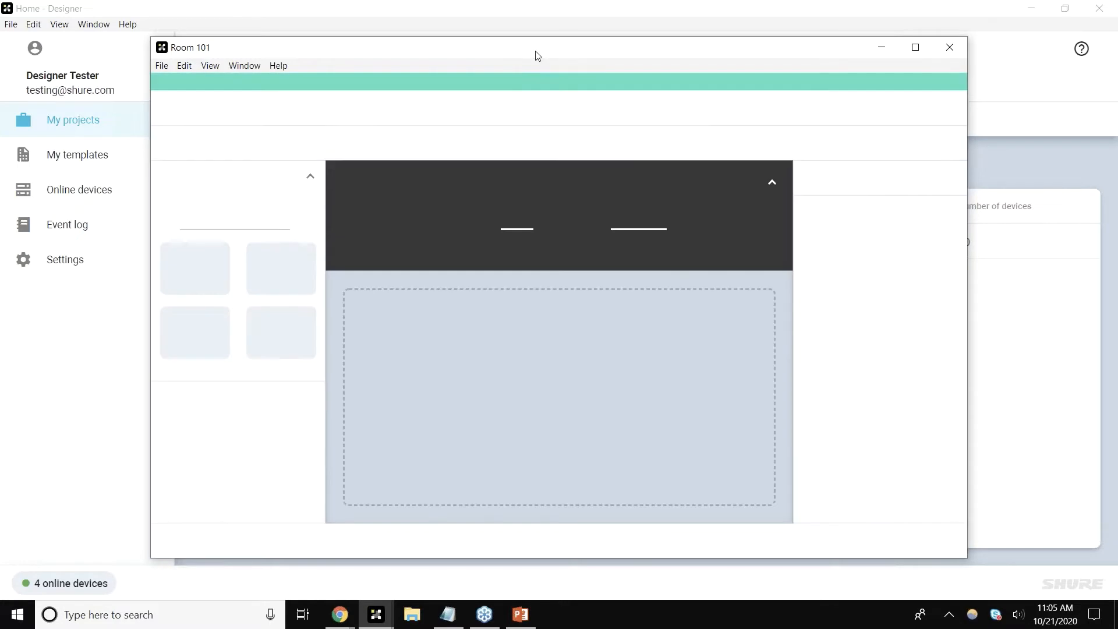
pyautogui.doubleClick(536, 53)
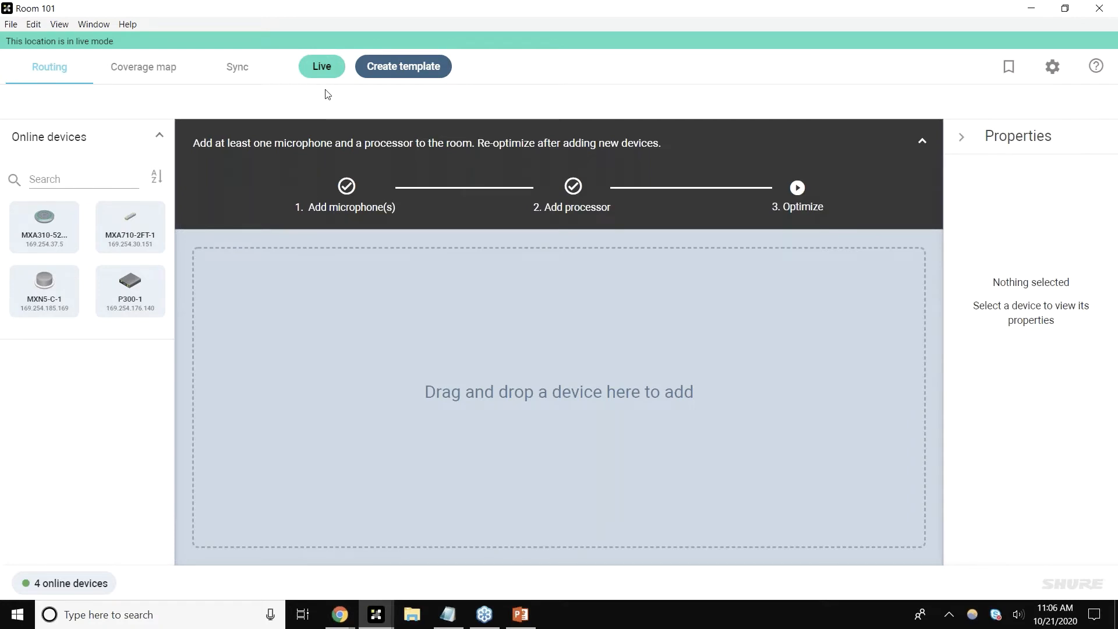
# Step: Switch the location out of live mode to work with virtual devices
pyautogui.click(326, 75)
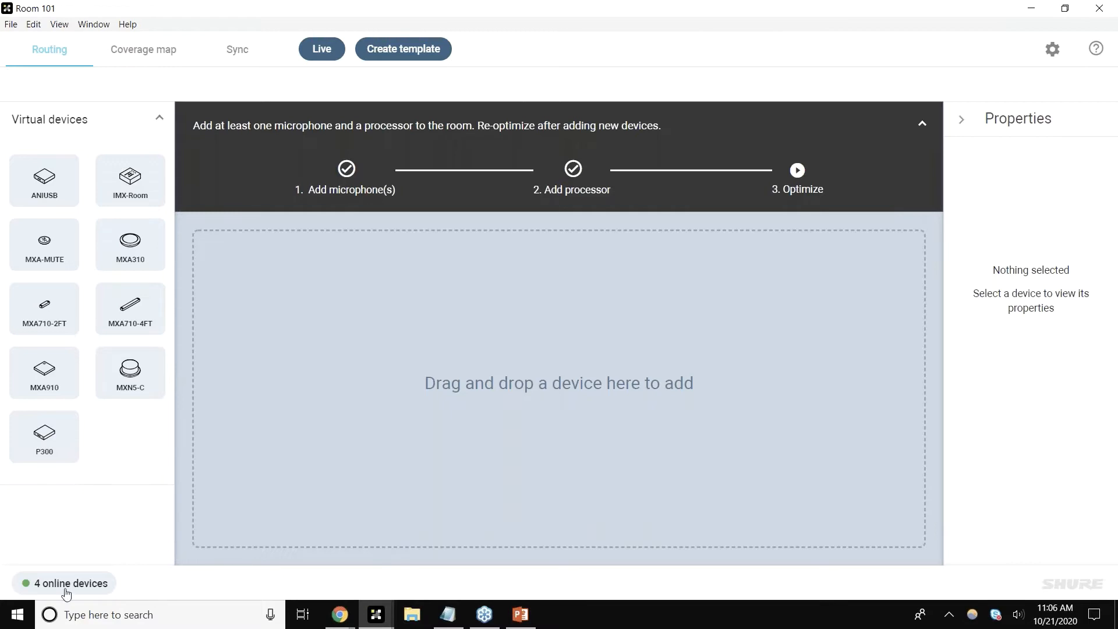
pyautogui.click(325, 53)
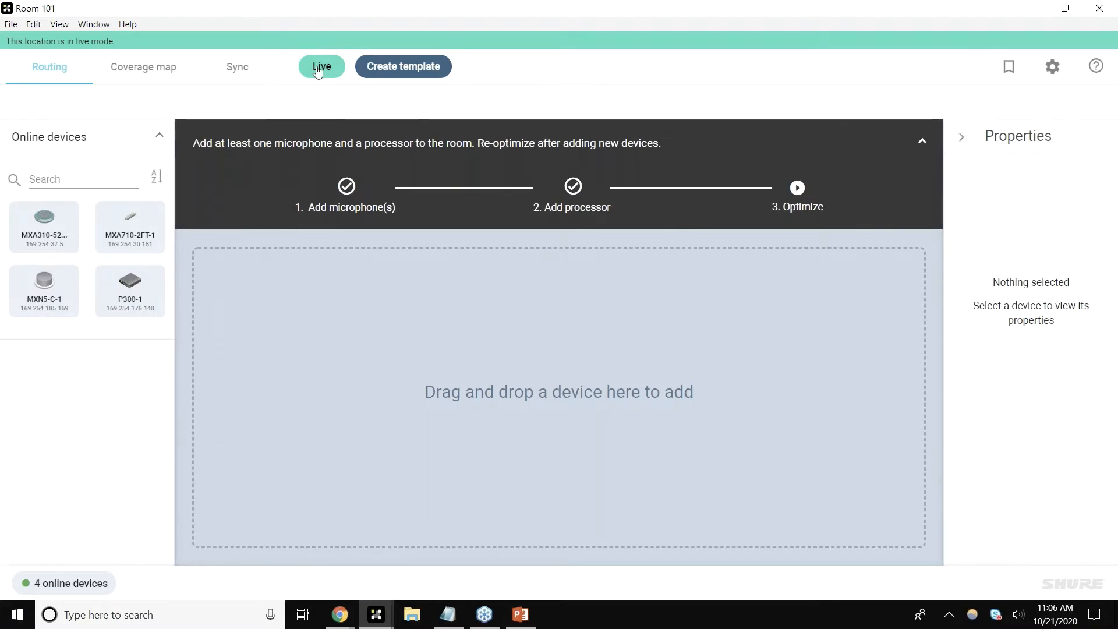
pyautogui.click(320, 68)
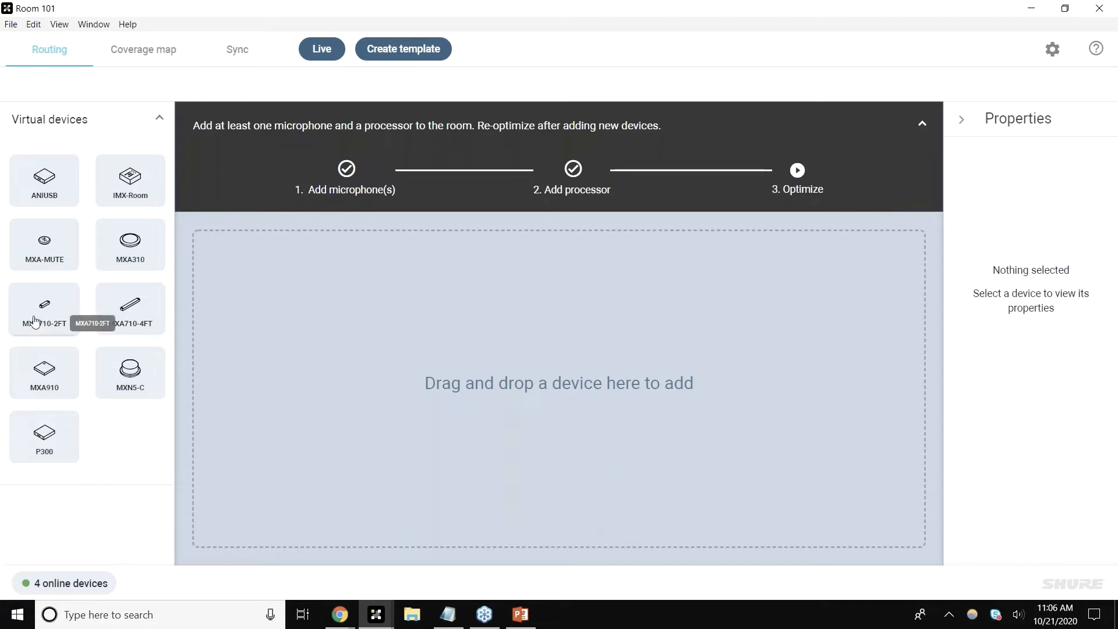
# Step: Add a wall-horizontal MXA710-2FT microphone to the room and move it to the upper left of the canvas
pyautogui.moveTo(45, 320); pyautogui.dragTo(288, 331)
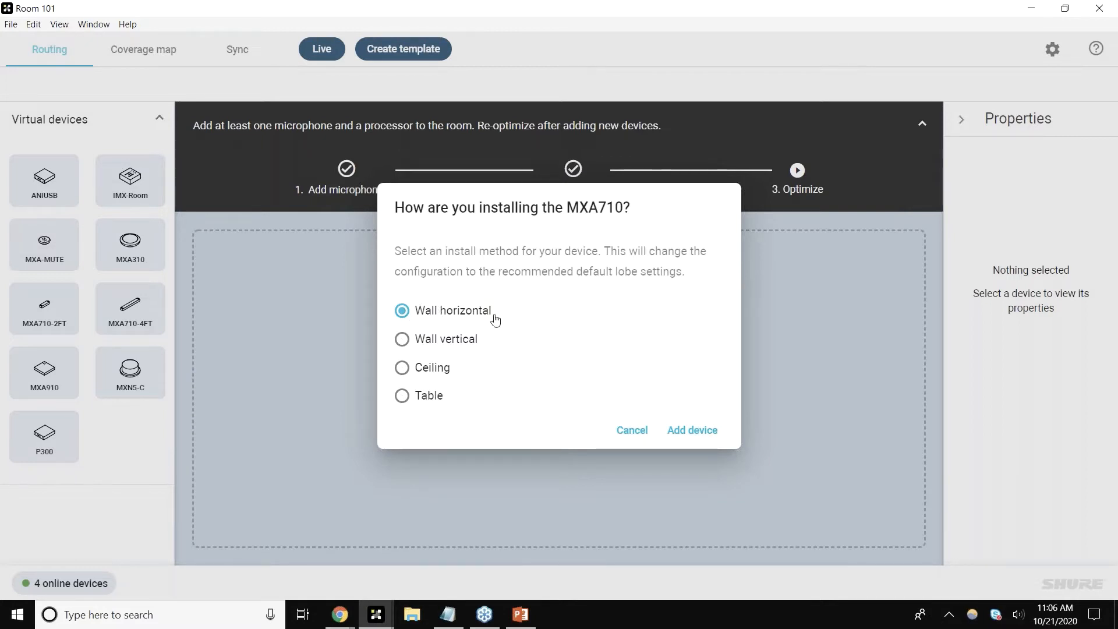
pyautogui.click(694, 433)
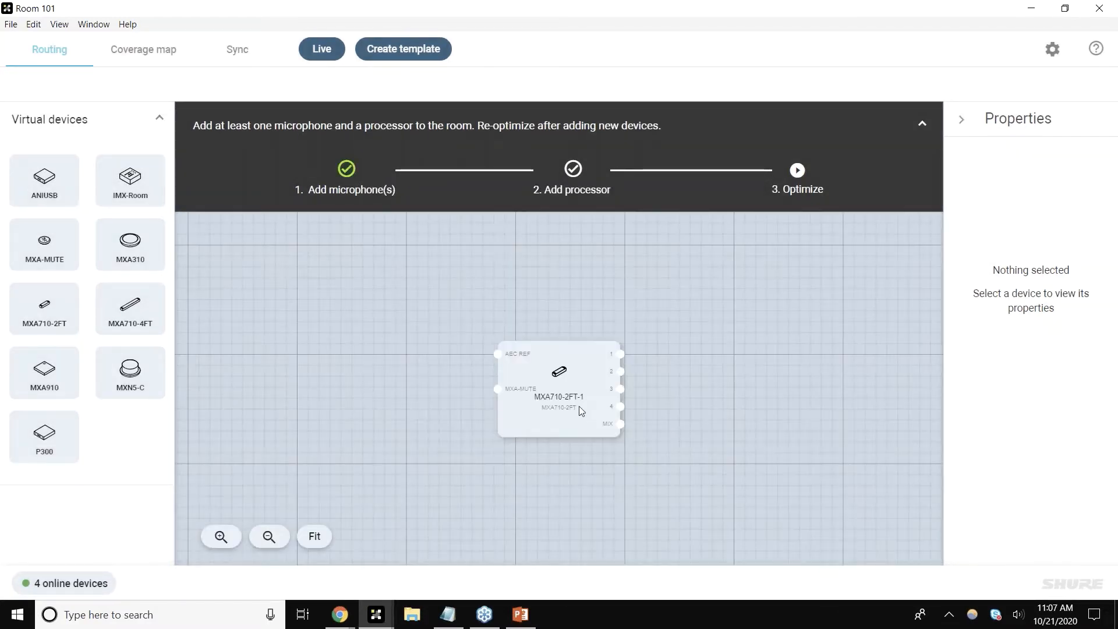
pyautogui.moveTo(539, 396); pyautogui.dragTo(288, 306)
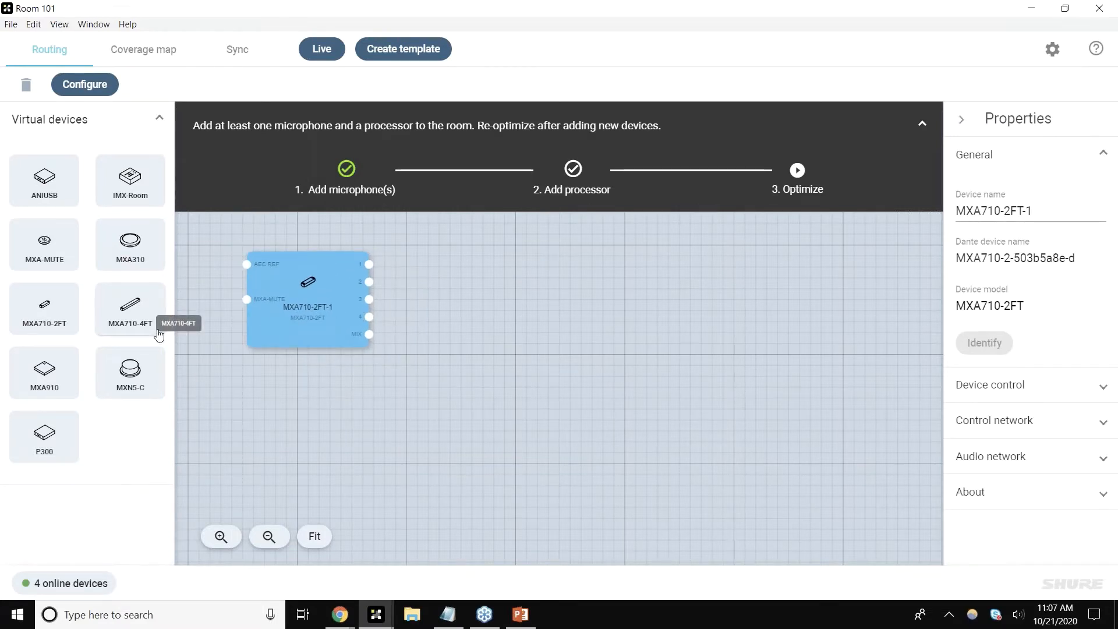
# Step: Add a P300 processor in the middle of the canvas and an MXN5-C speaker to its right
pyautogui.moveTo(47, 454); pyautogui.dragTo(546, 345)
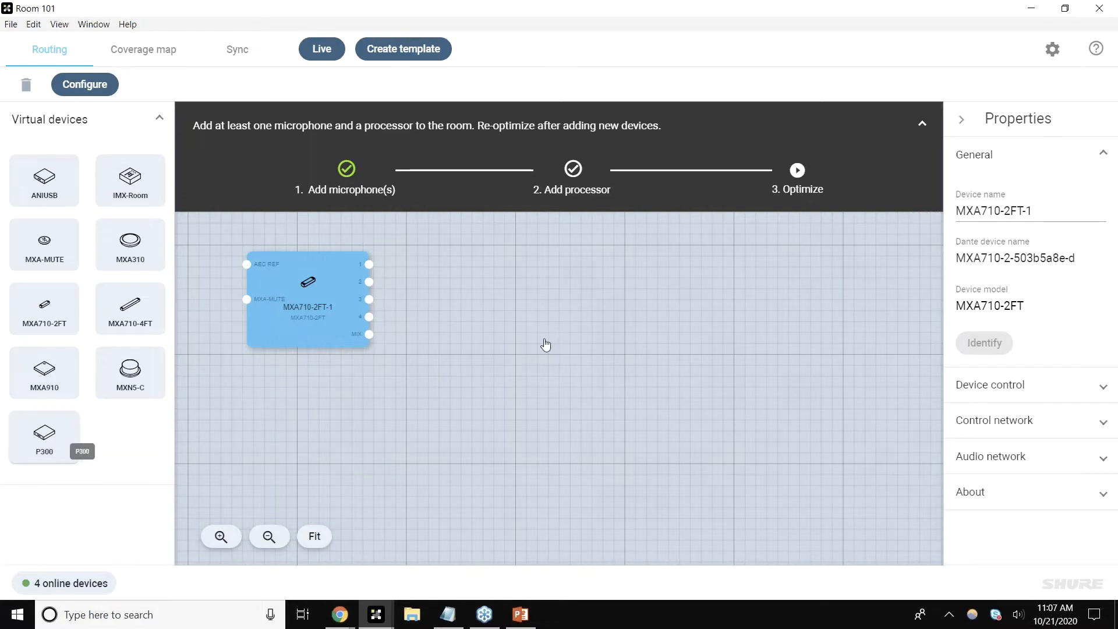
pyautogui.moveTo(550, 346); pyautogui.dragTo(547, 261)
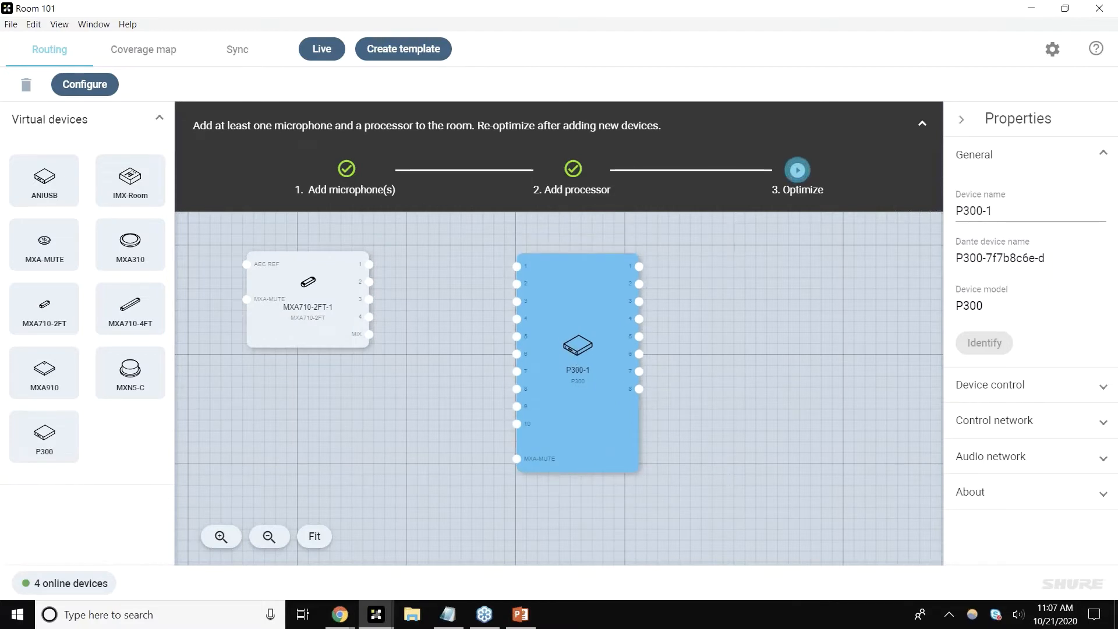
pyautogui.moveTo(130, 379); pyautogui.dragTo(777, 335)
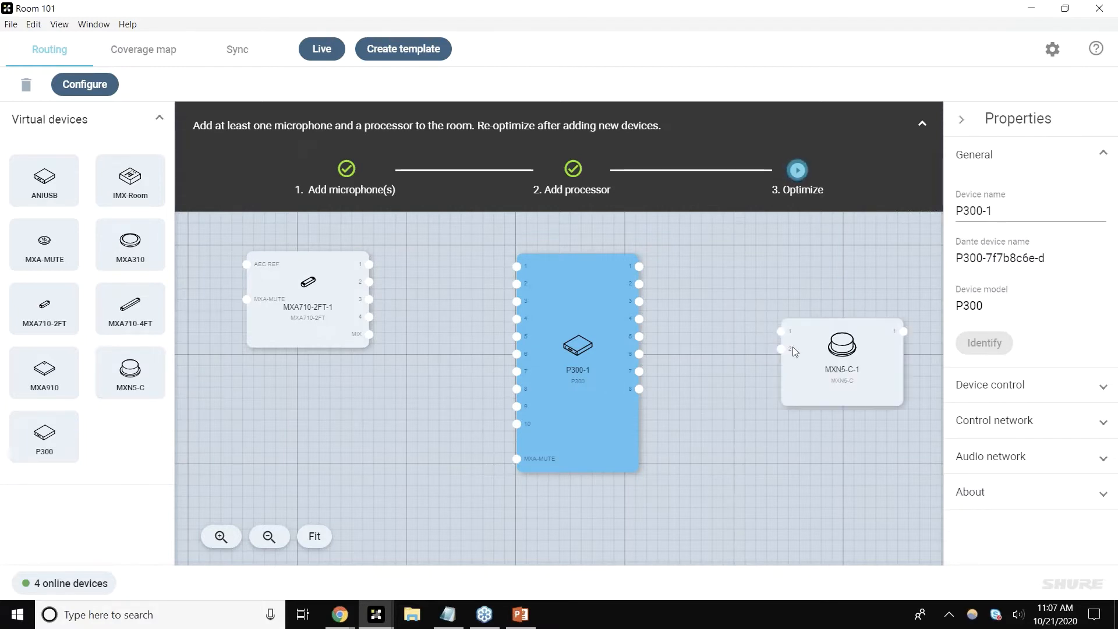
pyautogui.click(818, 306)
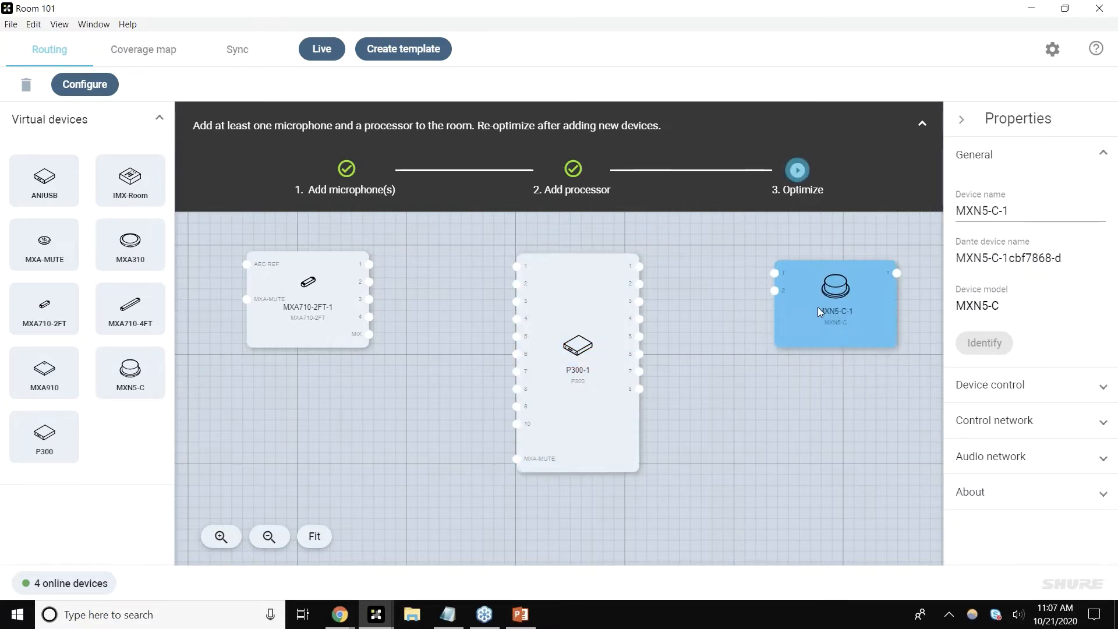
pyautogui.click(796, 377)
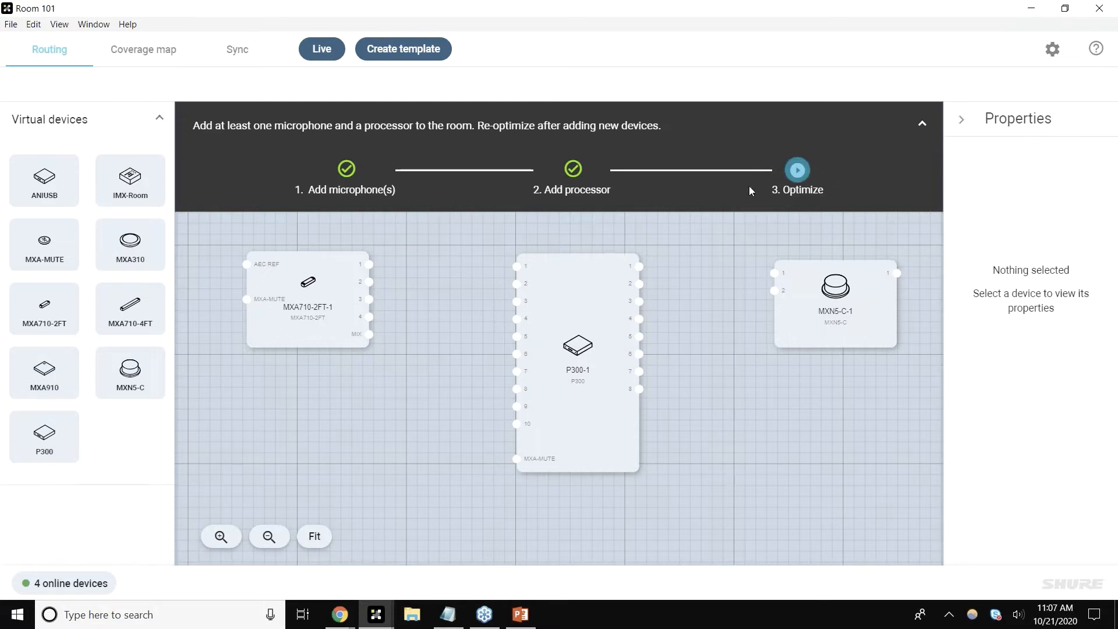
# Step: Optimize the room to create the audio routes between devices
pyautogui.click(798, 174)
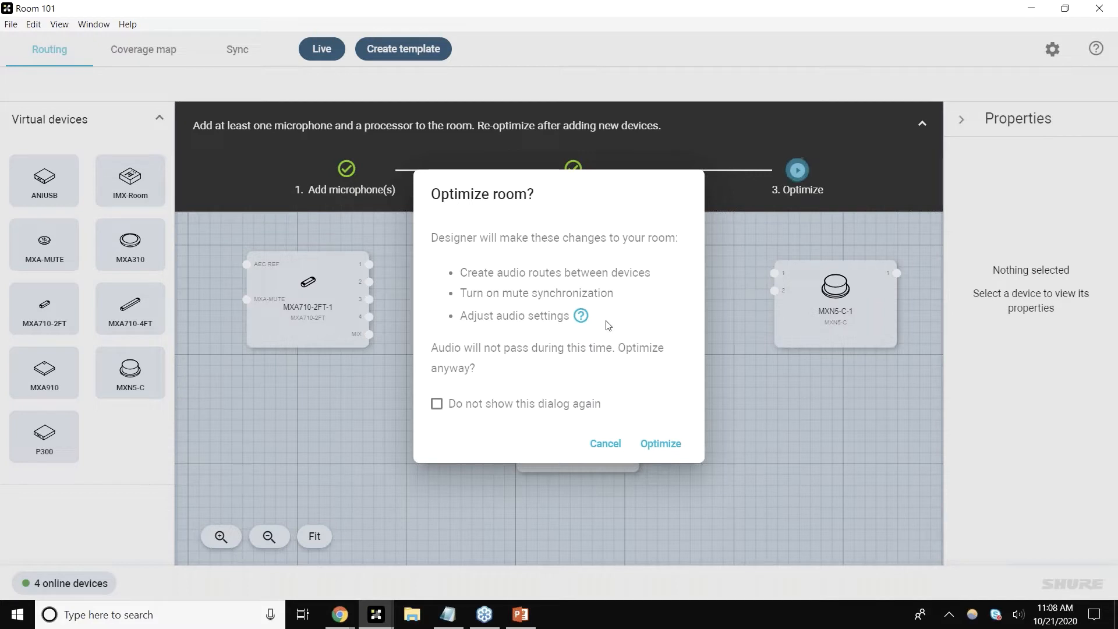
pyautogui.click(660, 444)
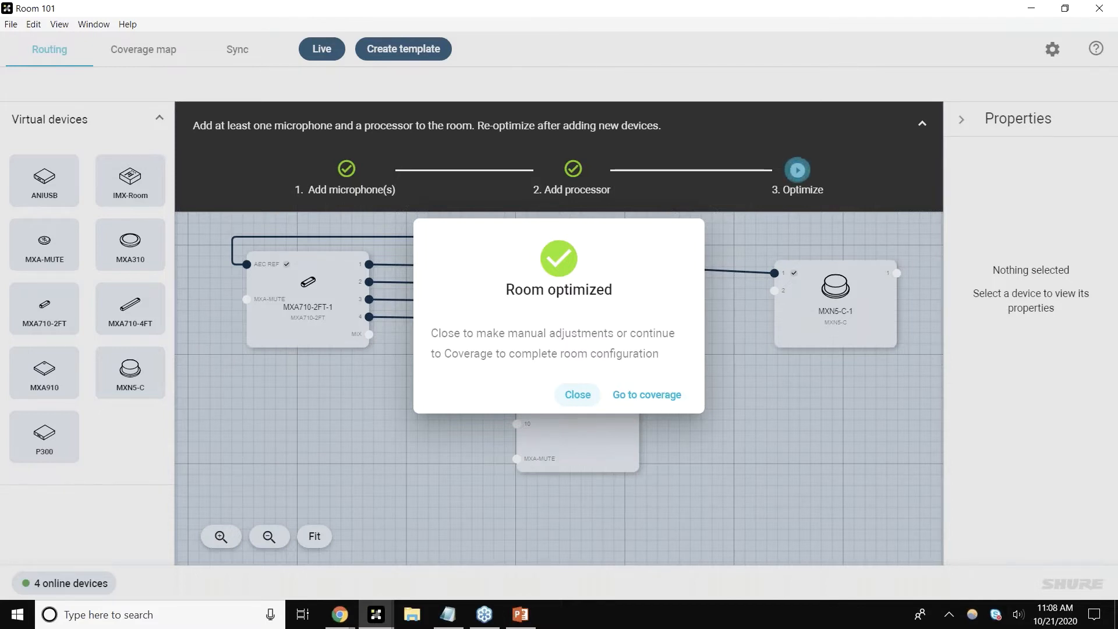
pyautogui.click(588, 394)
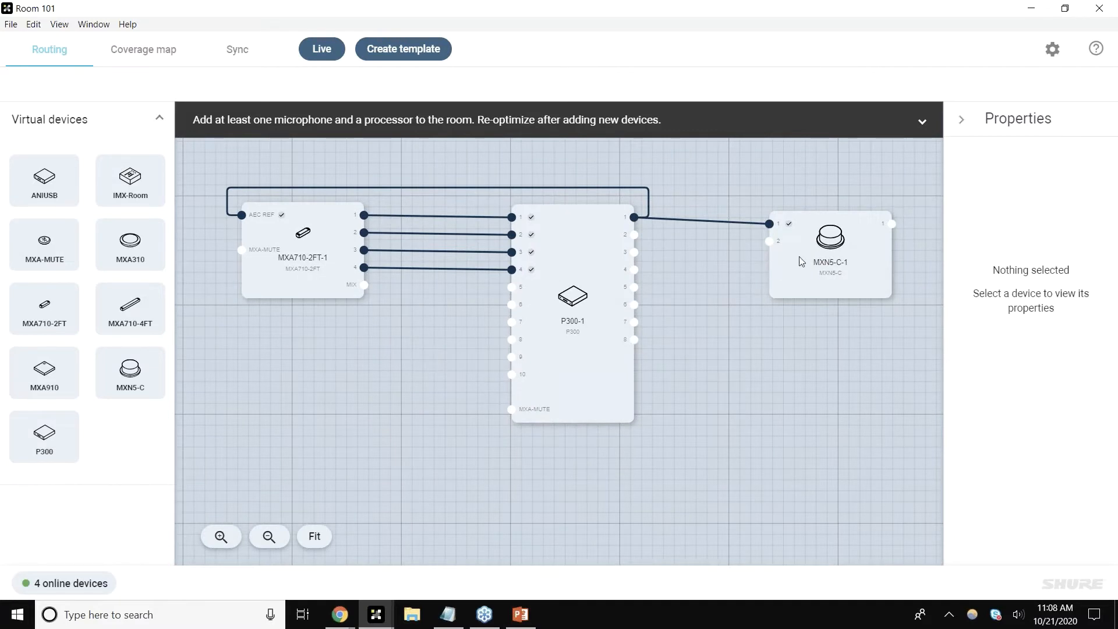
# Step: Move the MXN5-C speaker block slightly to the left
pyautogui.moveTo(781, 253); pyautogui.dragTo(774, 249)
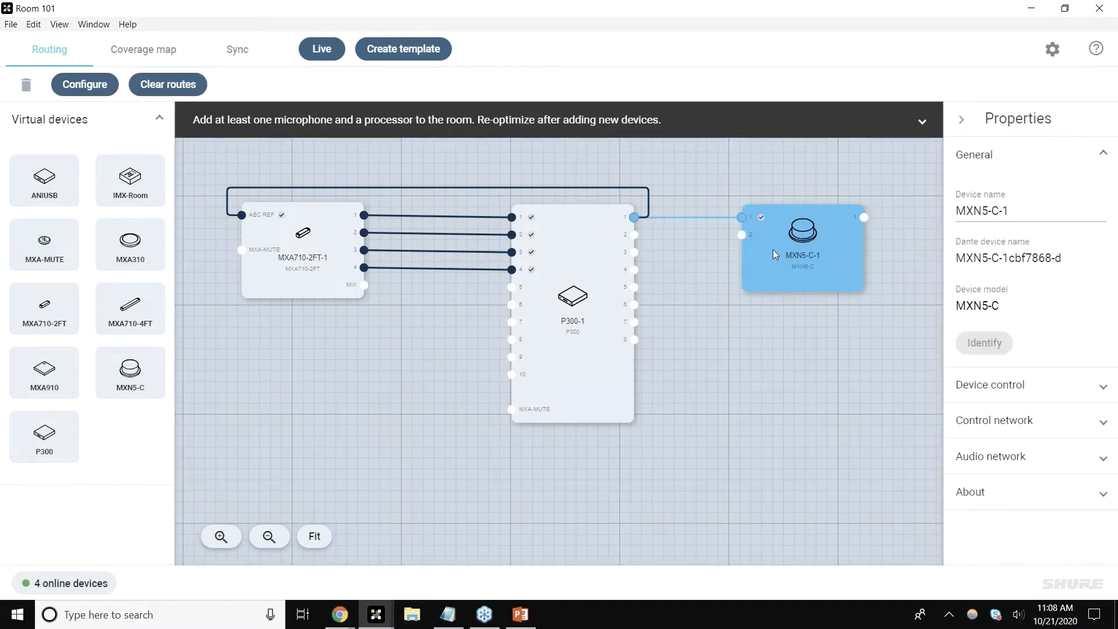
pyautogui.click(770, 314)
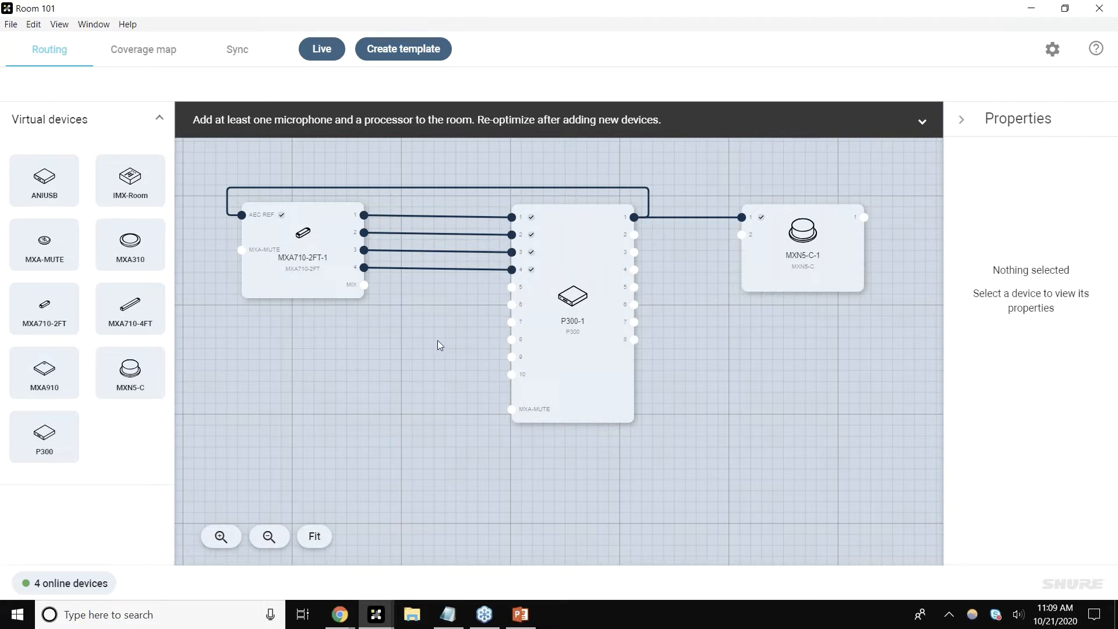
# Step: Delete the microphone's channel 3 and 4 routes and reconnect them manually to processor inputs 3 and 4
pyautogui.click(438, 268)
pyautogui.press('Delete')
pyautogui.click(387, 252)
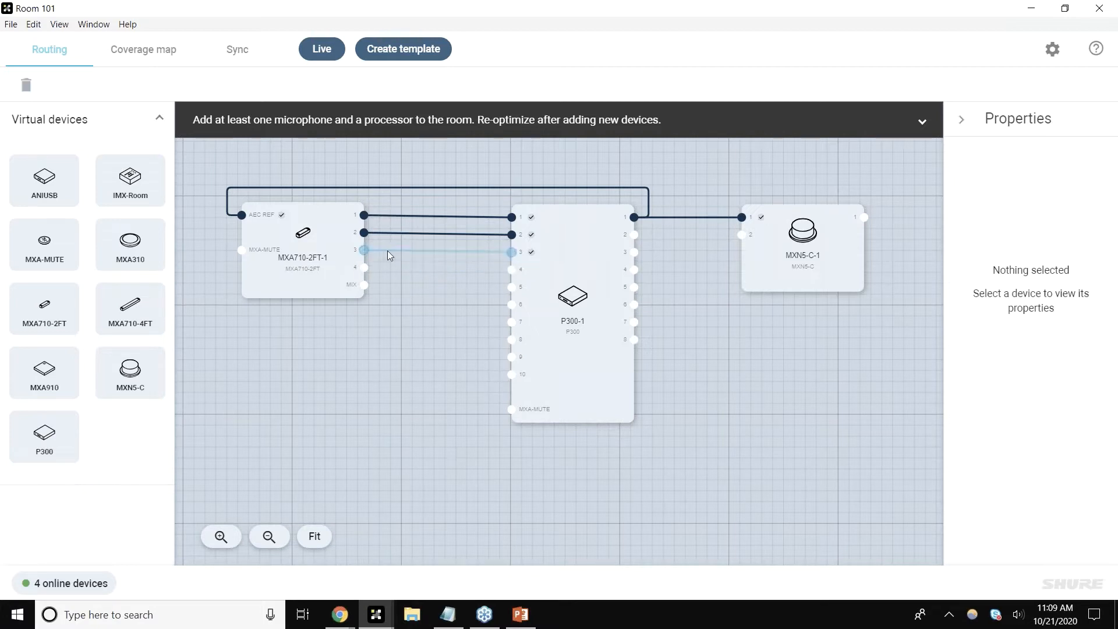
pyautogui.press('Delete')
pyautogui.moveTo(364, 250); pyautogui.dragTo(511, 251)
pyautogui.moveTo(364, 267); pyautogui.dragTo(511, 269)
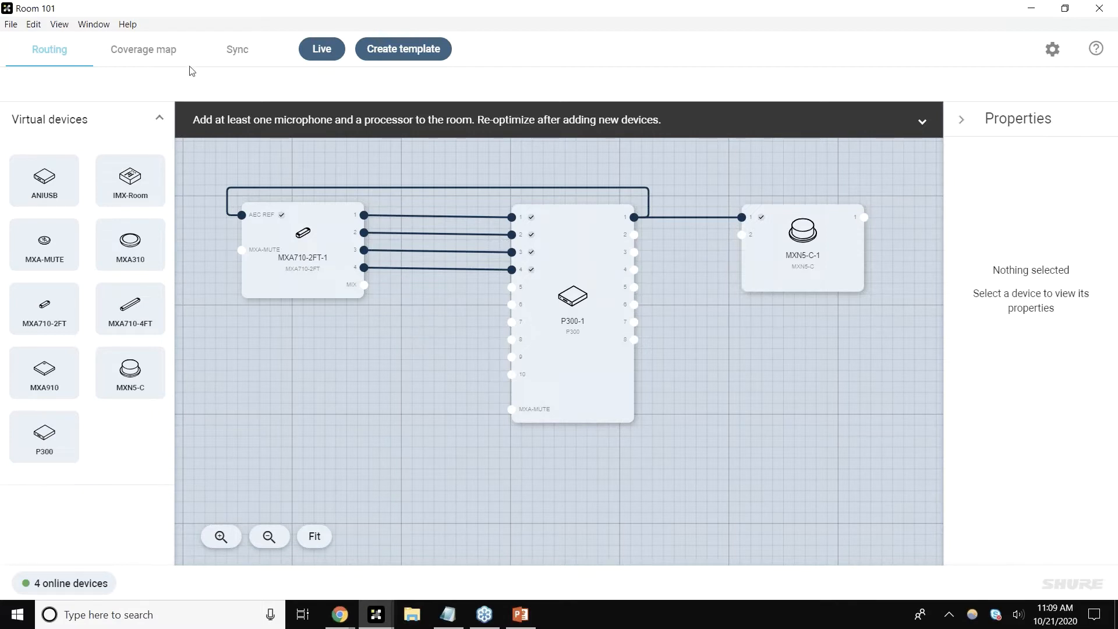
# Step: On the coverage map, place the MXN5-C speaker near the room's right edge and the MXA710 mic about 22 ft down, 10 ft across
pyautogui.click(169, 55)
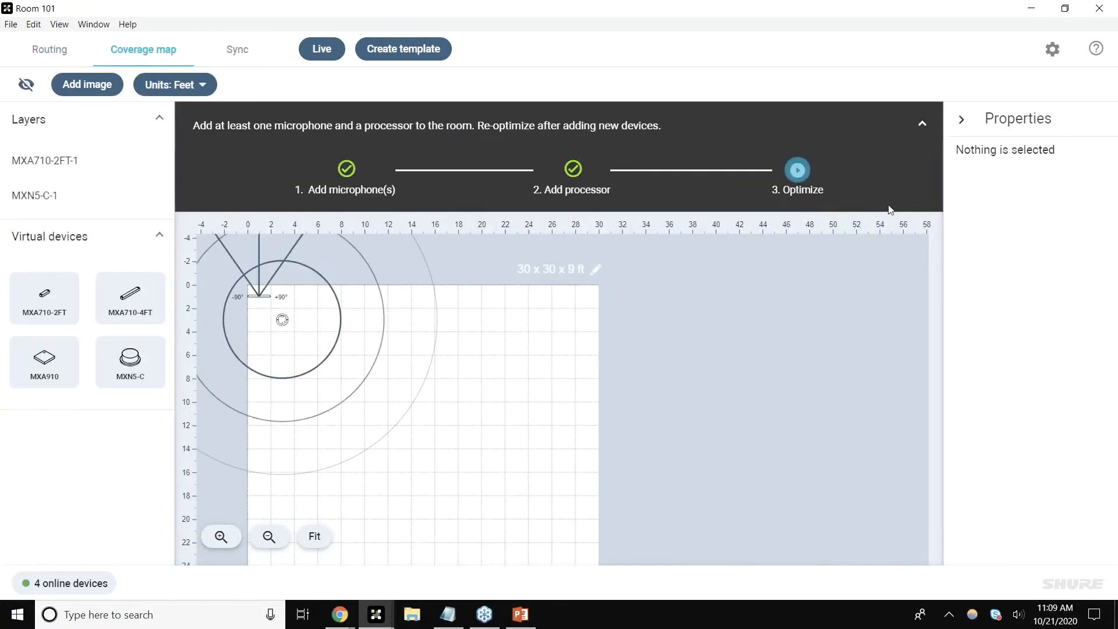
pyautogui.click(923, 123)
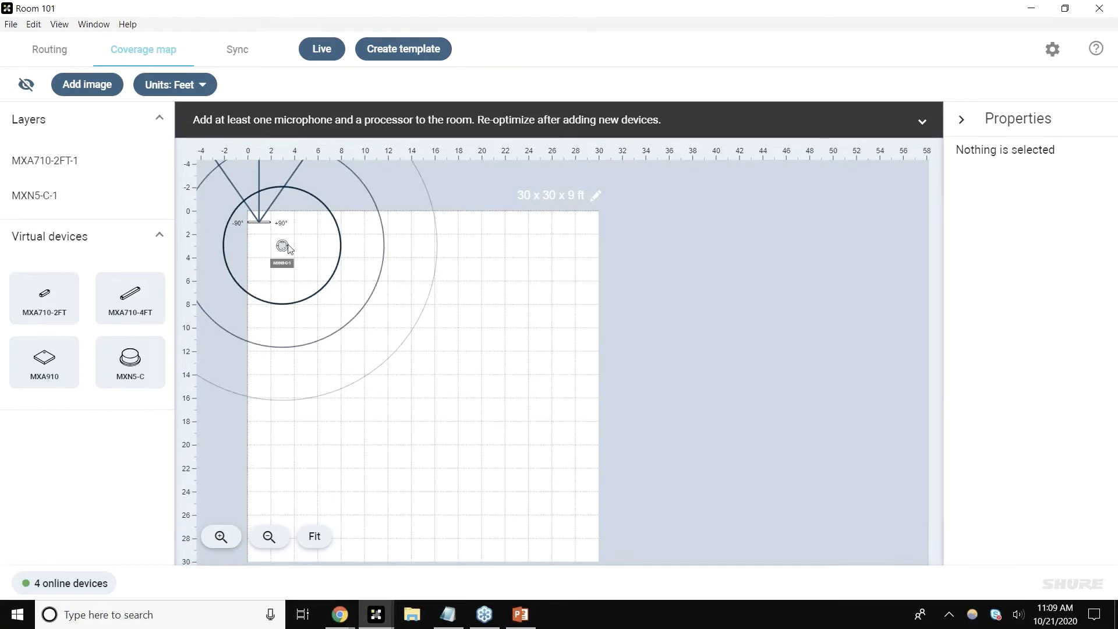
pyautogui.moveTo(288, 249)
pyautogui.mouseDown()
pyautogui.moveTo(349, 287)
pyautogui.moveTo(611, 341)
pyautogui.mouseUp()
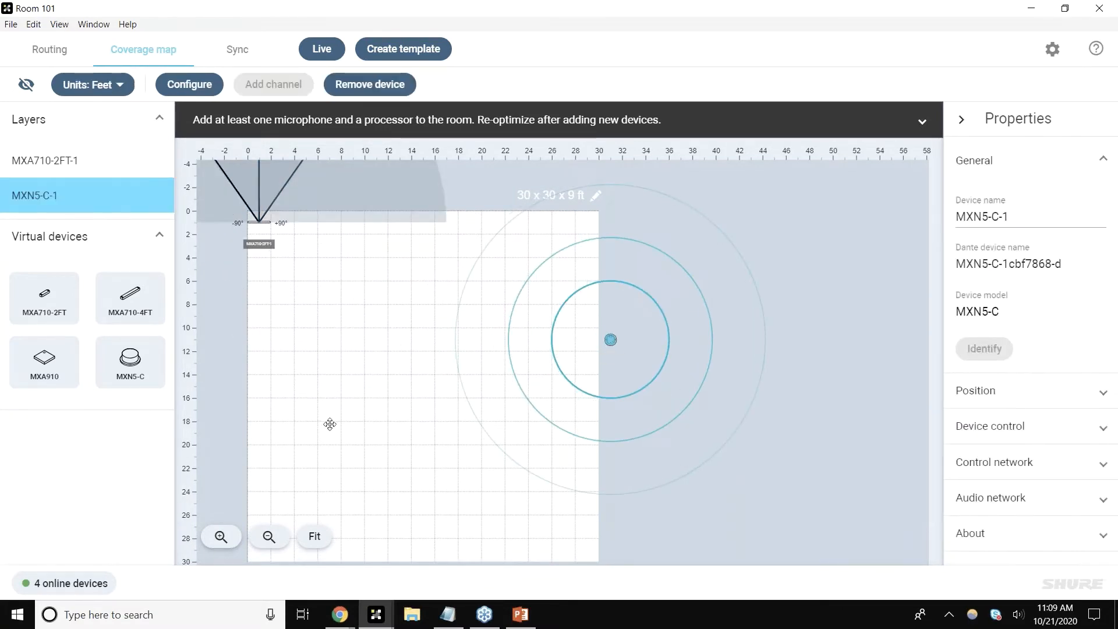
pyautogui.moveTo(330, 424); pyautogui.dragTo(365, 468)
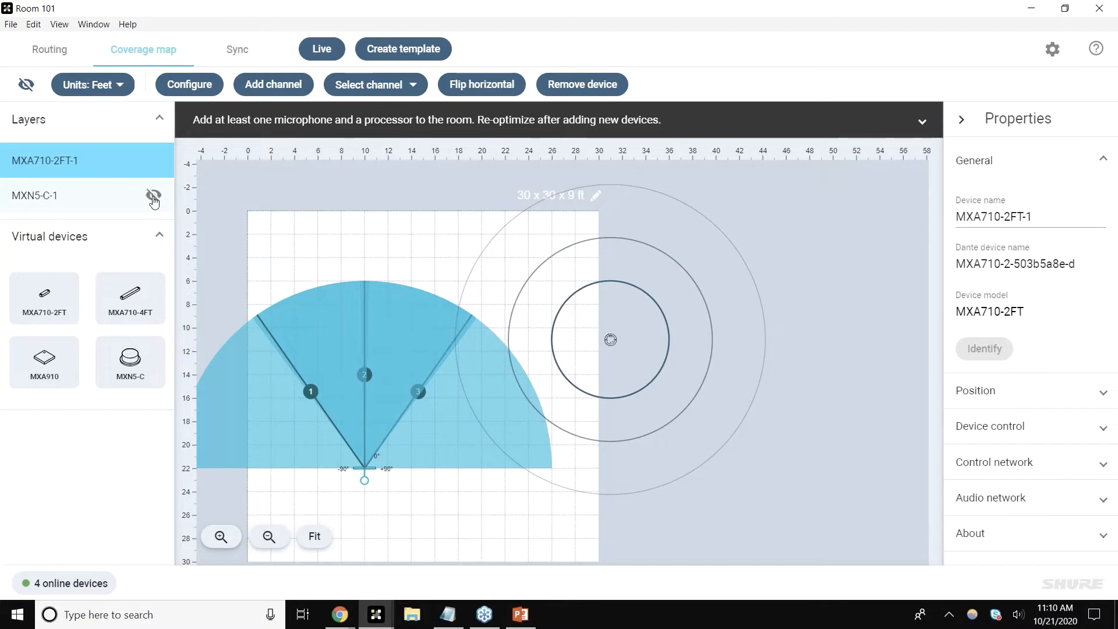
# Step: Move the MXN5-C speaker to about 25 ft across and 15 ft down on the coverage map
pyautogui.click(154, 201)
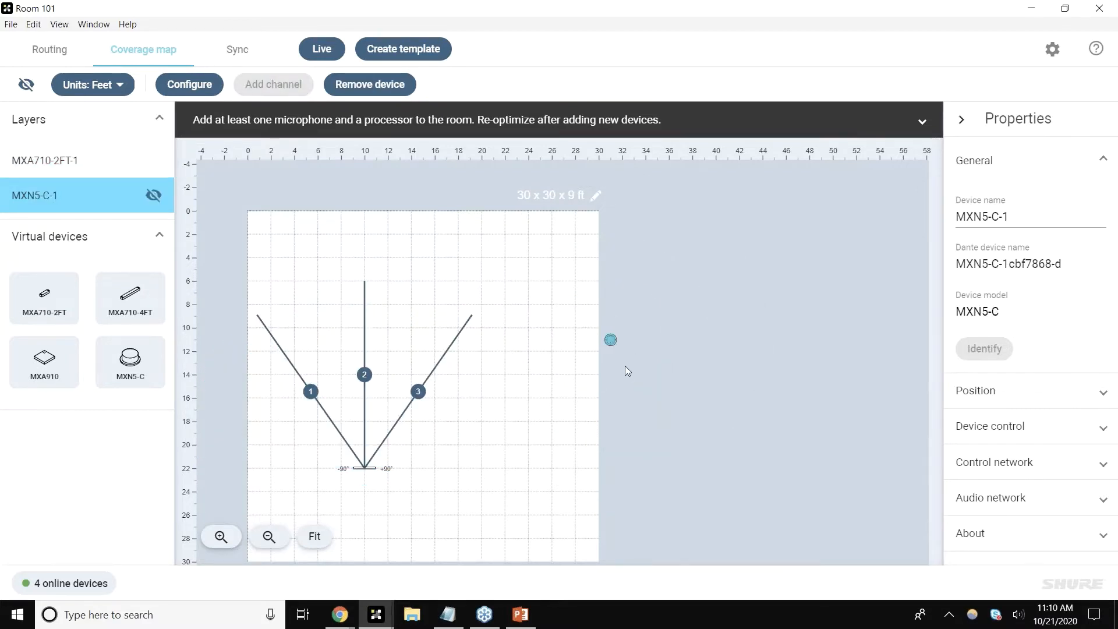
pyautogui.moveTo(611, 340); pyautogui.dragTo(540, 386)
# Step: Toggle the coverage display of the mic and speaker layers off and back on
pyautogui.moveTo(156, 174)
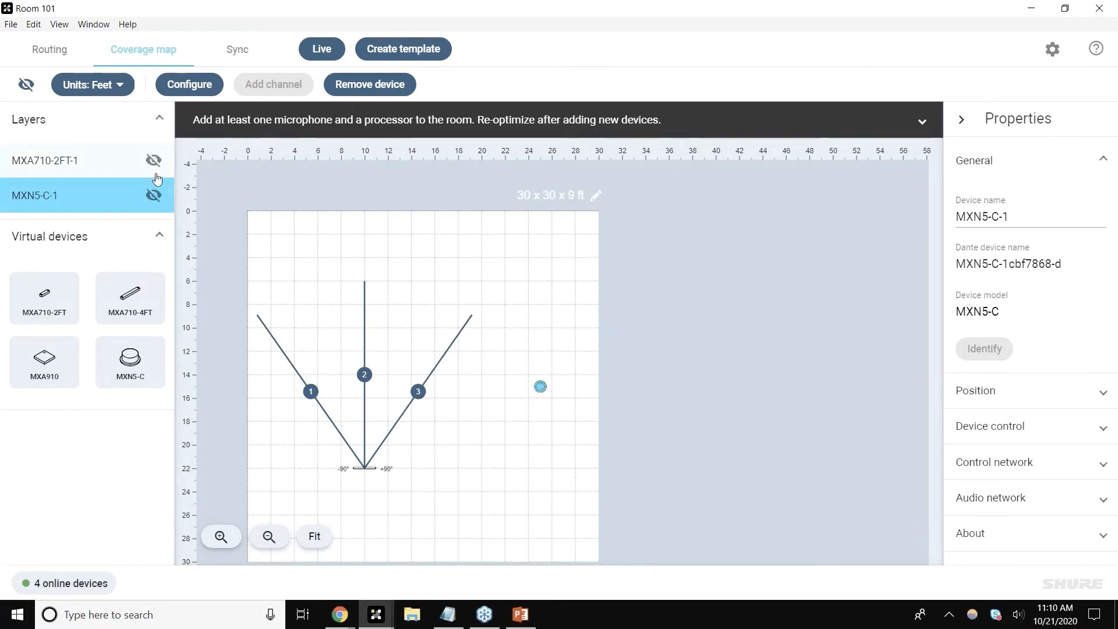
pyautogui.click(155, 175)
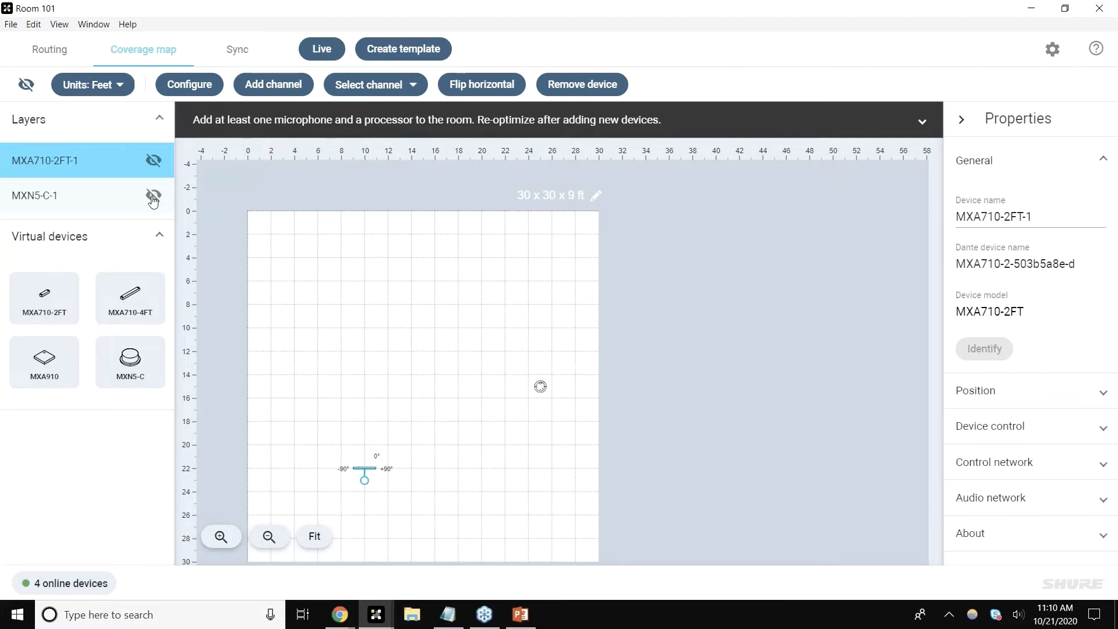
pyautogui.click(153, 201)
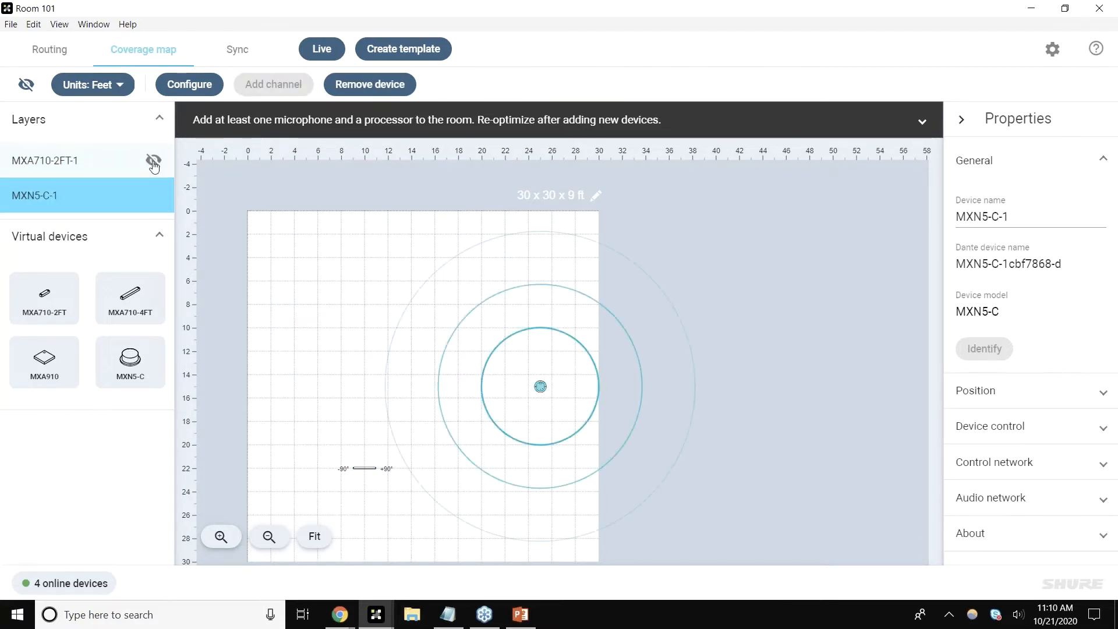
pyautogui.click(153, 164)
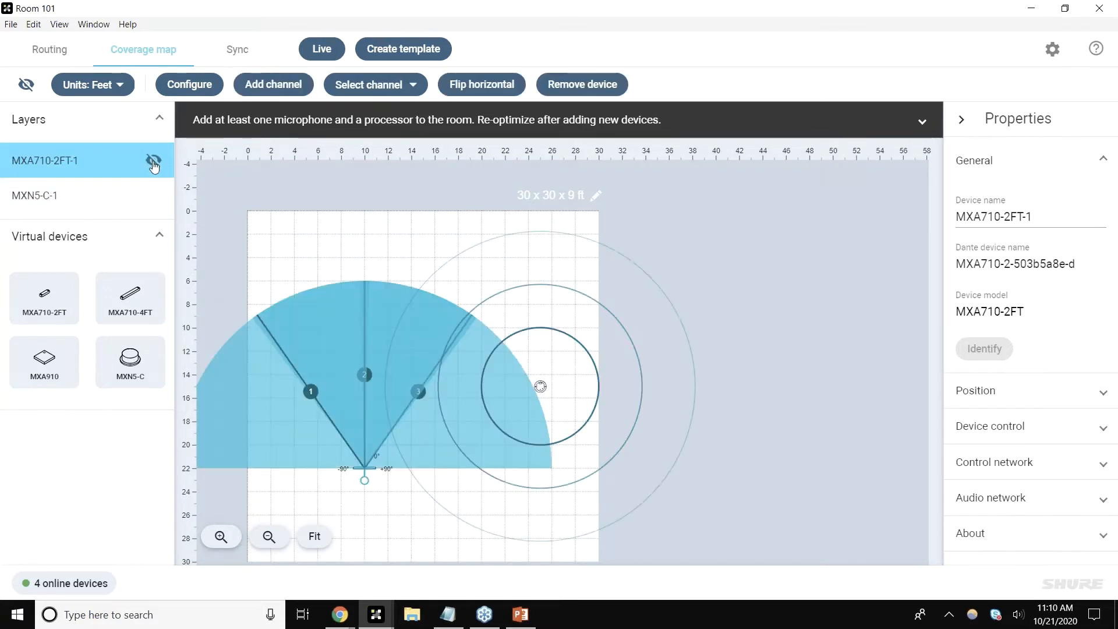
# Step: Add the Boardroom floor-plan image to the coverage map
pyautogui.click(339, 240)
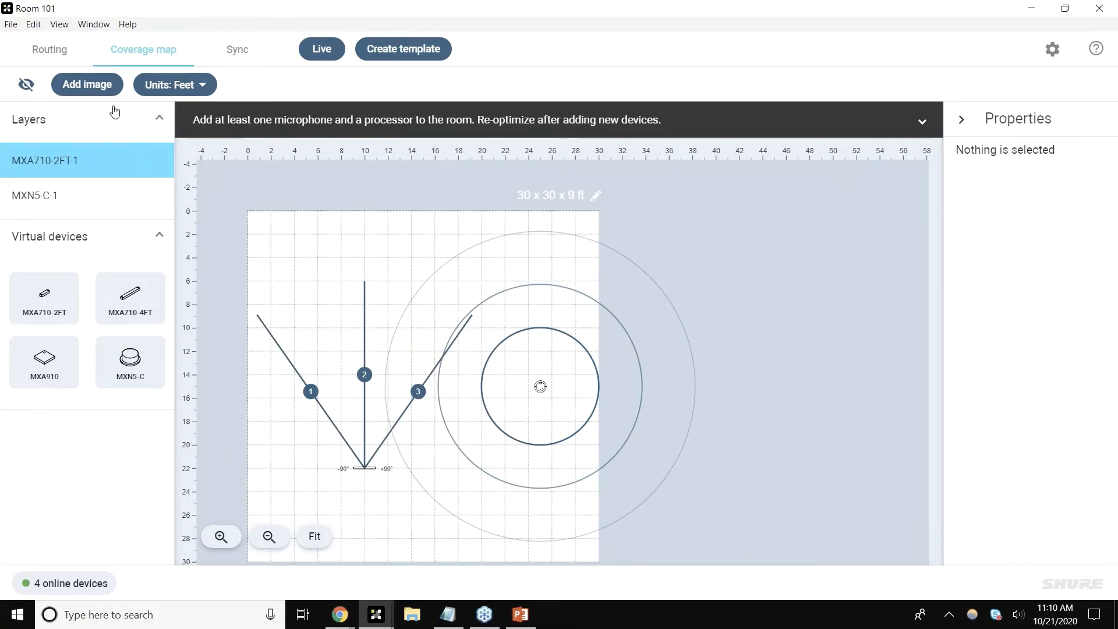
pyautogui.click(88, 85)
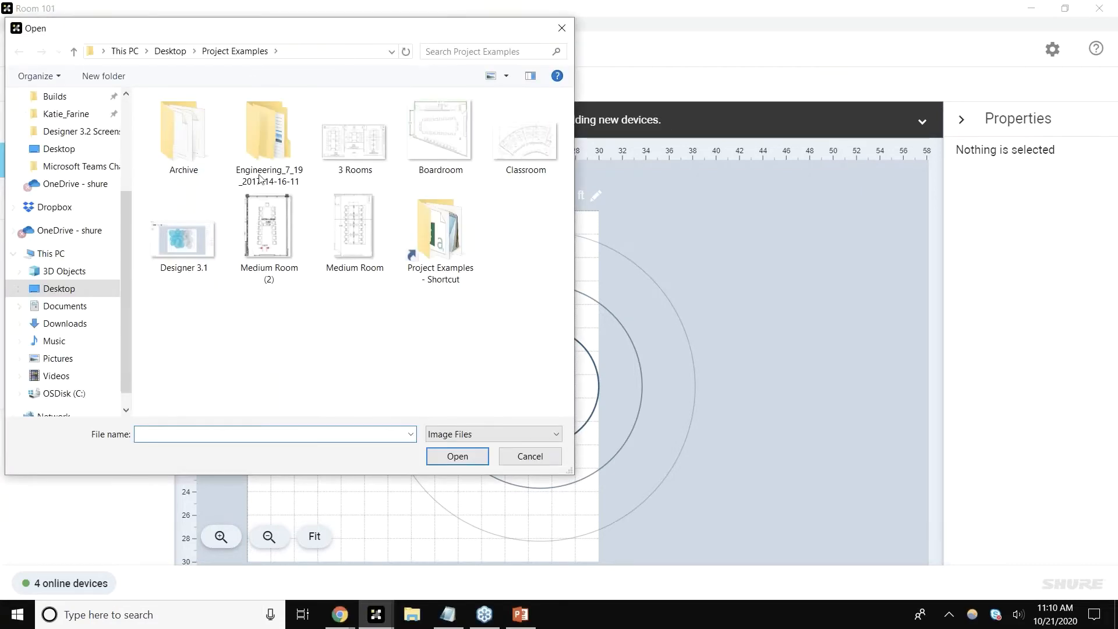
pyautogui.doubleClick(431, 146)
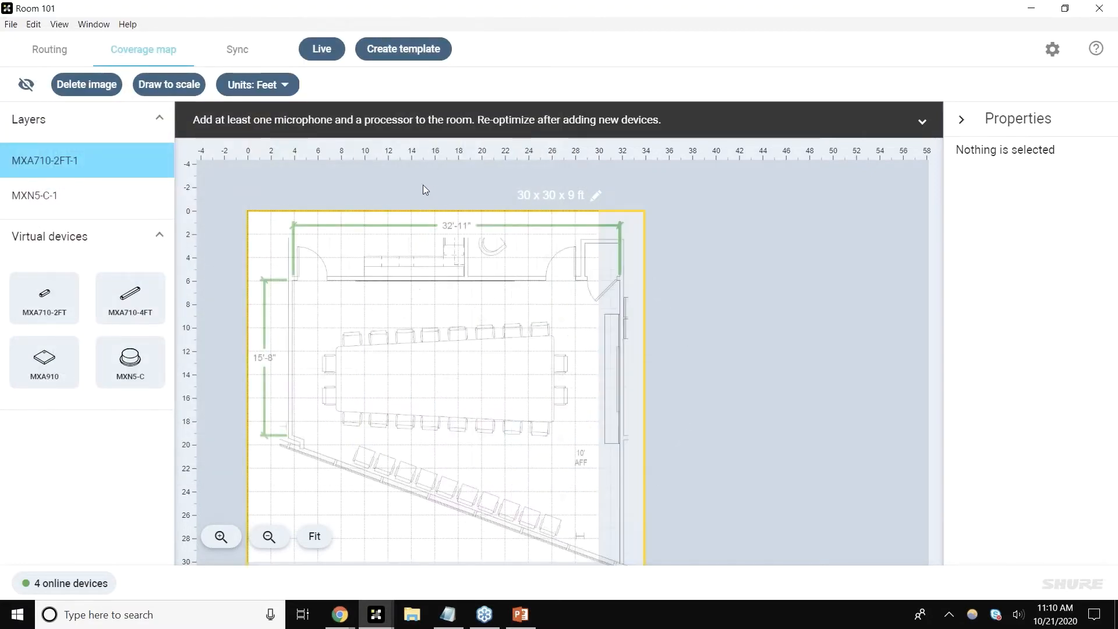
# Step: Scale the floor plan by drawing a reference line across the door opening and setting it to 3 ft
pyautogui.click(169, 84)
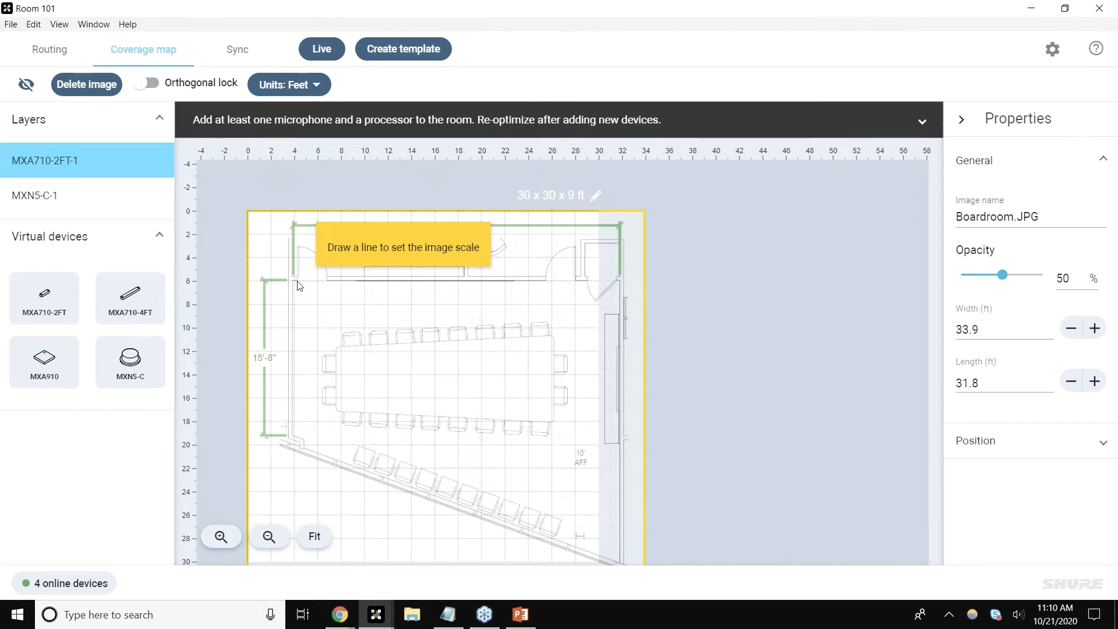
pyautogui.moveTo(298, 281); pyautogui.dragTo(327, 282)
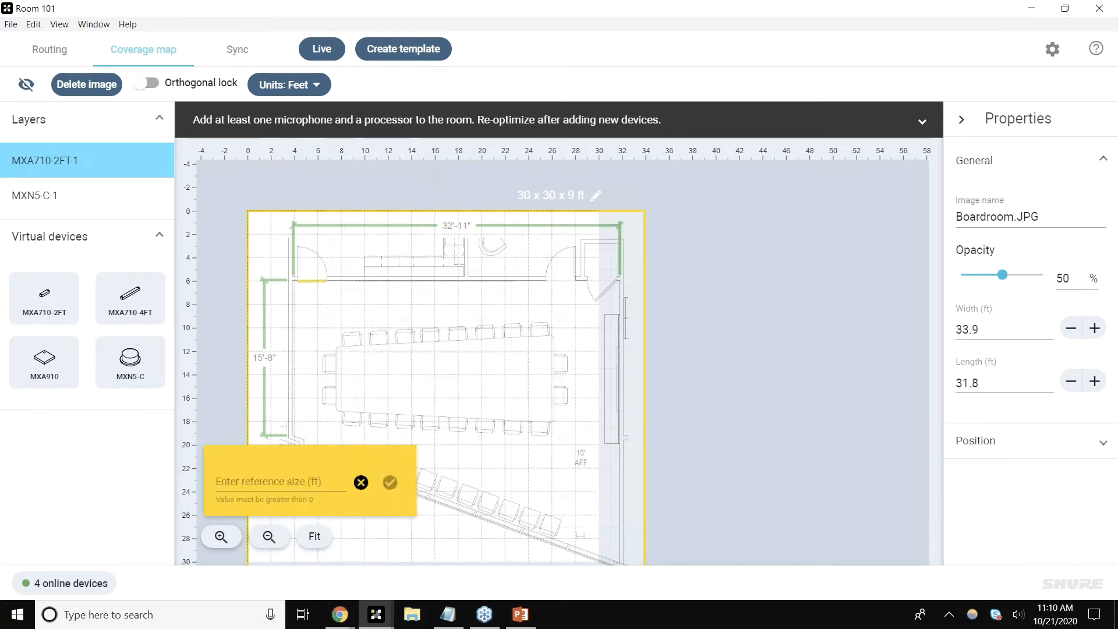
pyautogui.click(273, 476)
pyautogui.write('3')
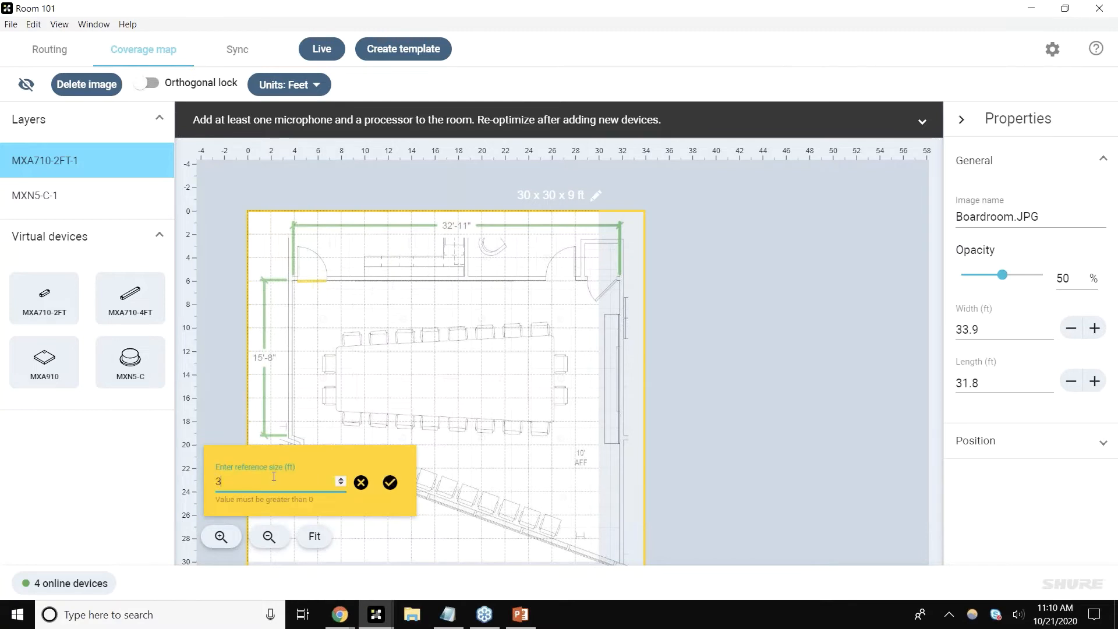
pyautogui.click(390, 483)
# Step: Reposition the floor plan to align with the room outline and raise the image opacity
pyautogui.moveTo(403, 456); pyautogui.dragTo(348, 394)
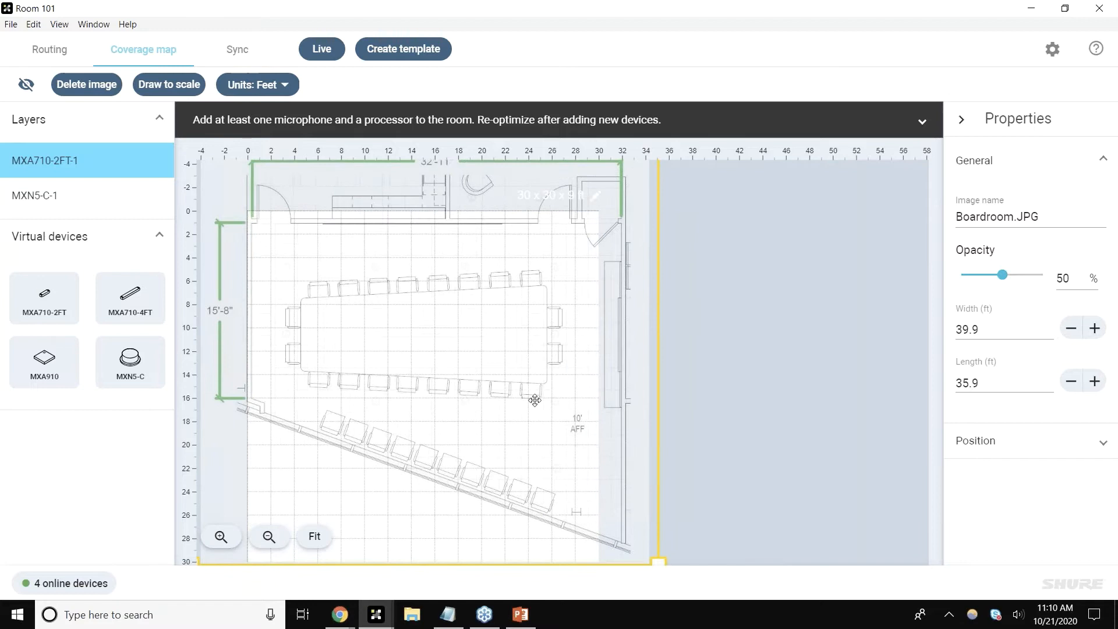
pyautogui.click(1040, 275)
pyautogui.click(775, 324)
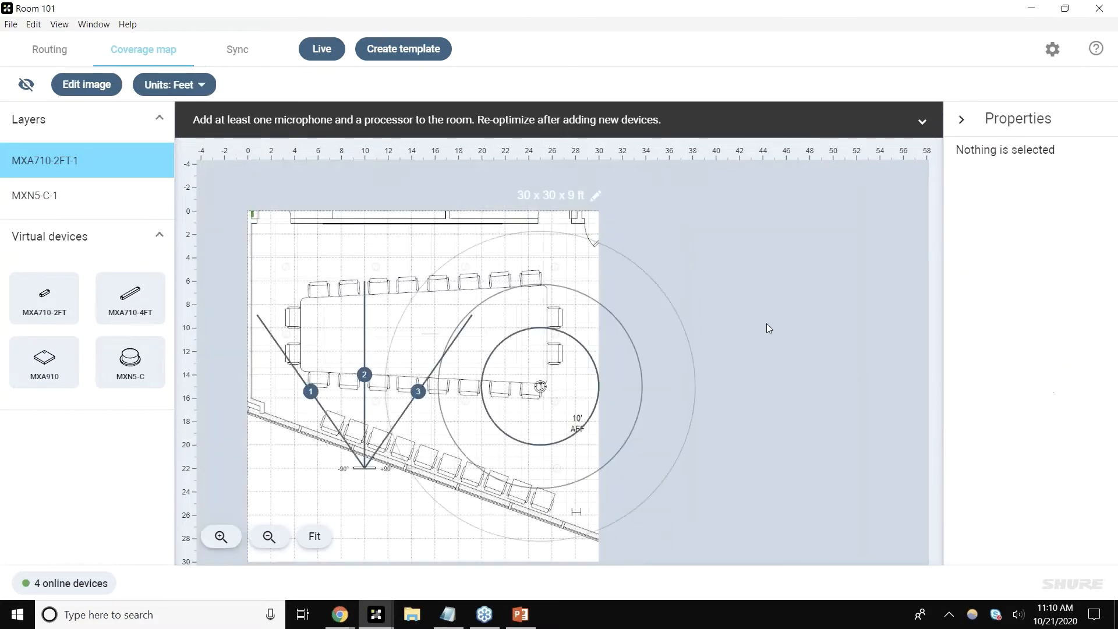
# Step: Hide the grid and move the MXA710 mic to the left wall at about 0 ft across, 10 ft down
pyautogui.click(25, 85)
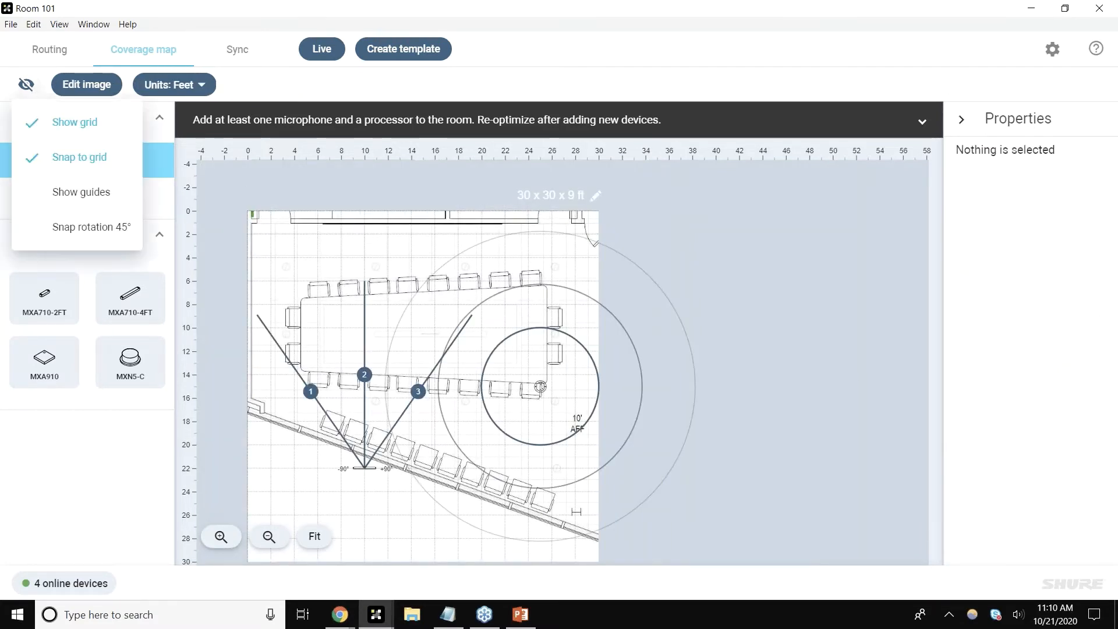
pyautogui.click(39, 128)
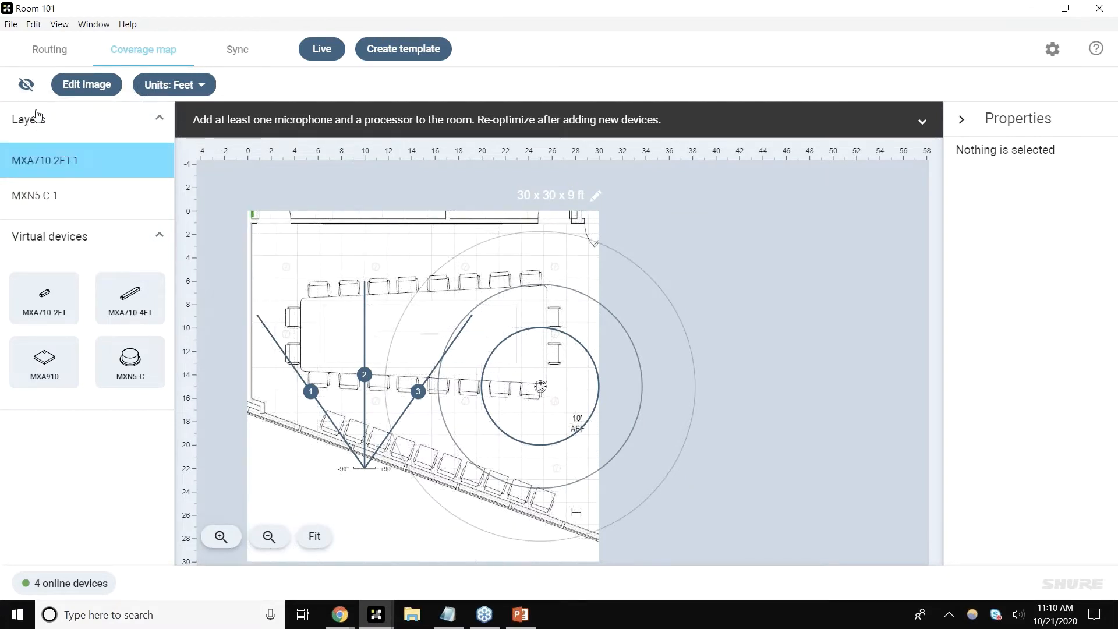
pyautogui.moveTo(346, 456); pyautogui.dragTo(241, 330)
pyautogui.click(355, 511)
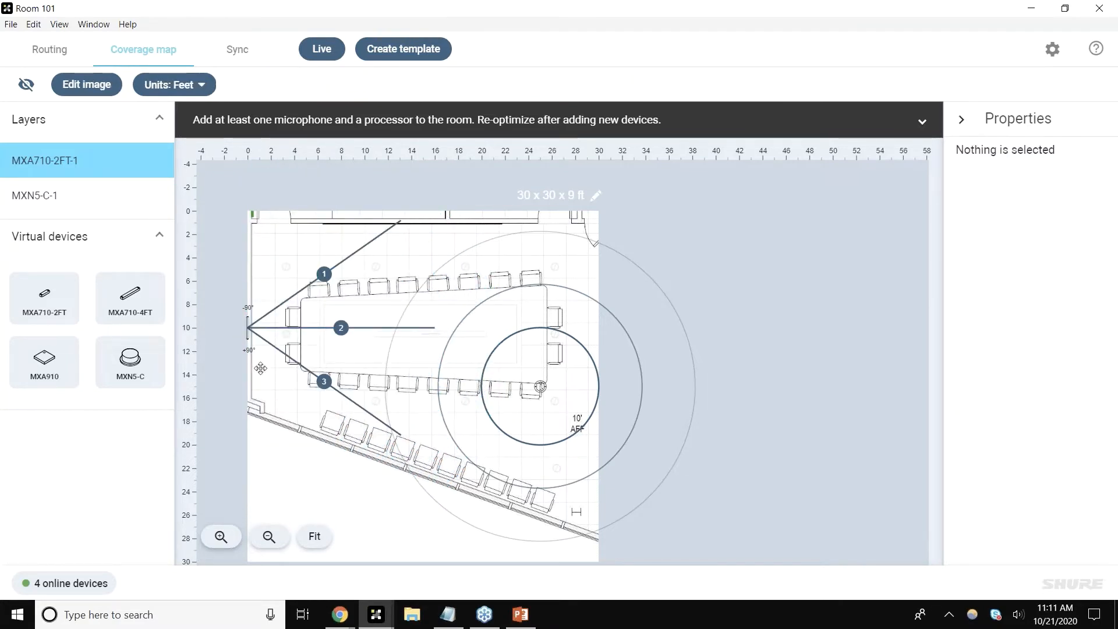
# Step: Open the mic's position properties and its installation options, closing them without changes
pyautogui.click(248, 335)
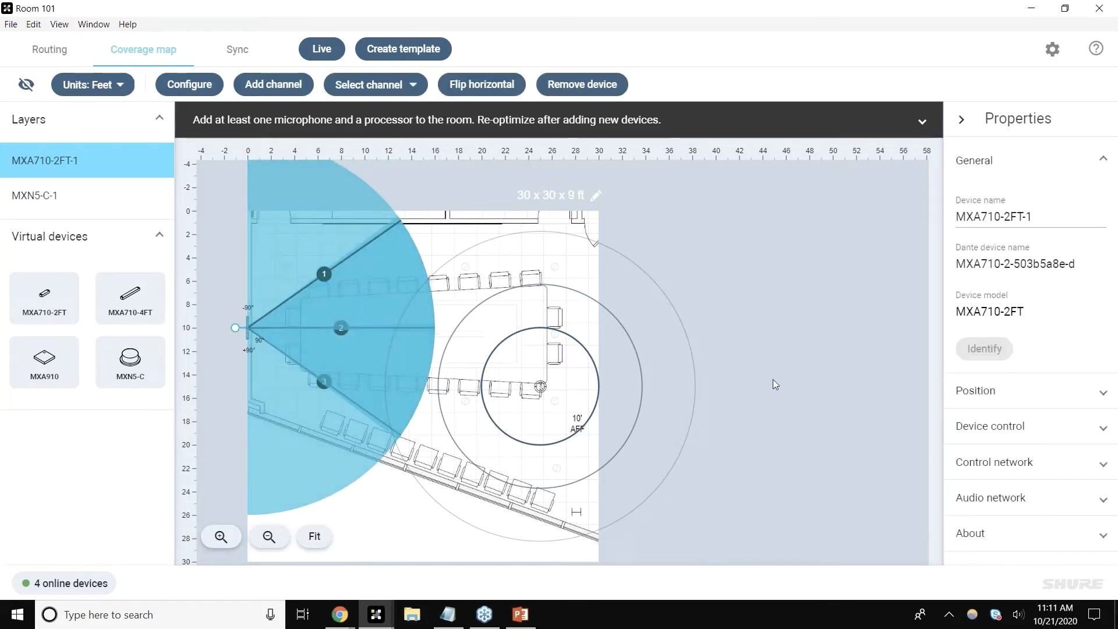
pyautogui.click(1061, 401)
pyautogui.scroll(-1, 1063, 399)
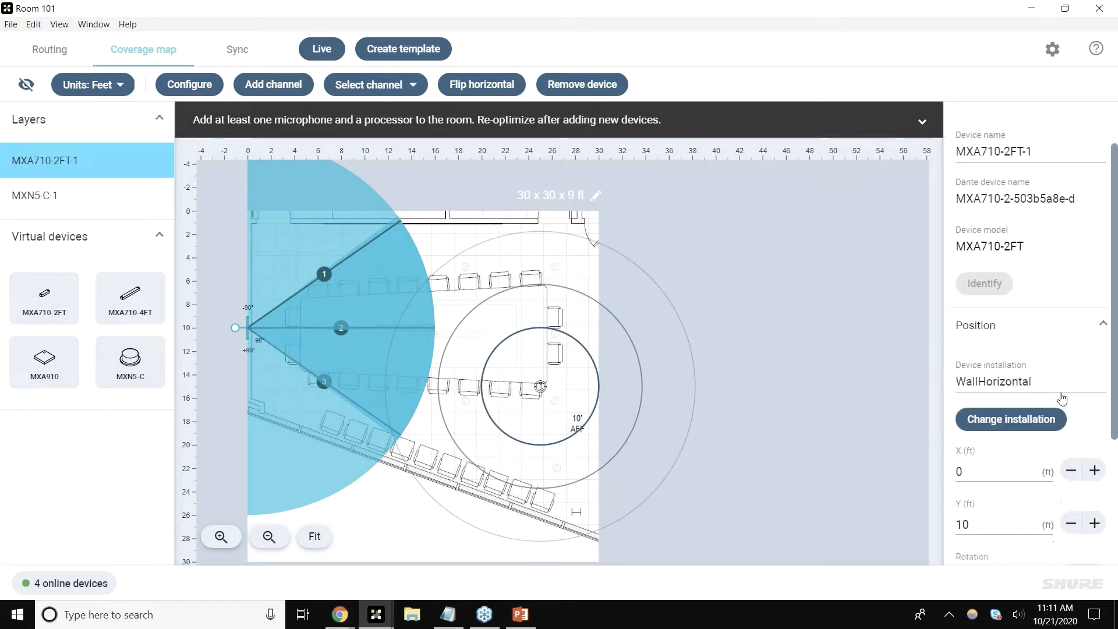
pyautogui.click(1021, 414)
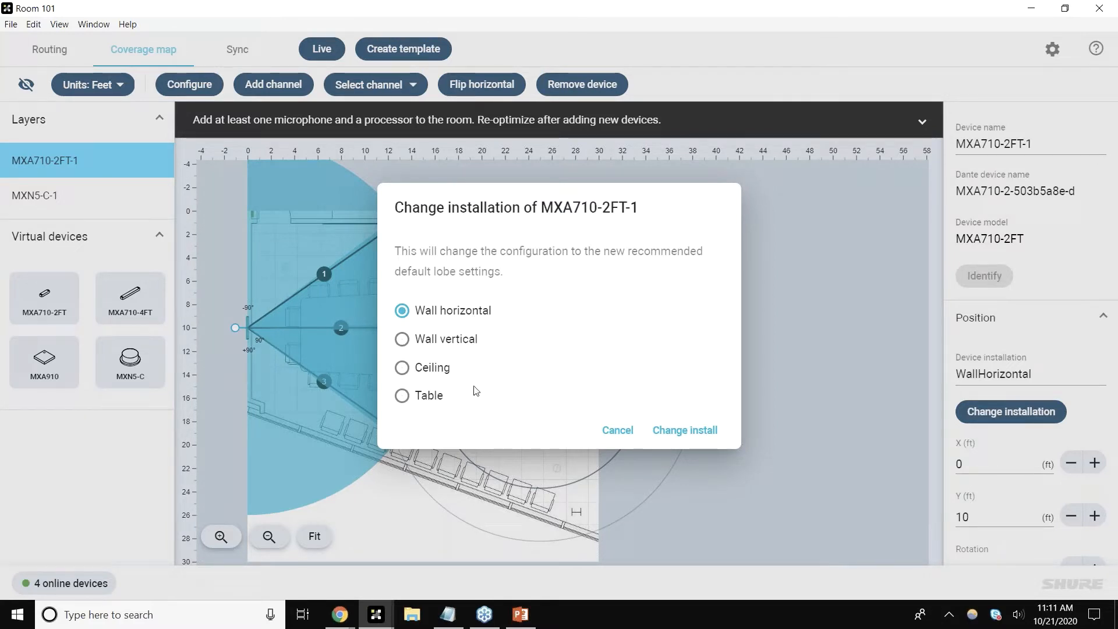
pyautogui.click(619, 431)
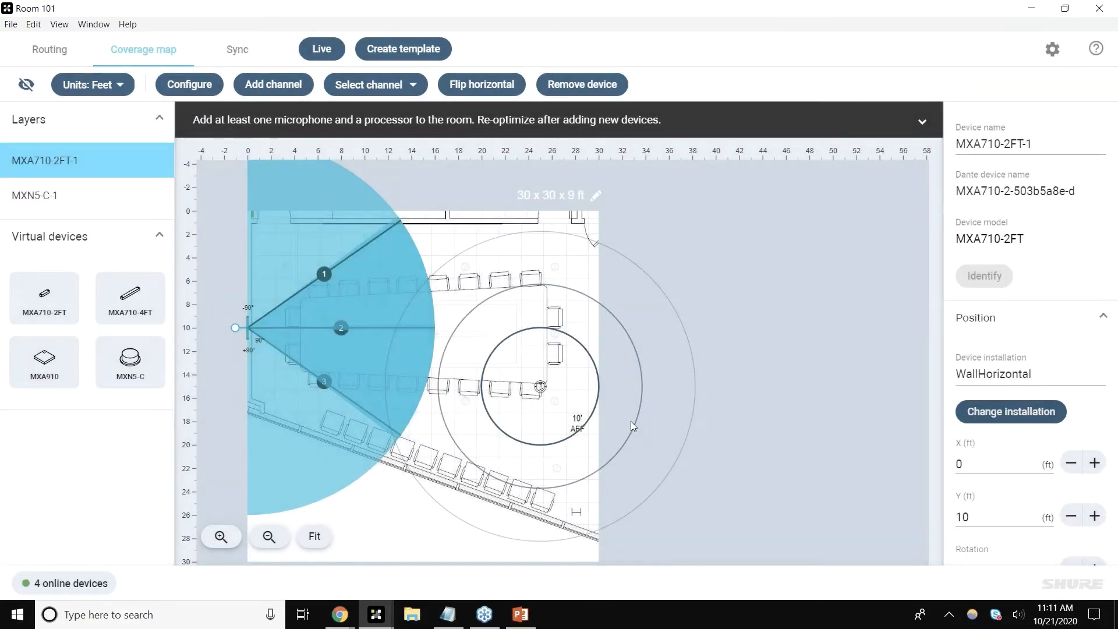
# Step: Switch the location to Live mode and open the Sync view
pyautogui.click(37, 53)
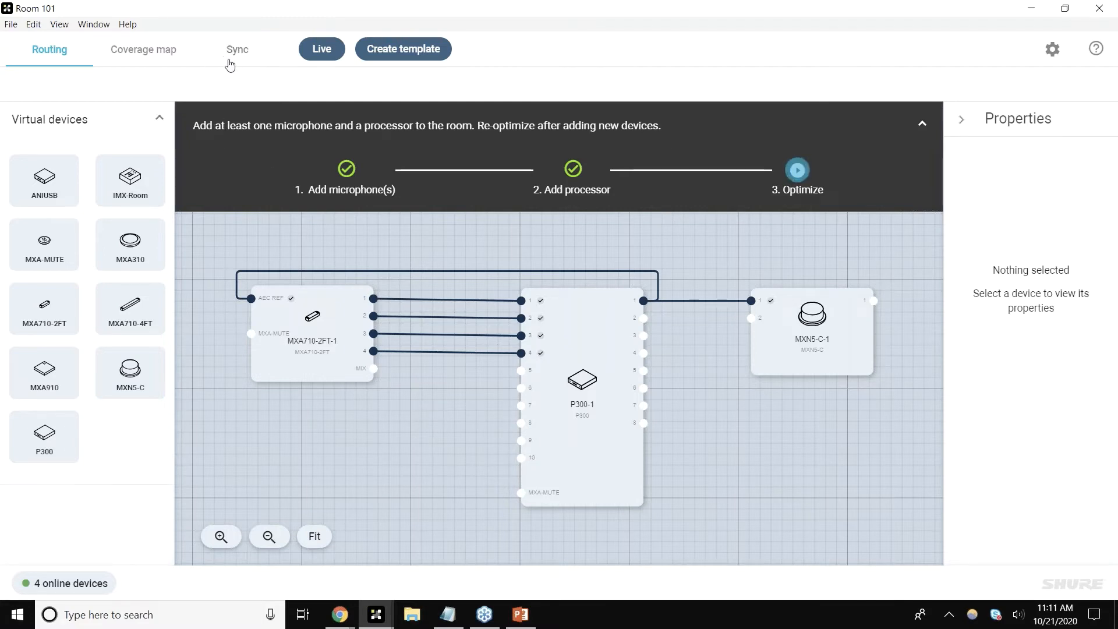
pyautogui.click(320, 51)
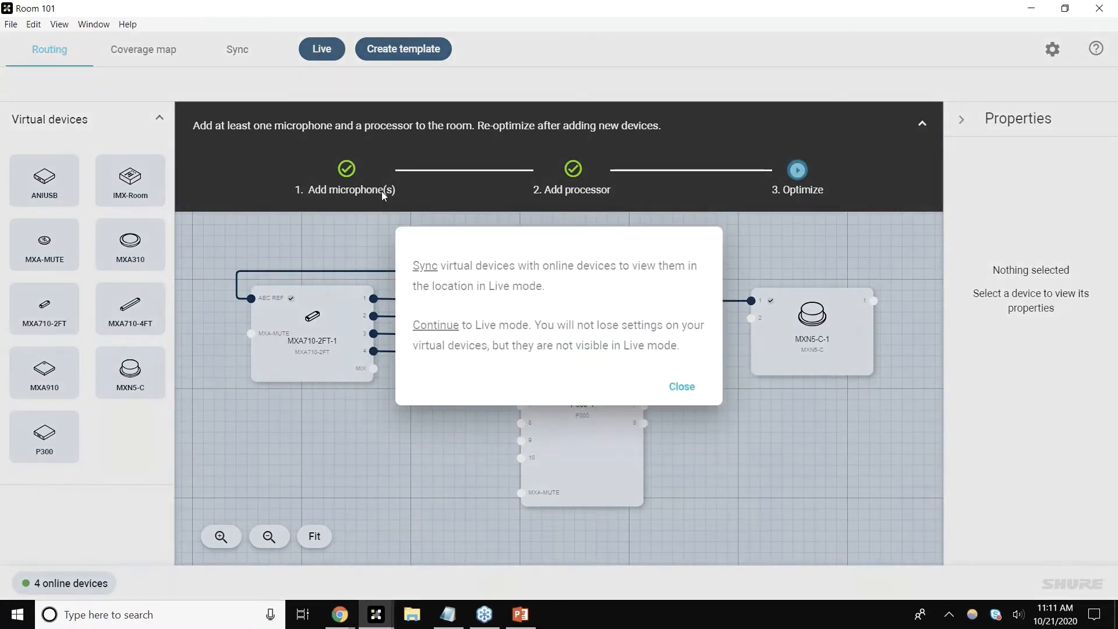
pyautogui.click(434, 272)
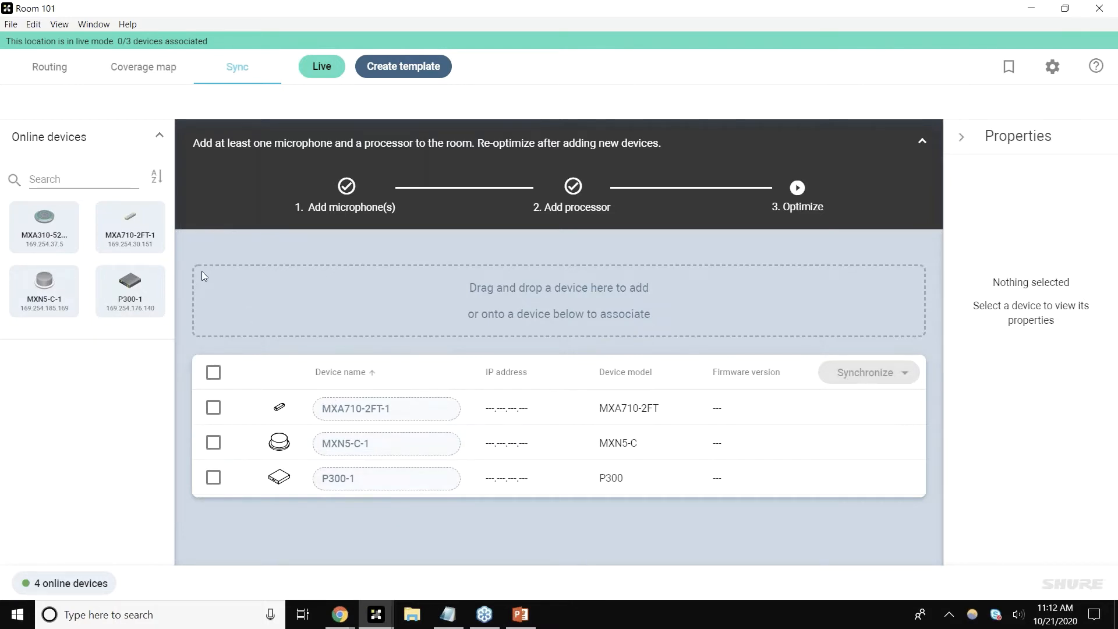
# Step: Identify the online MXA710 and associate the online MXA710, P300 and MXN5-C with their virtual devices
pyautogui.moveTo(123, 223)
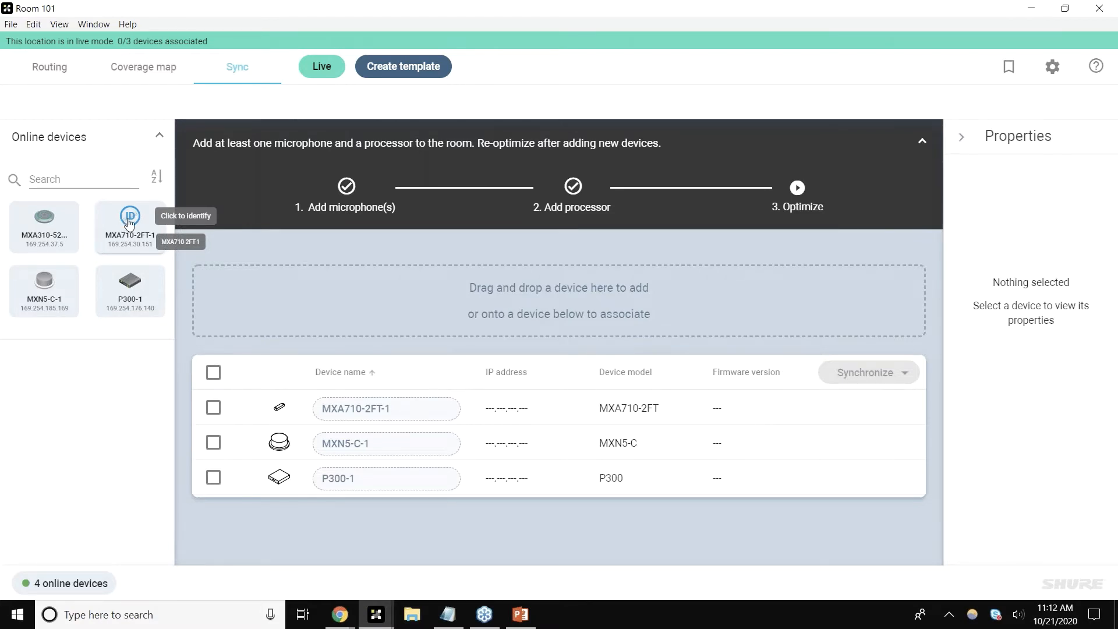
pyautogui.click(130, 220)
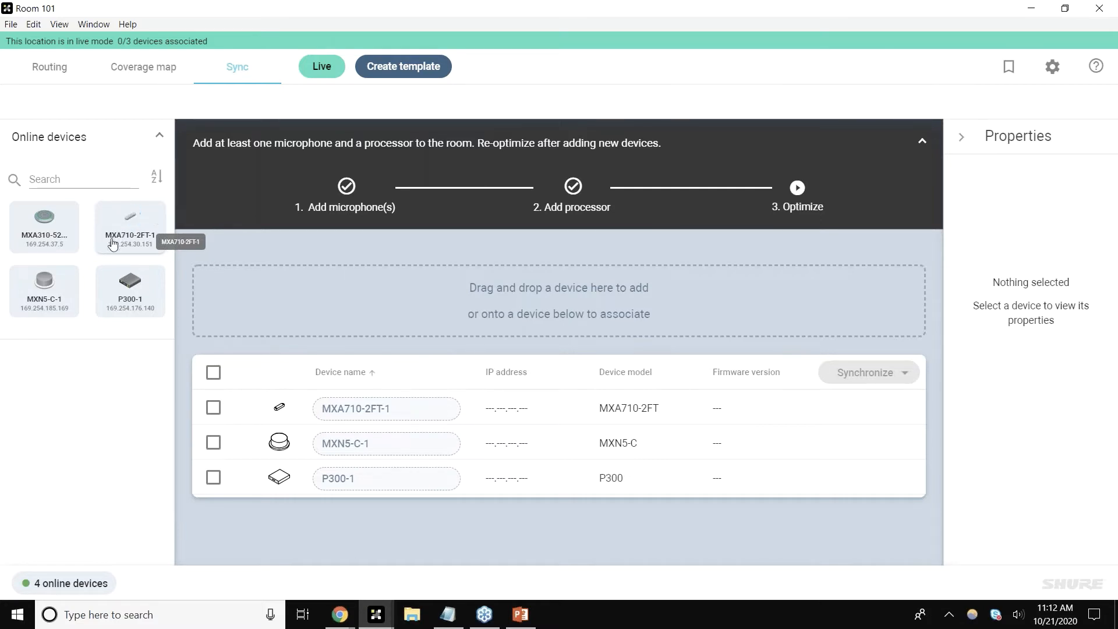
pyautogui.moveTo(113, 243); pyautogui.dragTo(384, 410)
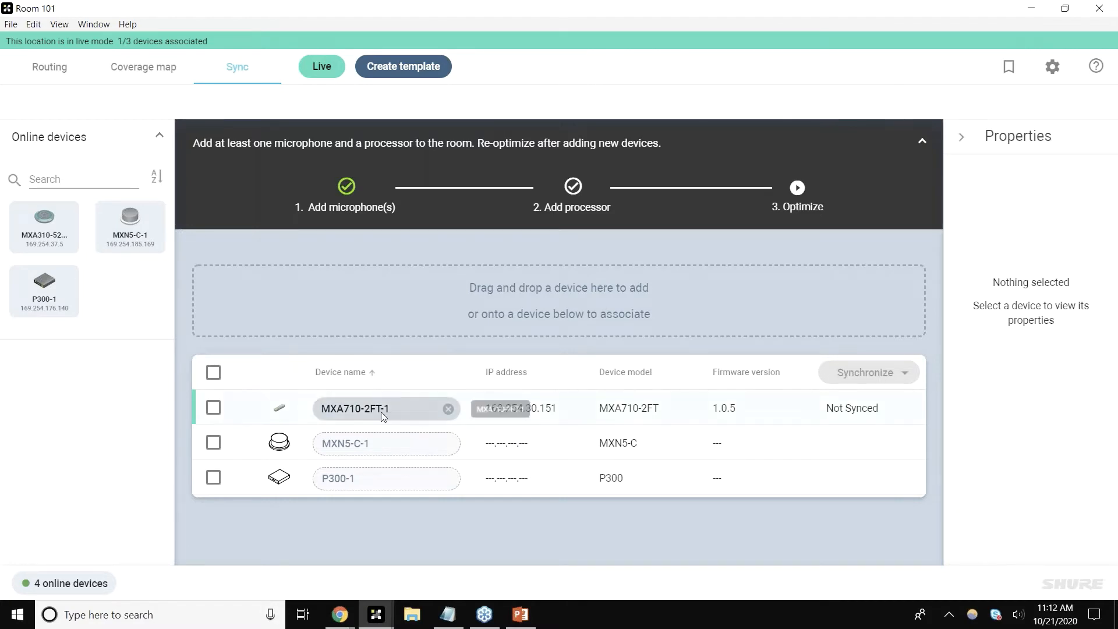
pyautogui.moveTo(69, 315); pyautogui.dragTo(394, 483)
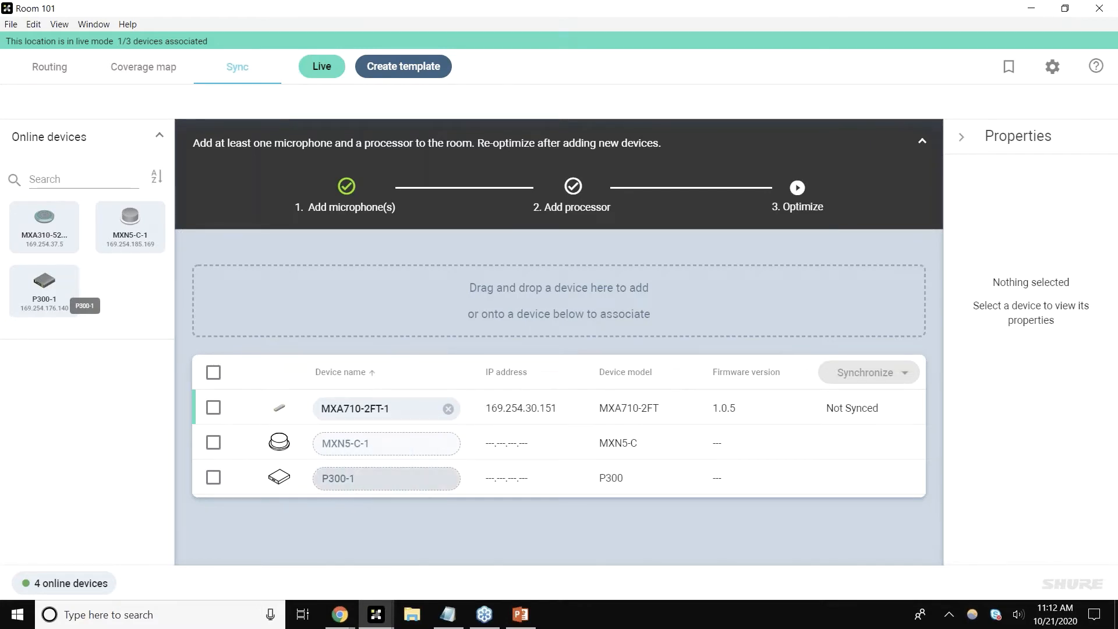
pyautogui.moveTo(153, 230); pyautogui.dragTo(373, 451)
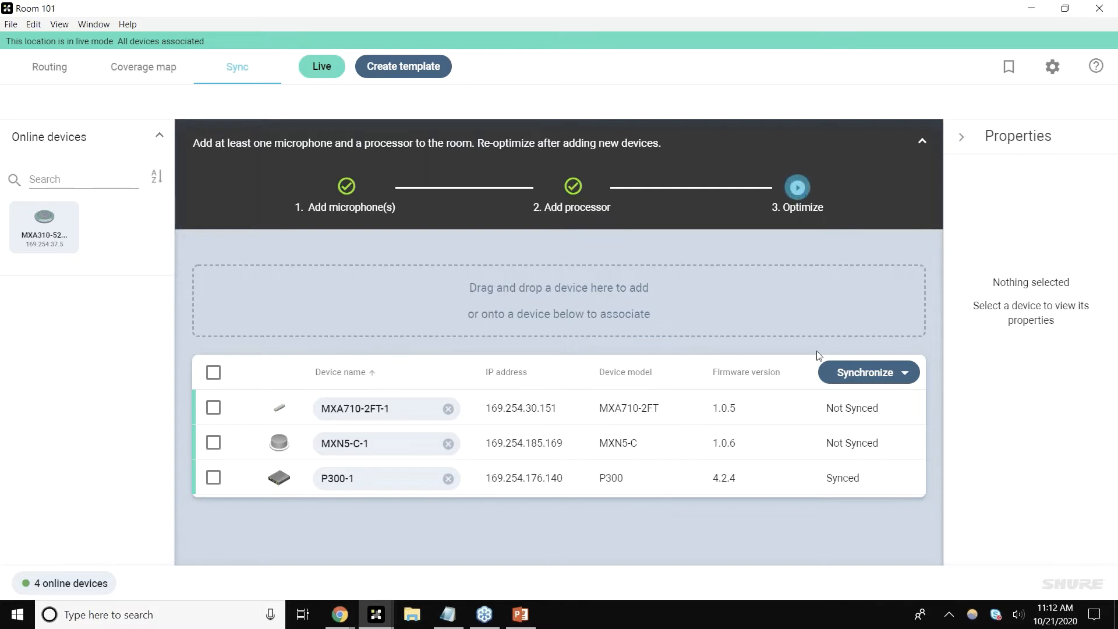
# Step: Push the design with Dante routes to all associated devices
pyautogui.click(907, 374)
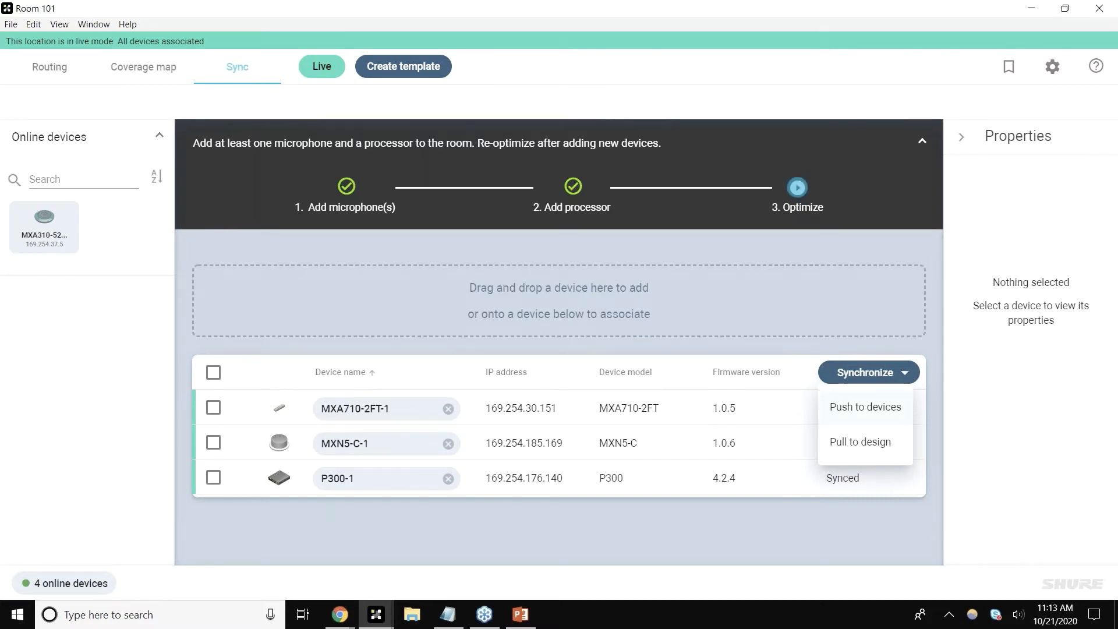
pyautogui.click(886, 413)
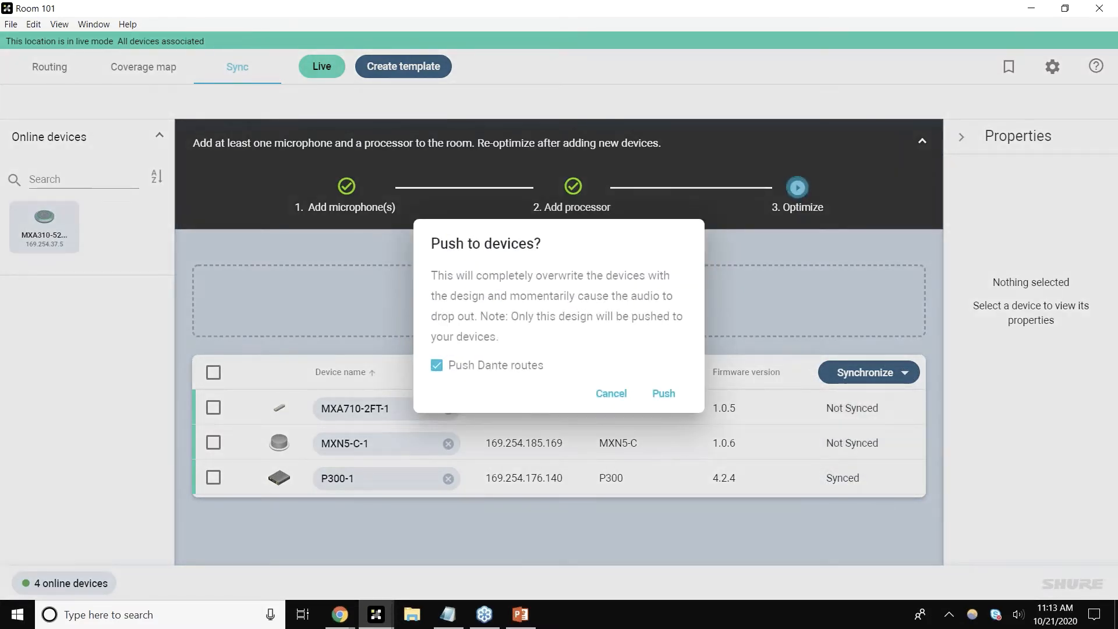
pyautogui.click(664, 395)
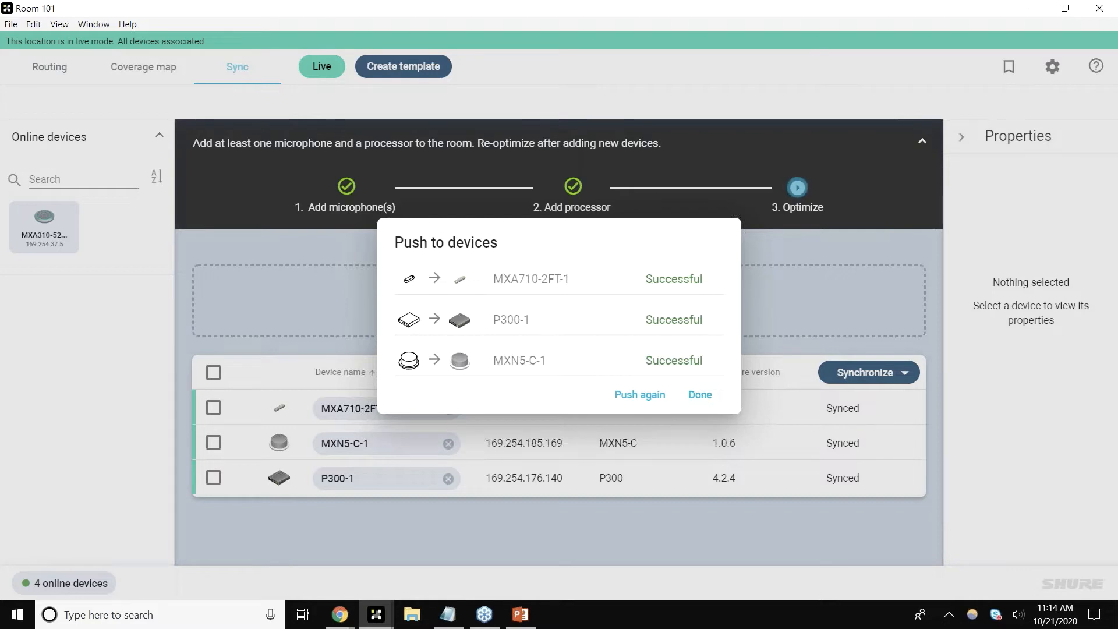
pyautogui.click(700, 395)
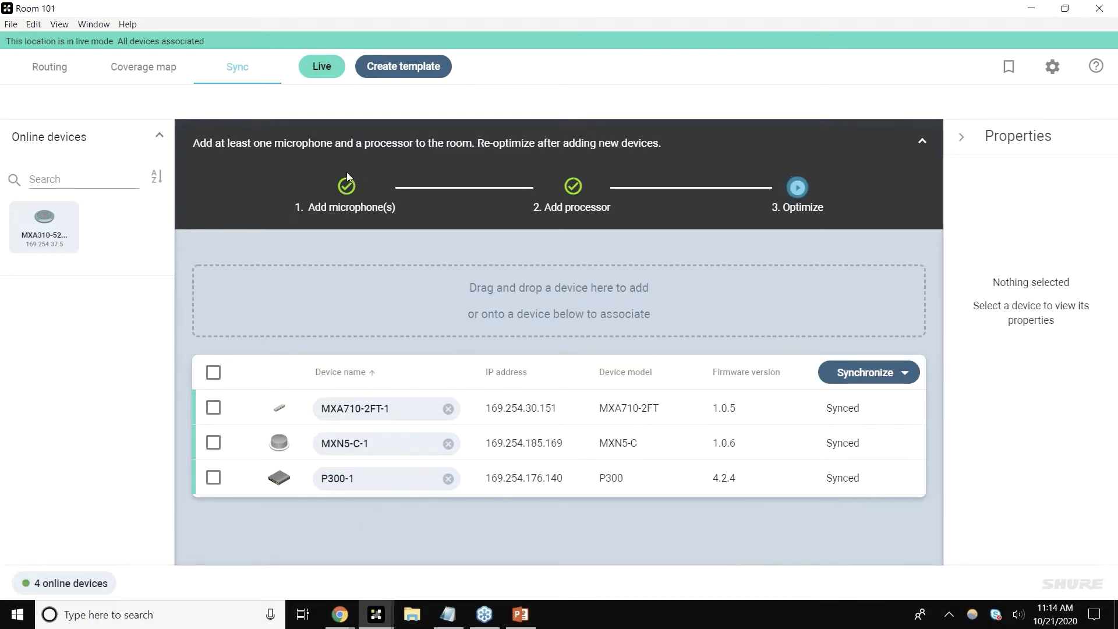
# Step: Delete the mic's channel 3 and 4 routes to the processor in the live routing view
pyautogui.click(56, 73)
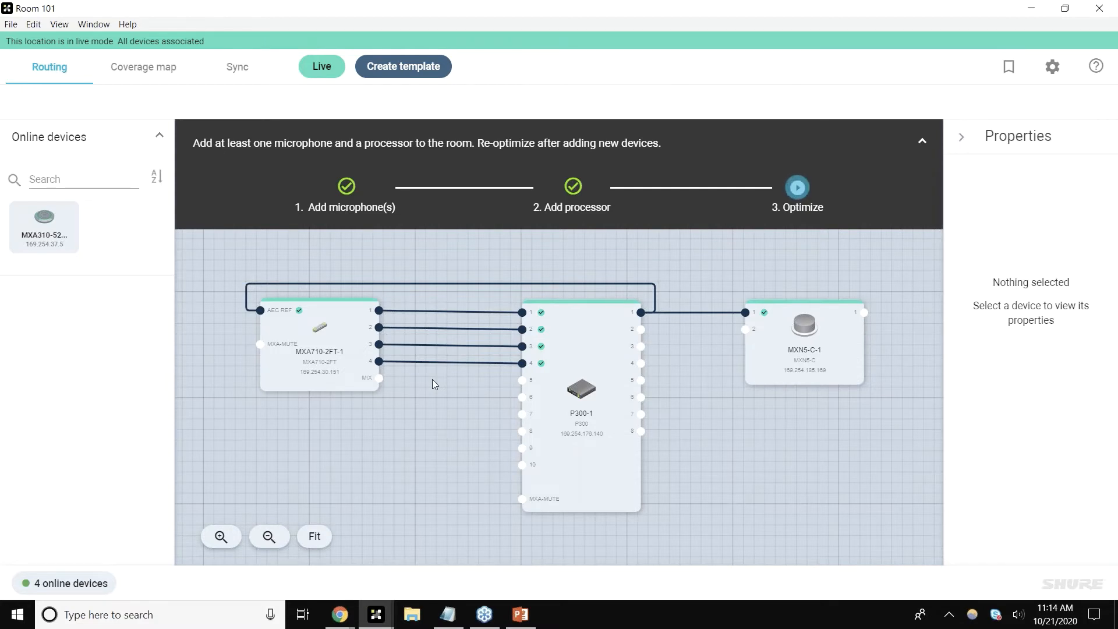
pyautogui.click(446, 361)
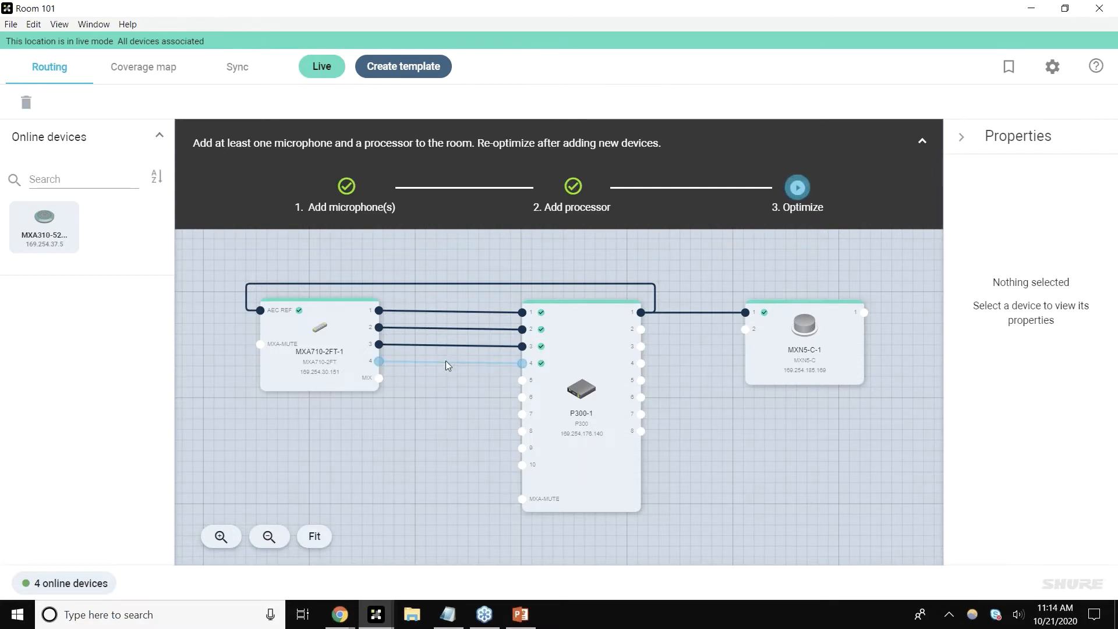
pyautogui.press('Delete')
pyautogui.click(456, 345)
pyautogui.press('Delete')
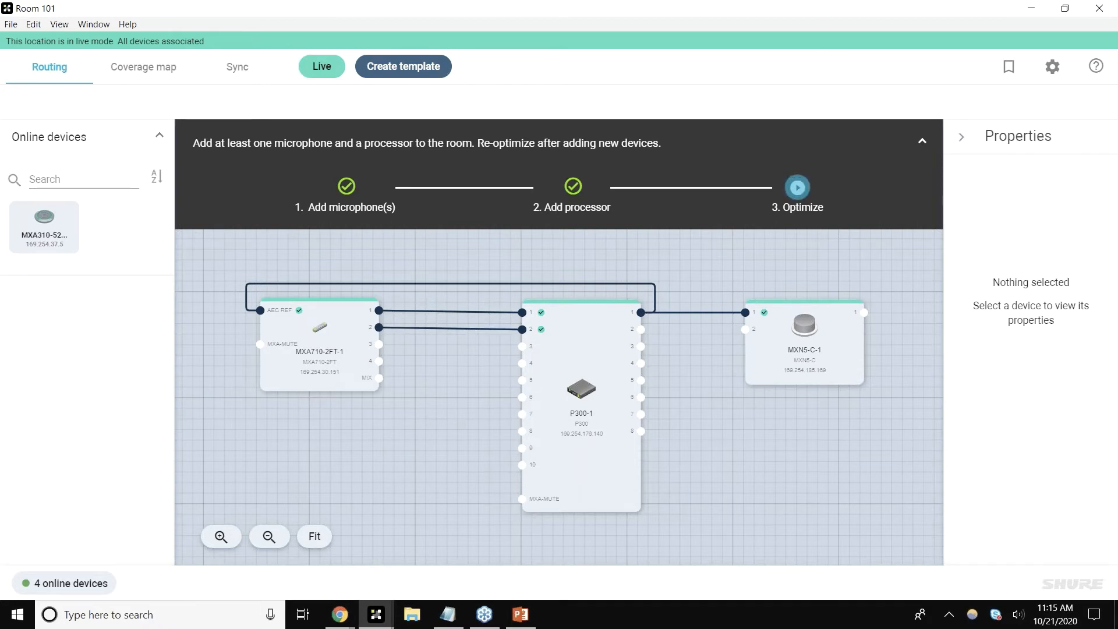
# Step: Create a new location template named "Room type small" and close its window
pyautogui.click(376, 614)
pyautogui.click(340, 574)
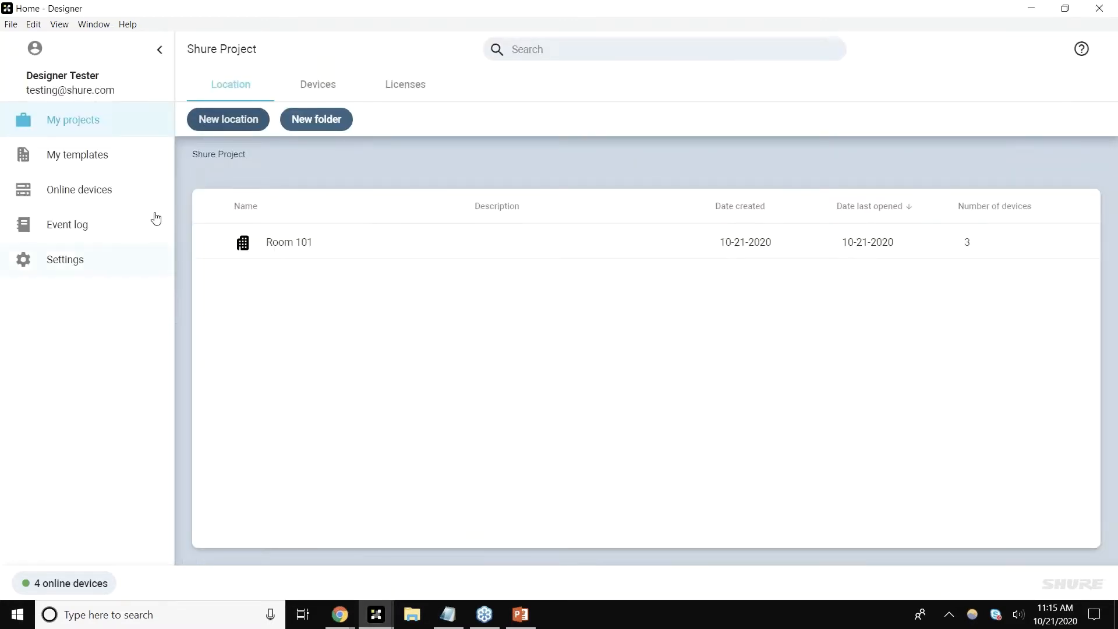
pyautogui.click(126, 166)
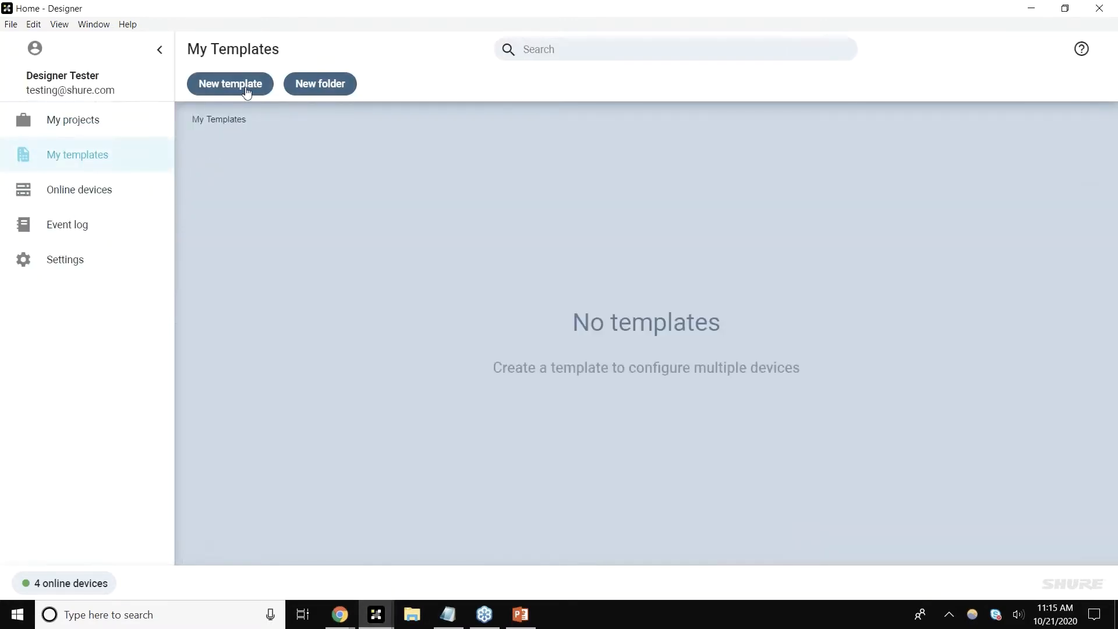
pyautogui.click(247, 91)
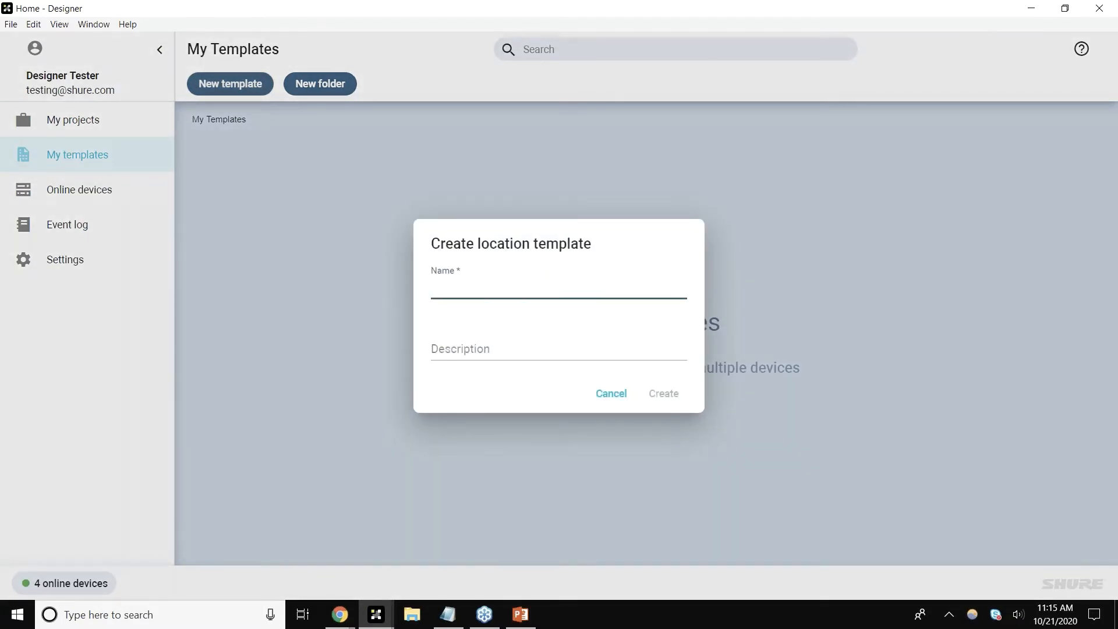
pyautogui.write('Room type - small')
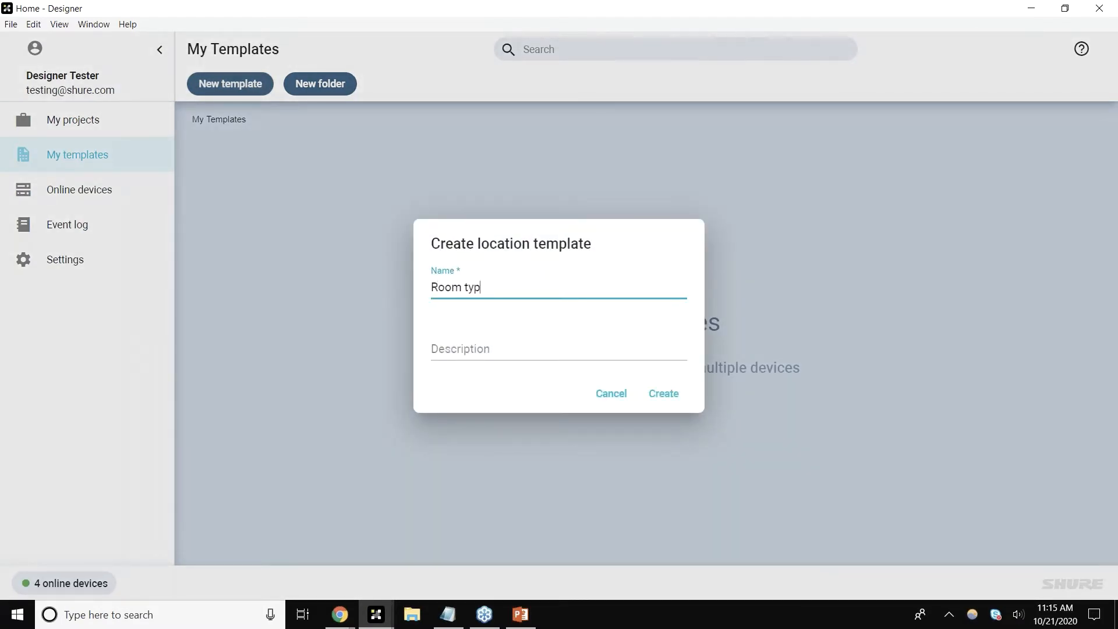
pyautogui.press('BackSpace')
pyautogui.press('BackSpace')
pyautogui.press('BackSpace')
pyautogui.press('BackSpace')
pyautogui.press('BackSpace')
pyautogui.press('BackSpace')
pyautogui.press('BackSpace')
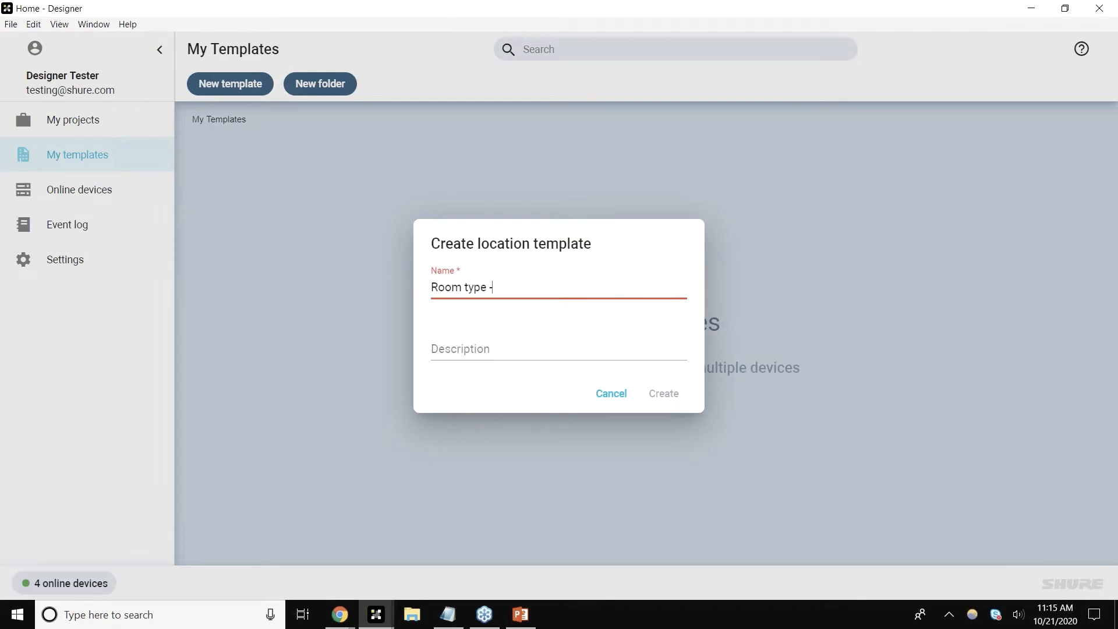
pyautogui.write('small')
pyautogui.press('Return')
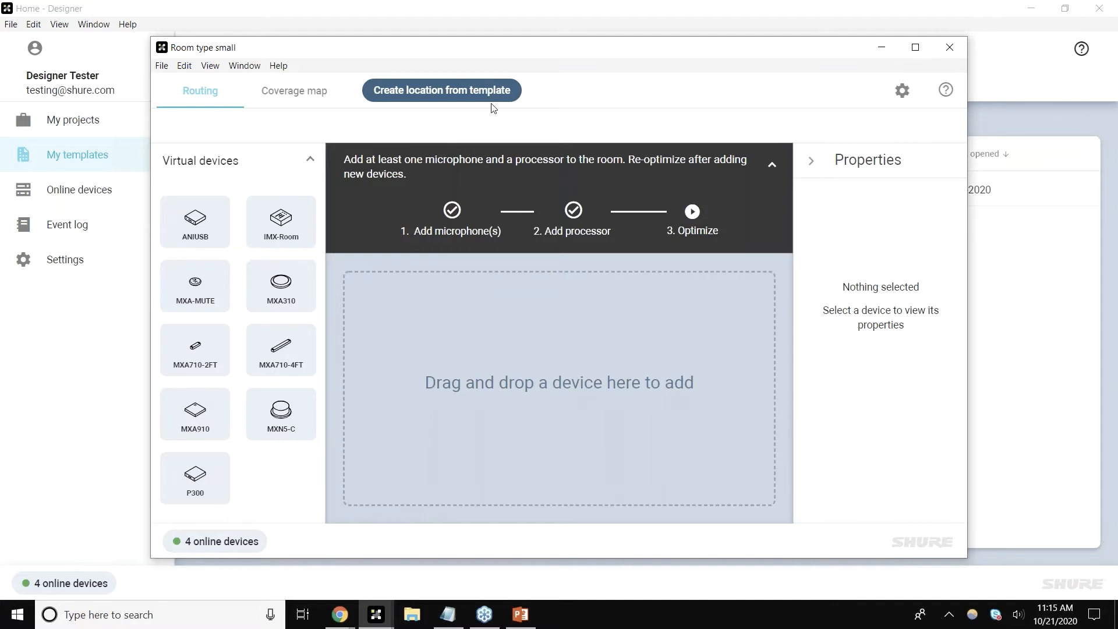
pyautogui.click(948, 49)
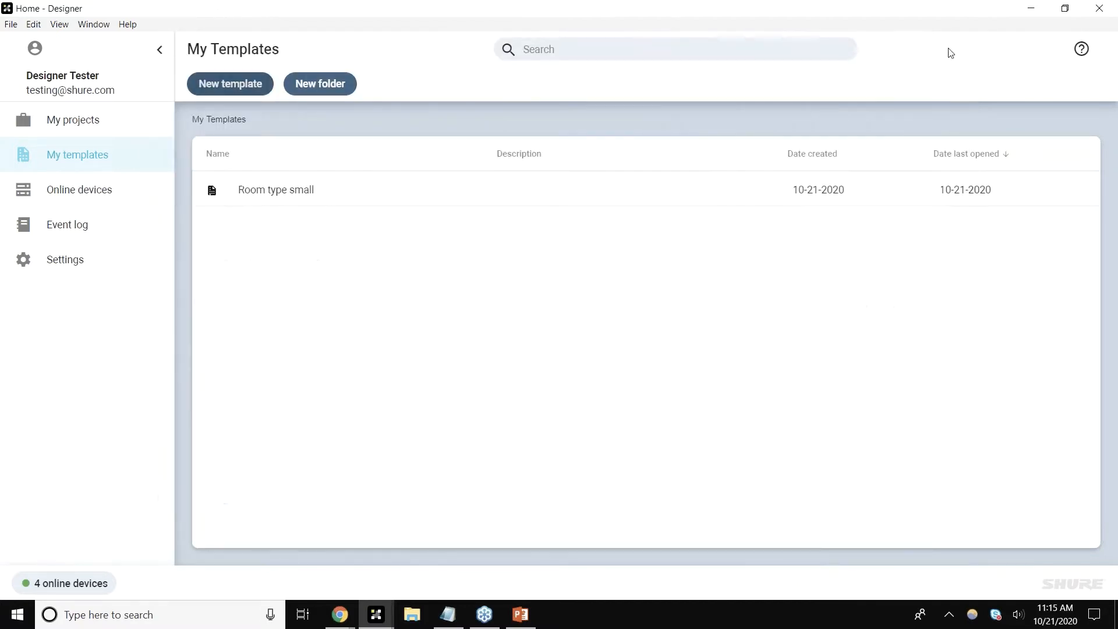
# Step: Delete the MXA710, P300 and MXN5-C devices from Room 101's routing canvas
pyautogui.click(148, 132)
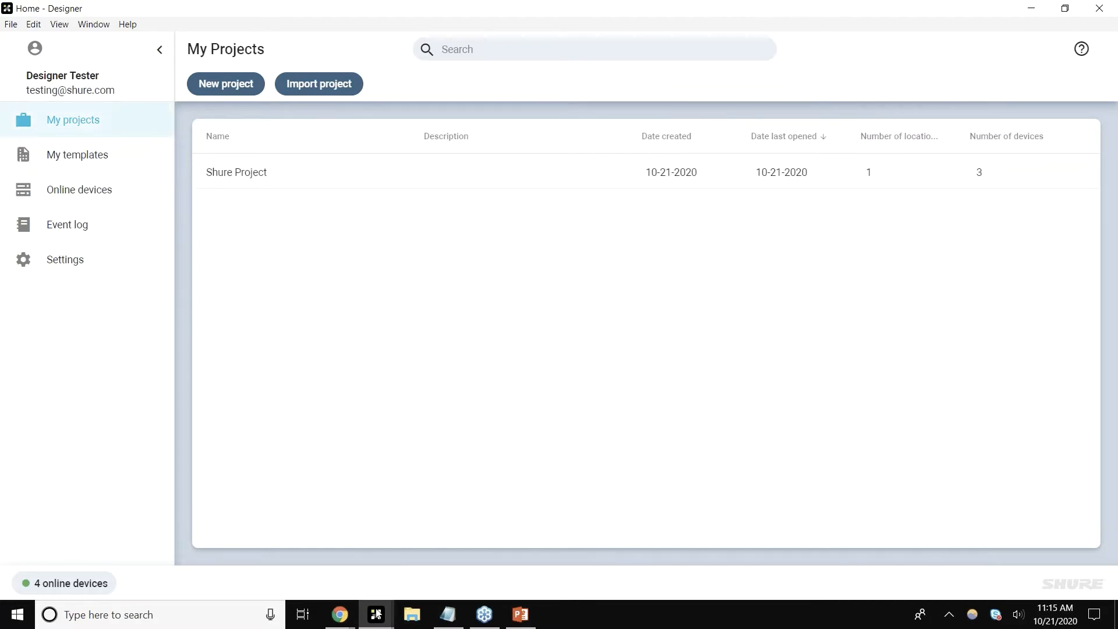
pyautogui.moveTo(377, 613)
pyautogui.click(449, 578)
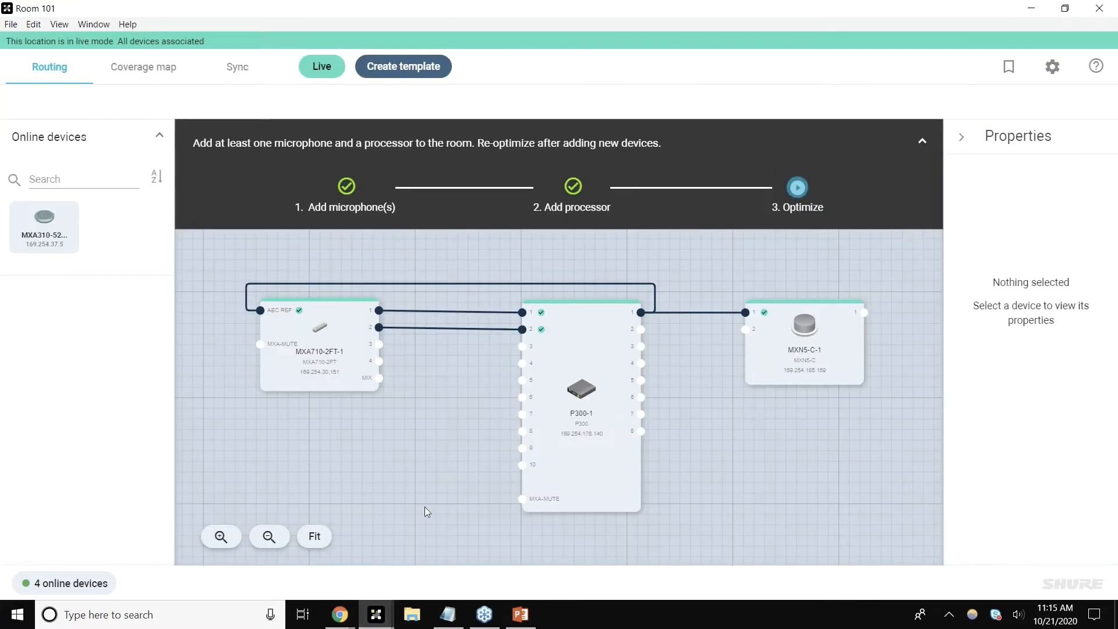
pyautogui.click(348, 369)
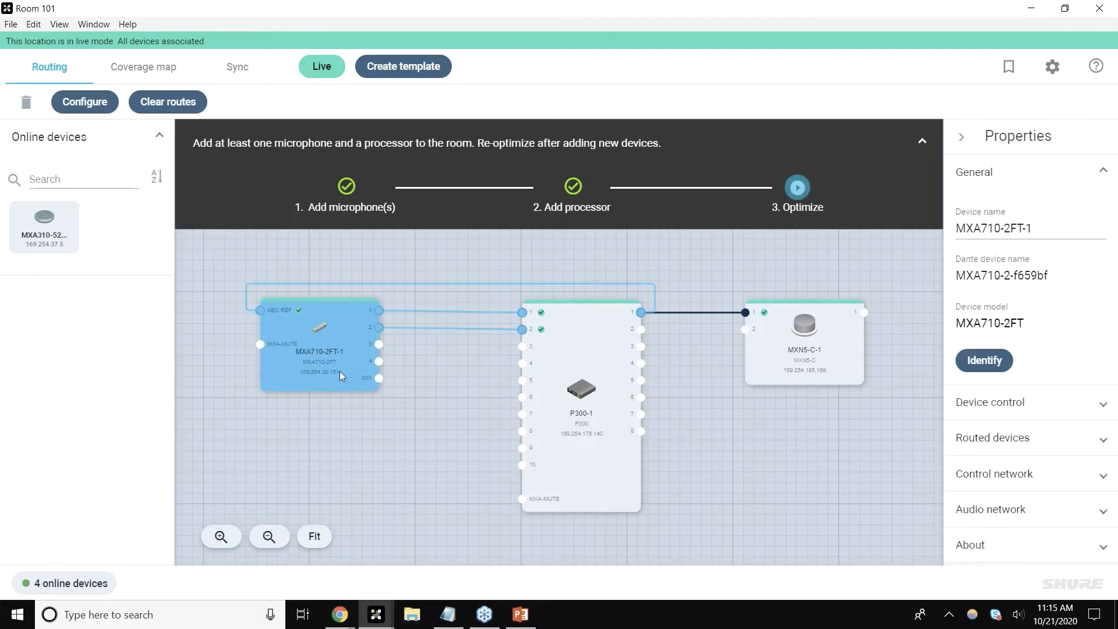
pyautogui.press('Delete')
pyautogui.click(622, 380)
pyautogui.click(593, 397)
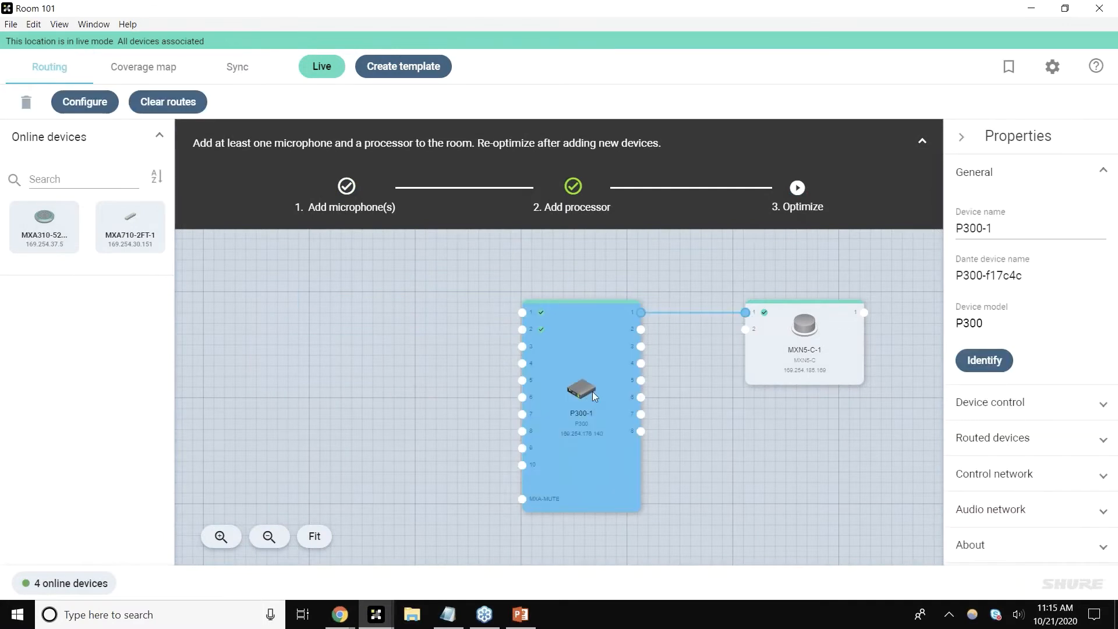
pyautogui.press('Delete')
pyautogui.click(622, 381)
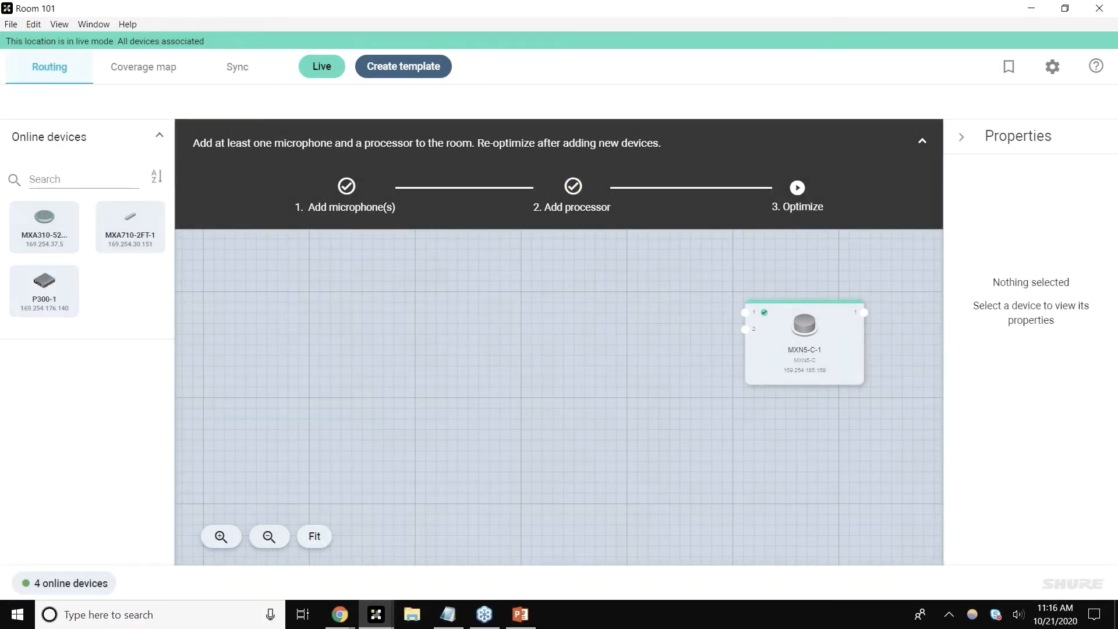
pyautogui.click(804, 344)
pyautogui.press('Delete')
pyautogui.click(614, 379)
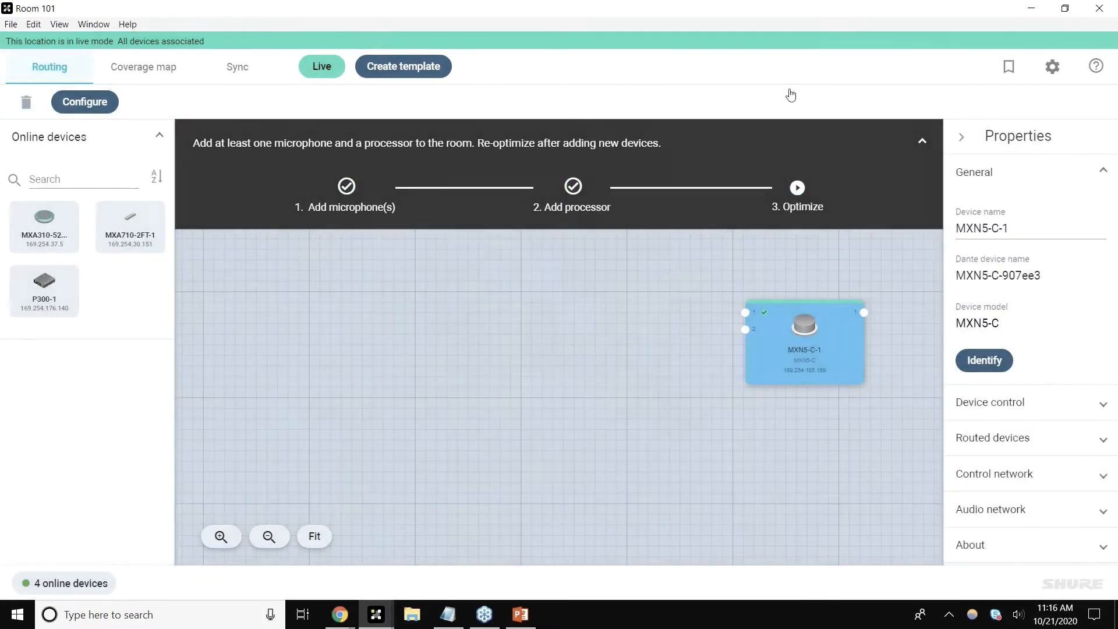
# Step: Close Room 101 and create a new location named Room 102 in Shure Project
pyautogui.doubleClick(808, 13)
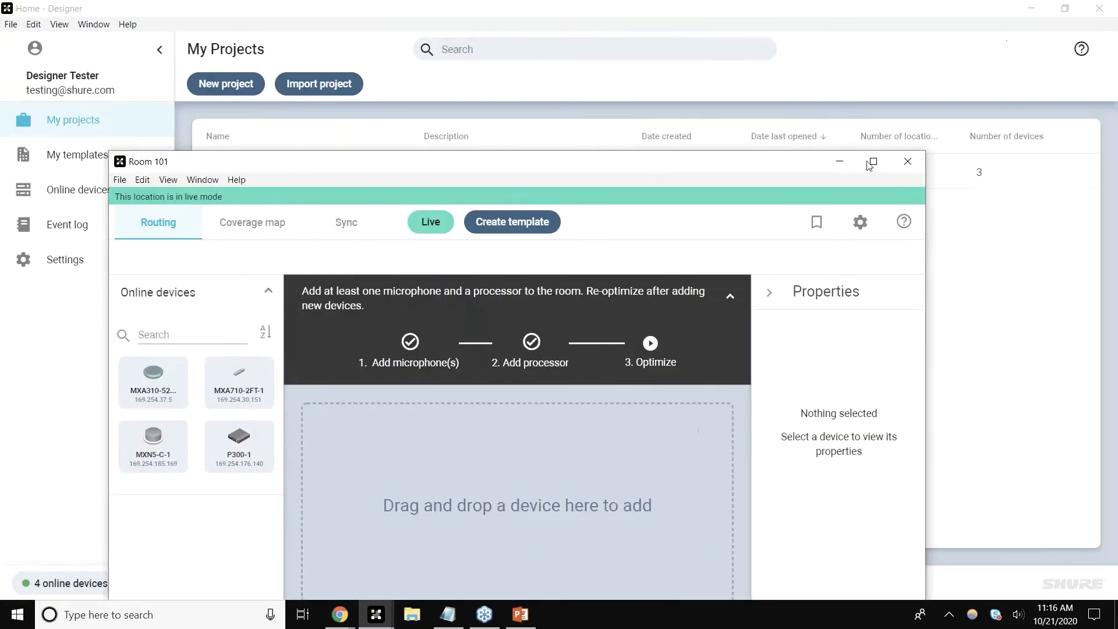
pyautogui.click(909, 161)
pyautogui.doubleClick(392, 177)
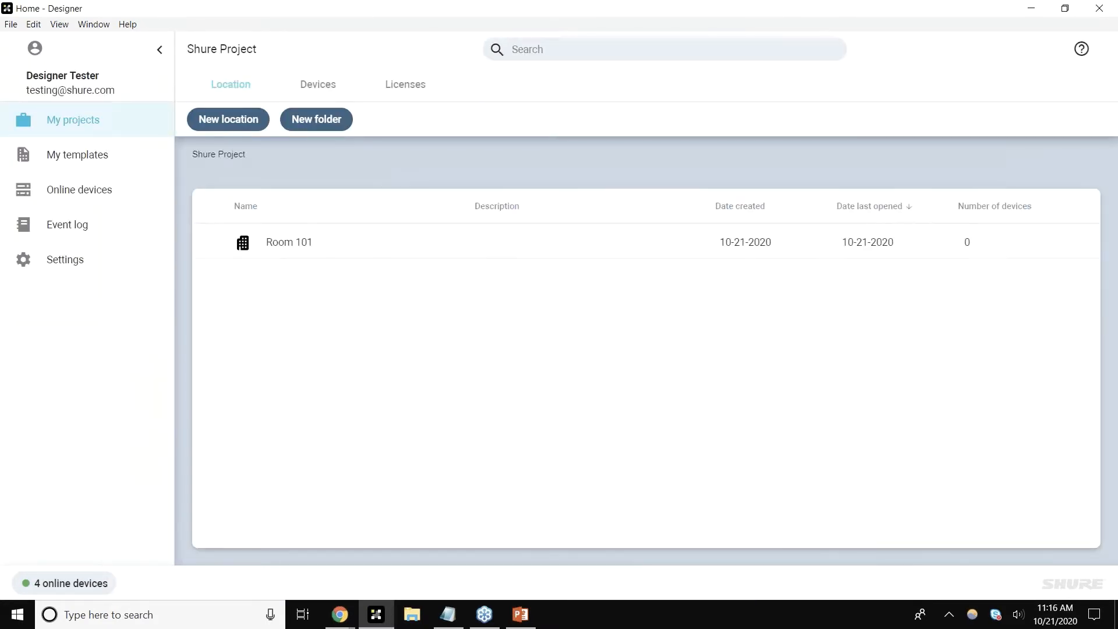
pyautogui.click(244, 127)
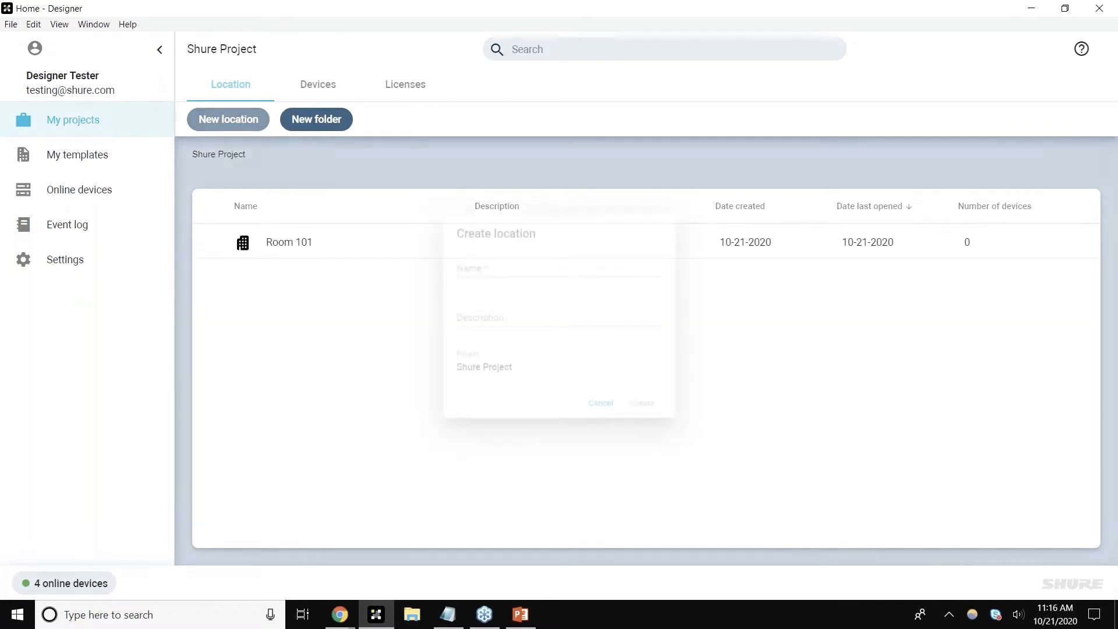
pyautogui.write('Room 102')
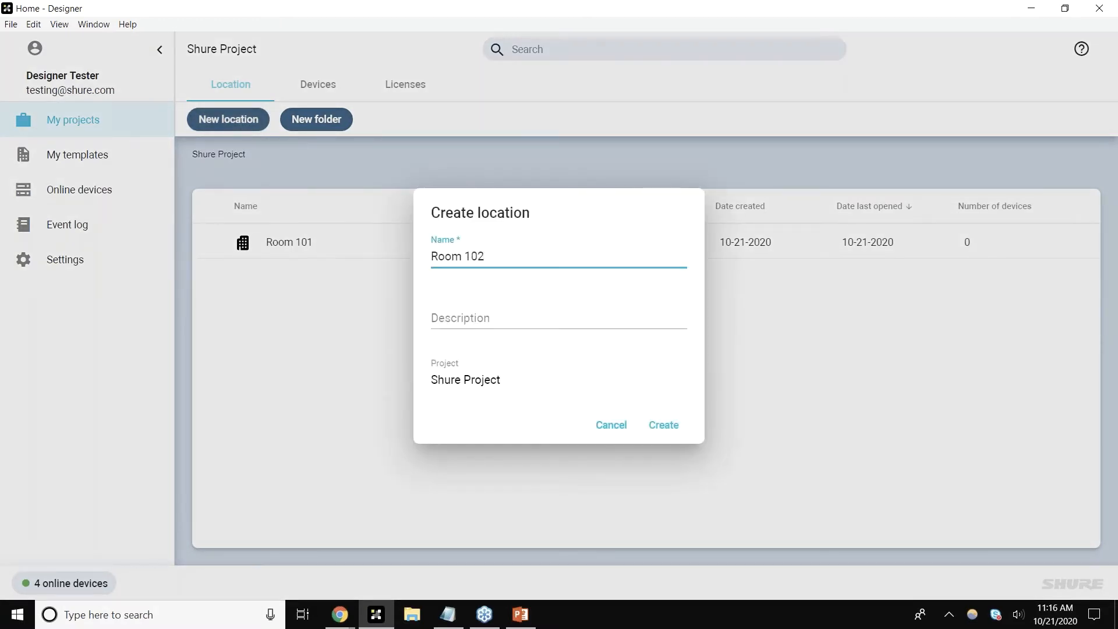
pyautogui.press('Return')
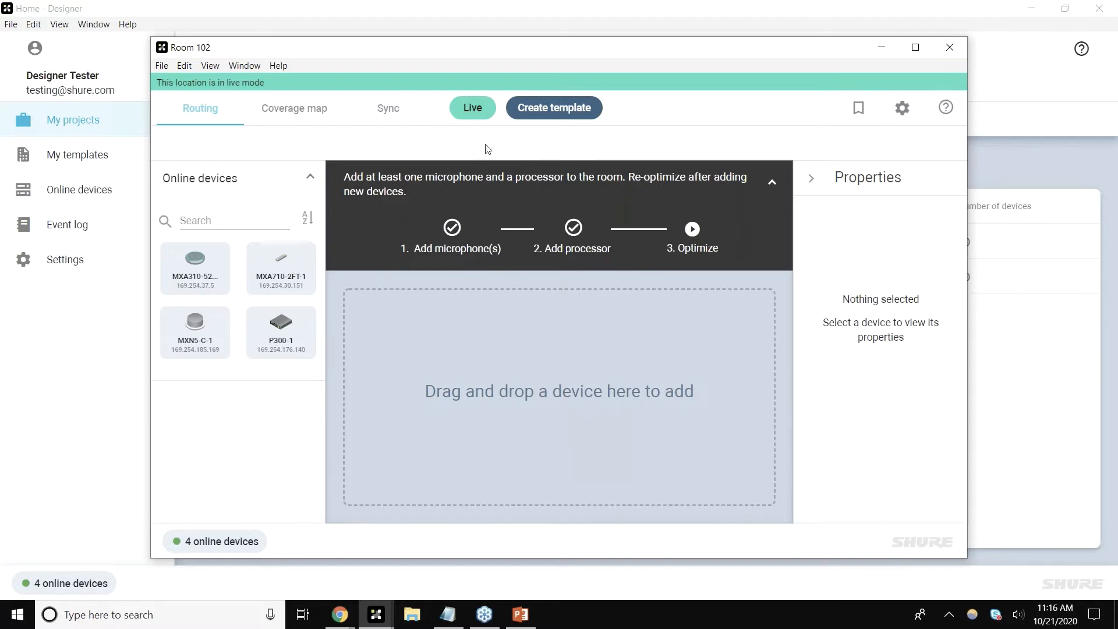
# Step: Add the online MXA710-2FT-1 to Room 102's routing canvas and position it
pyautogui.doubleClick(512, 54)
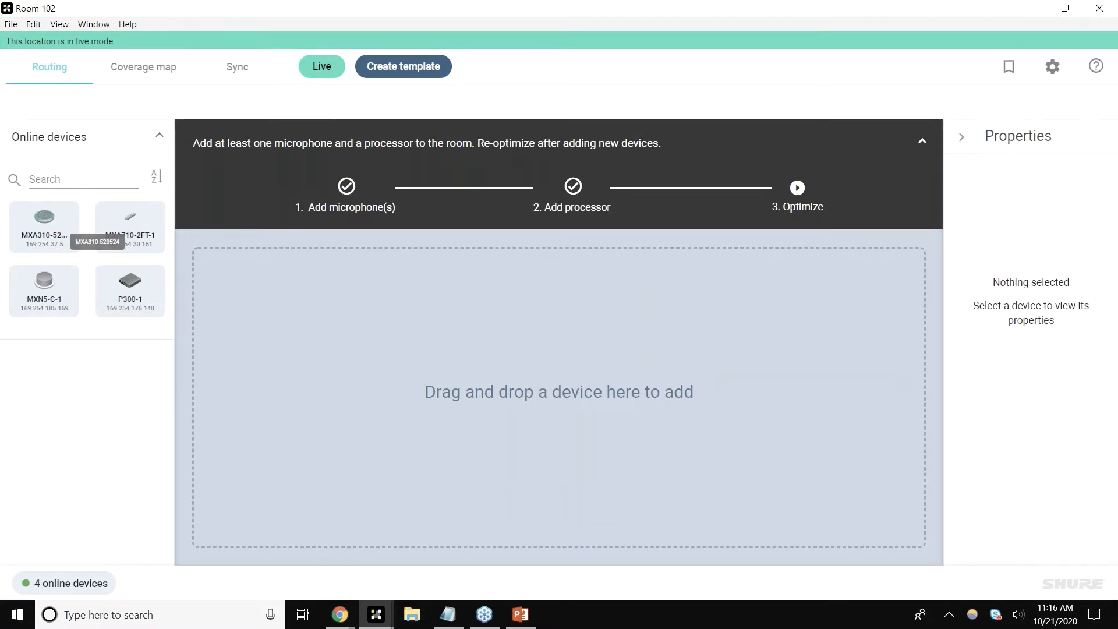
pyautogui.moveTo(131, 294); pyautogui.dragTo(344, 340)
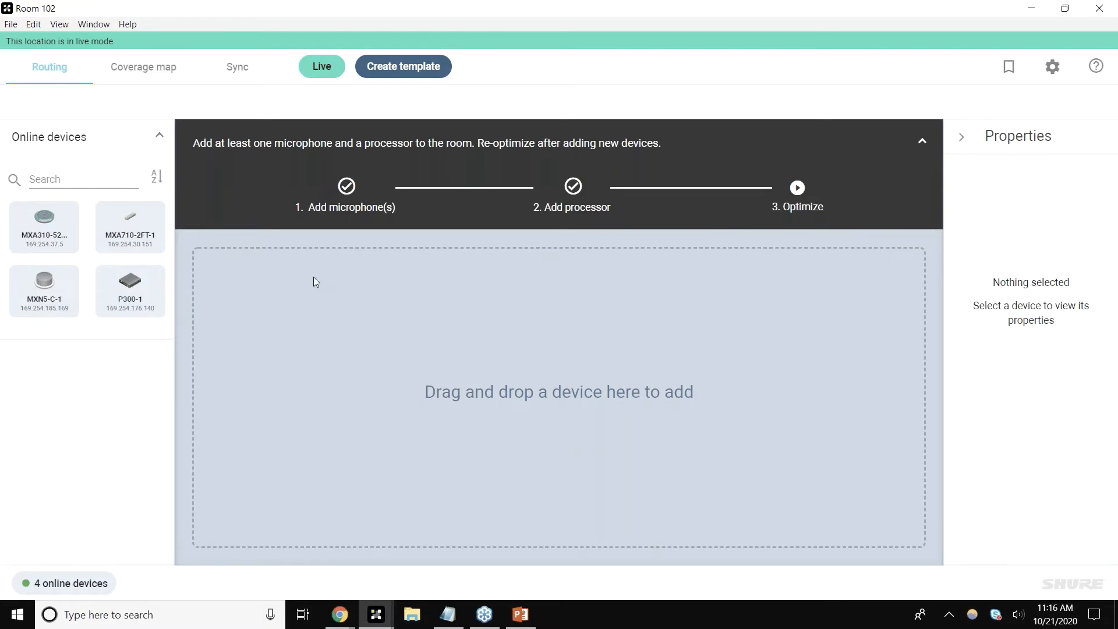
pyautogui.moveTo(137, 244); pyautogui.dragTo(497, 403)
pyautogui.click(677, 425)
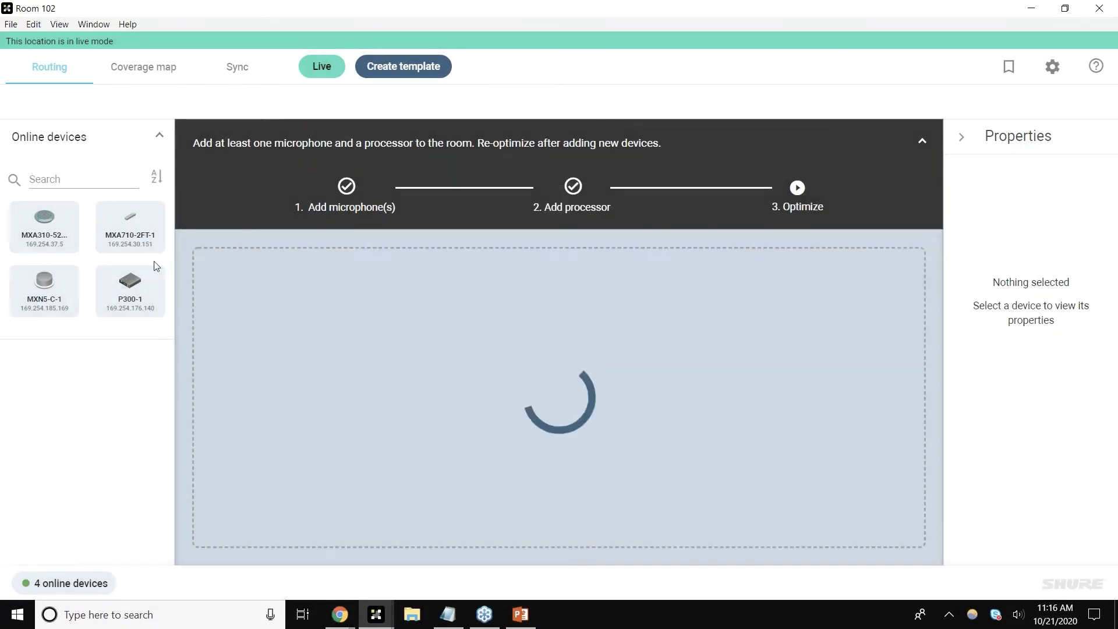
pyautogui.moveTo(556, 392); pyautogui.dragTo(357, 315)
pyautogui.click(476, 342)
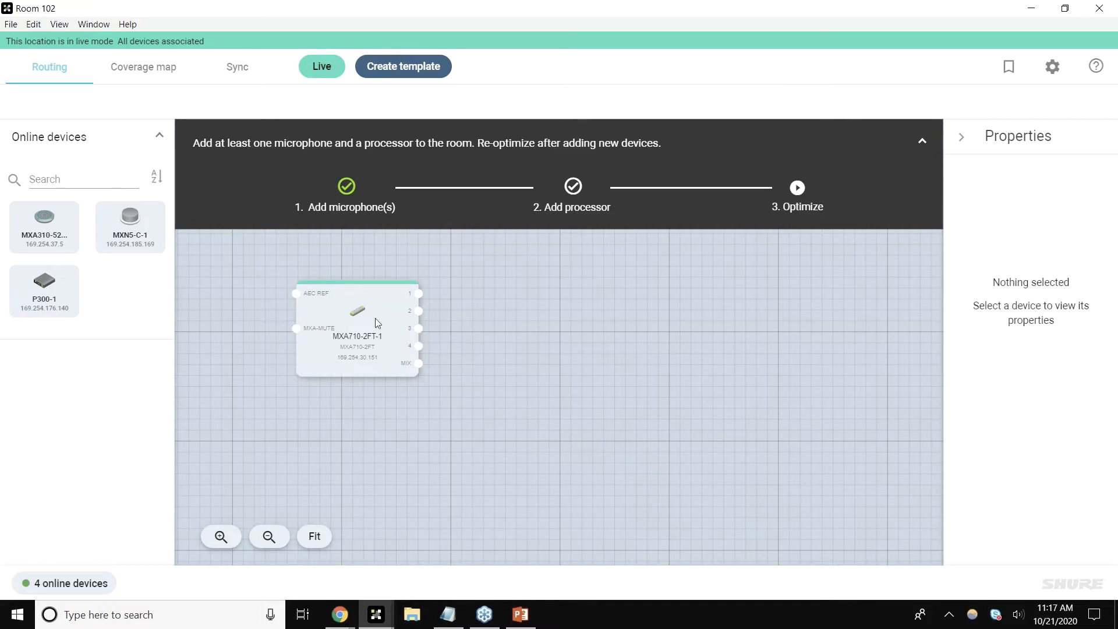
# Step: Open the MXA710-2FT-1 device control window to view its channels, then close it
pyautogui.click(395, 331)
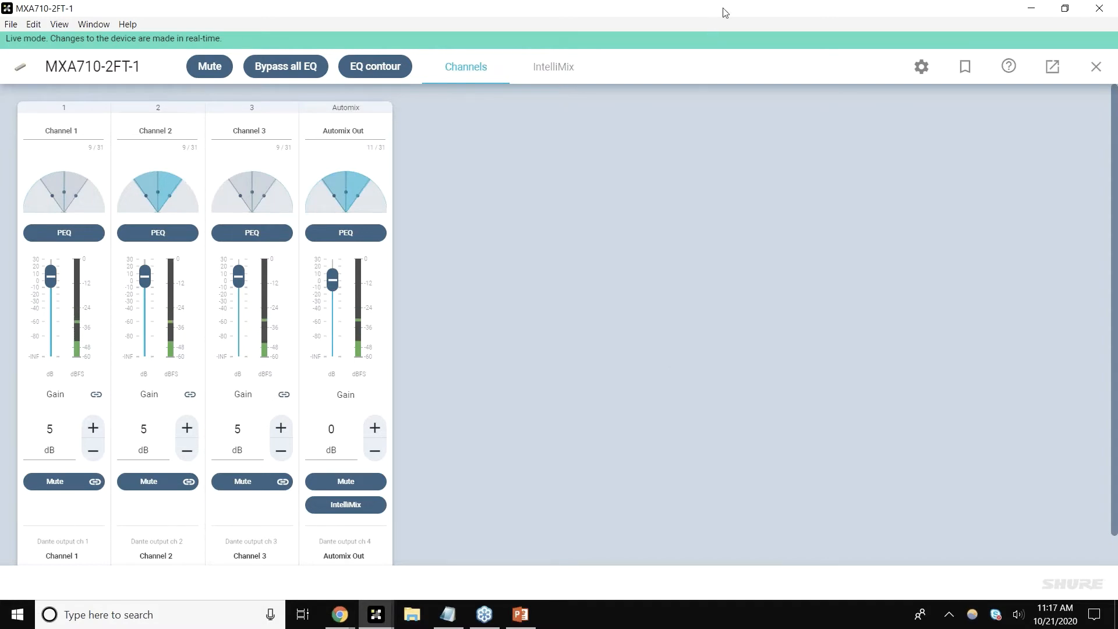
pyautogui.moveTo(726, 13); pyautogui.dragTo(630, 54)
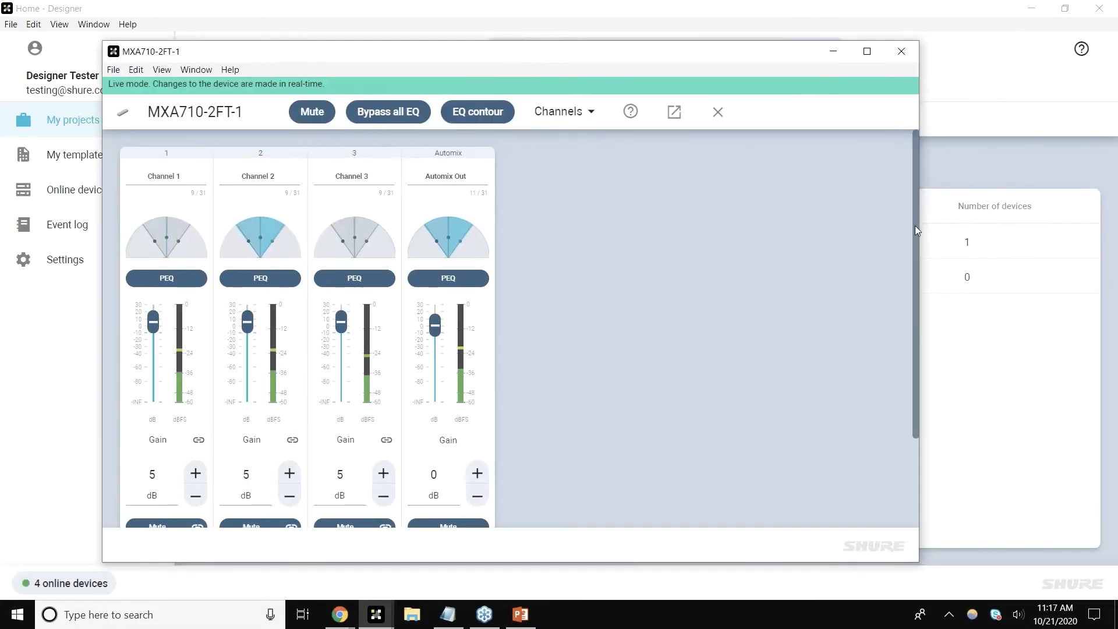
pyautogui.moveTo(922, 230); pyautogui.dragTo(1060, 229)
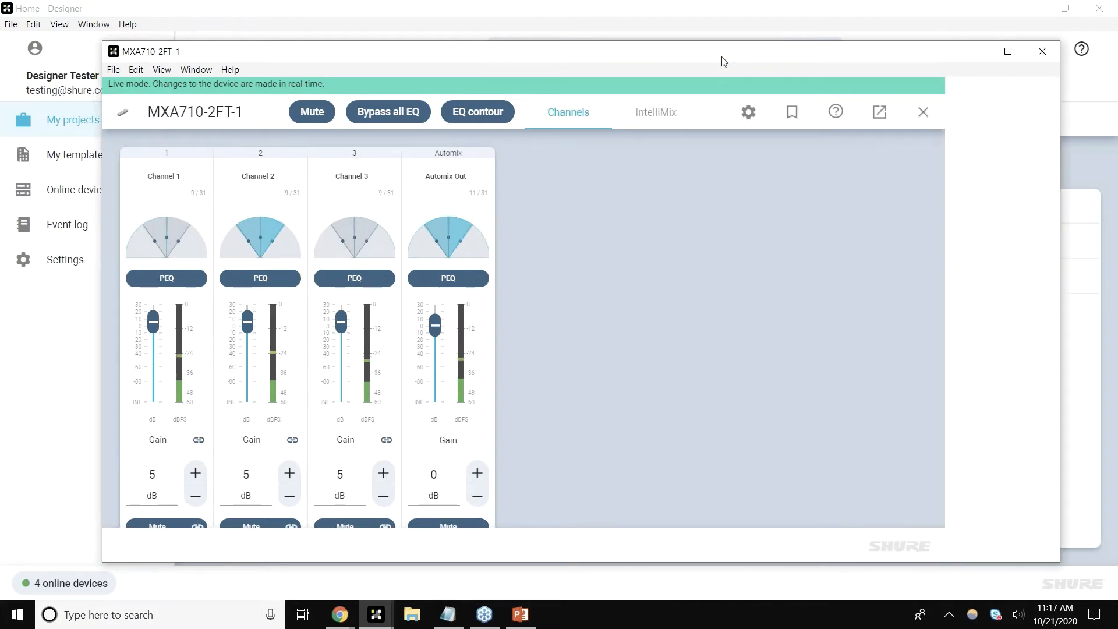
pyautogui.moveTo(722, 59); pyautogui.dragTo(649, 60)
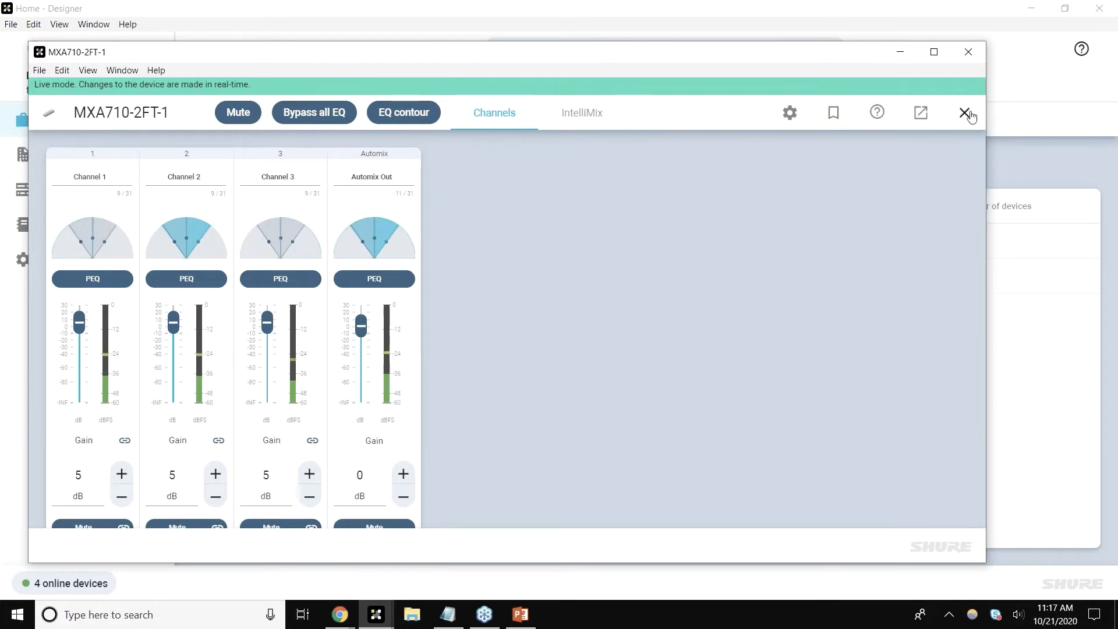
pyautogui.click(967, 114)
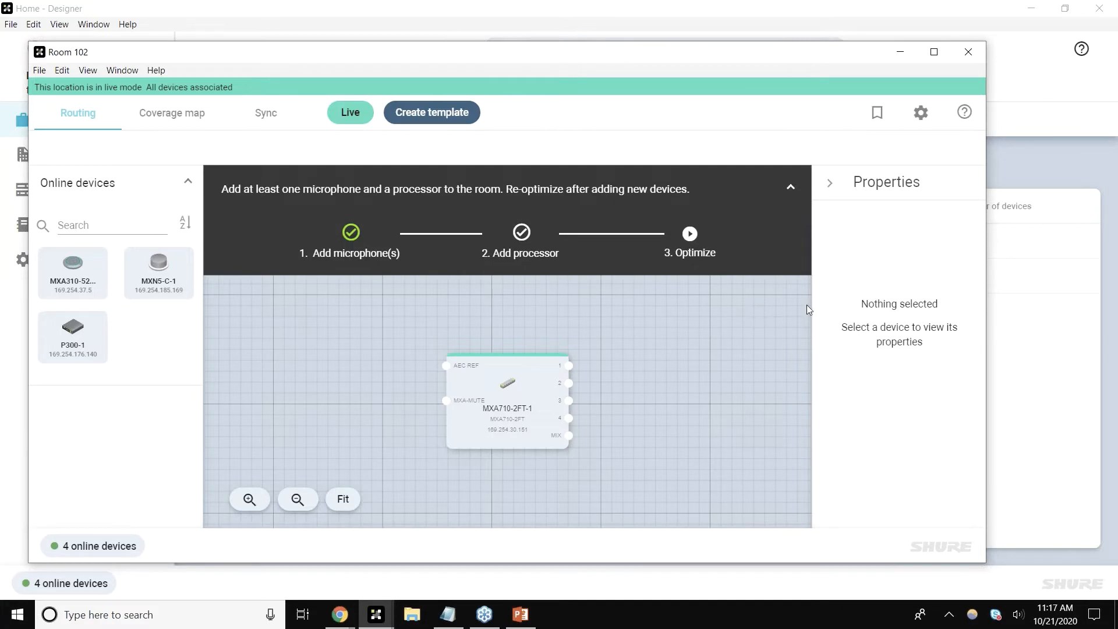
# Step: Close Room 102 and open the online devices list
pyautogui.click(975, 50)
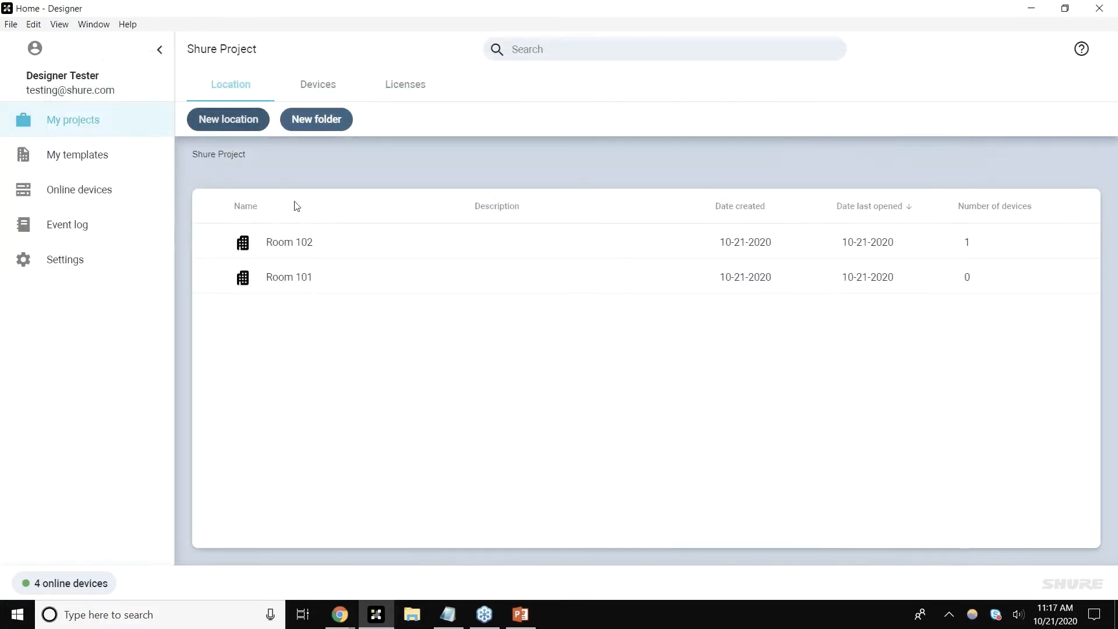
pyautogui.click(123, 187)
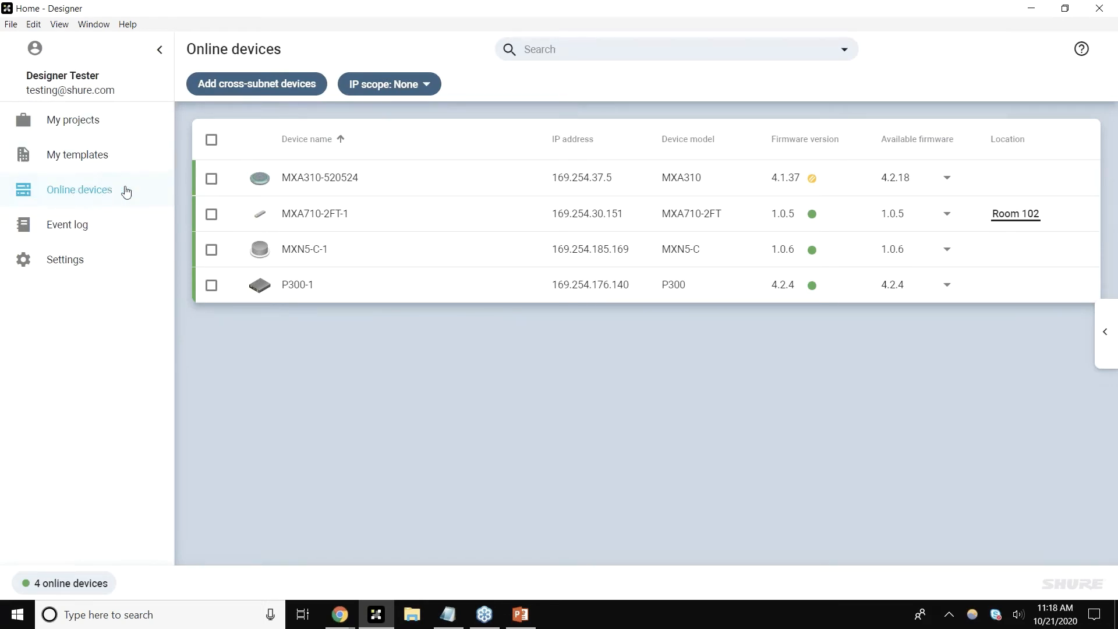
# Step: Open the MXA710-2FT-1 control window from the online devices list, then close it
pyautogui.click(438, 219)
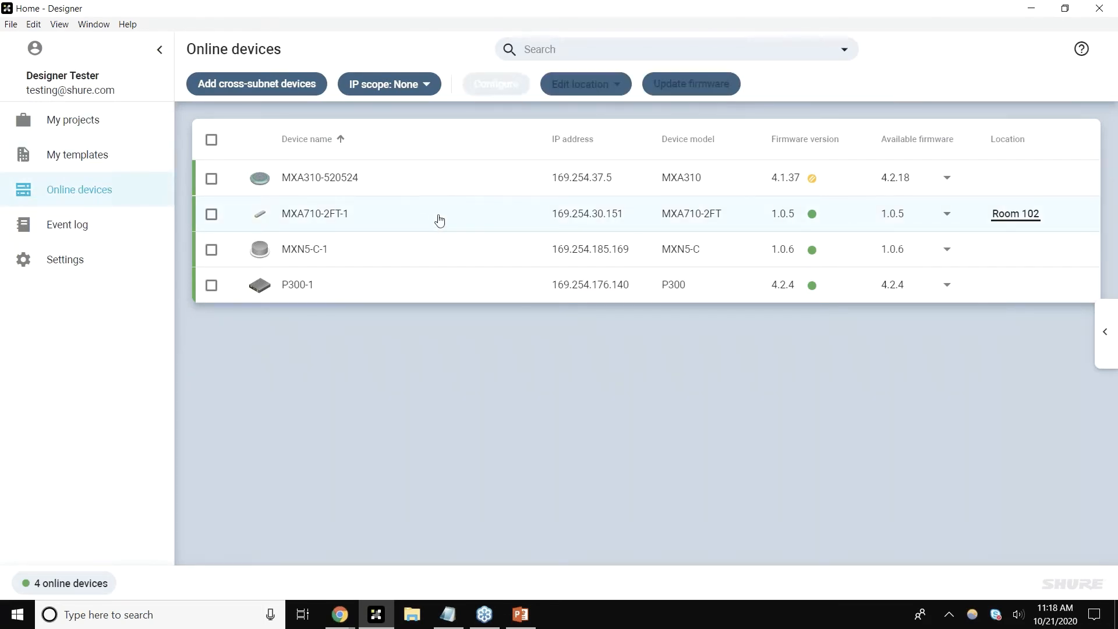
pyautogui.doubleClick(440, 219)
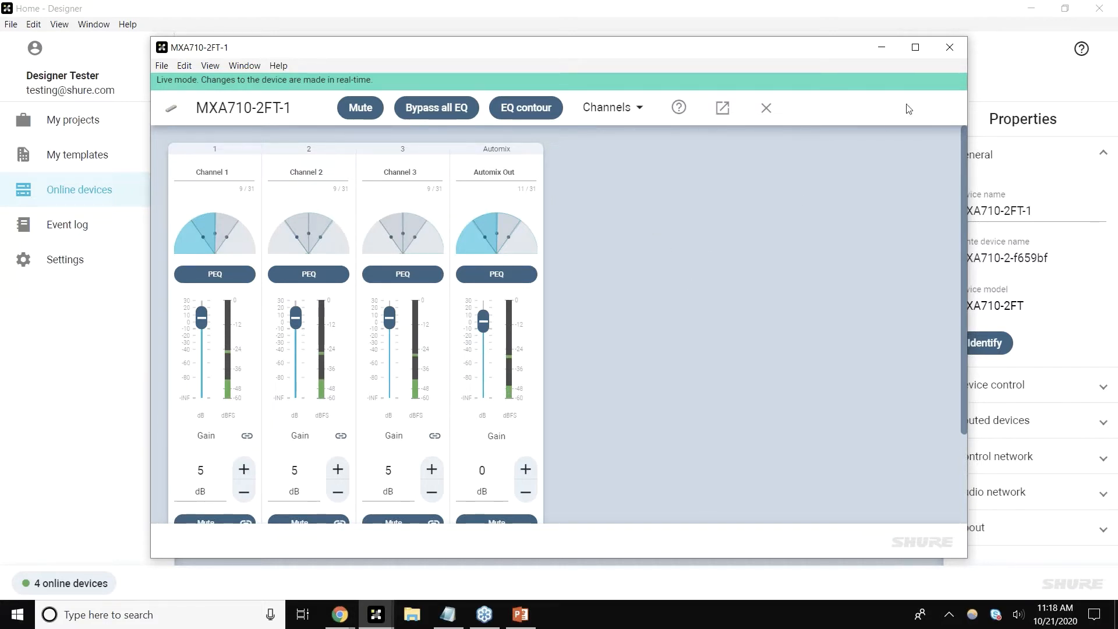
pyautogui.click(958, 43)
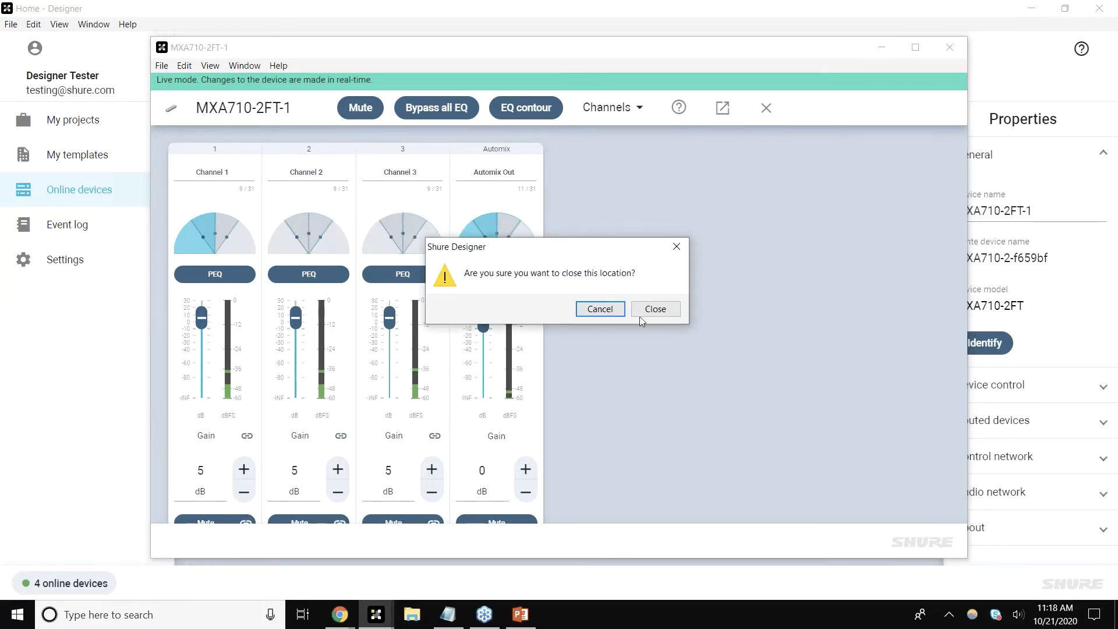
pyautogui.click(655, 312)
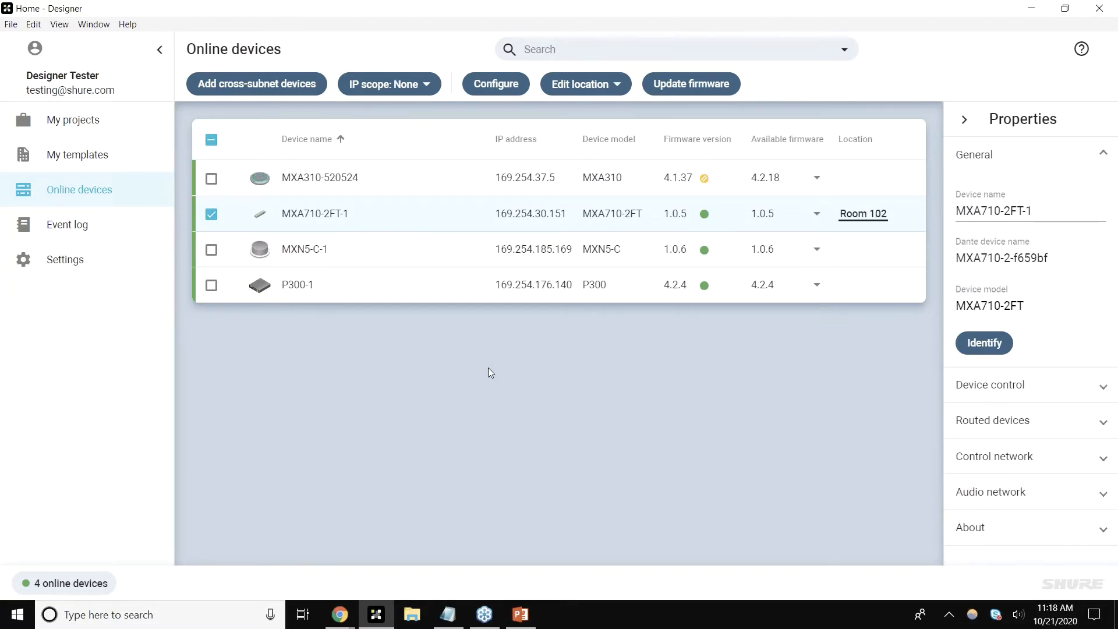
# Step: Deselect MXA710-2FT-1 and open the available firmware list for MXA310-520524, then dismiss it
pyautogui.click(211, 214)
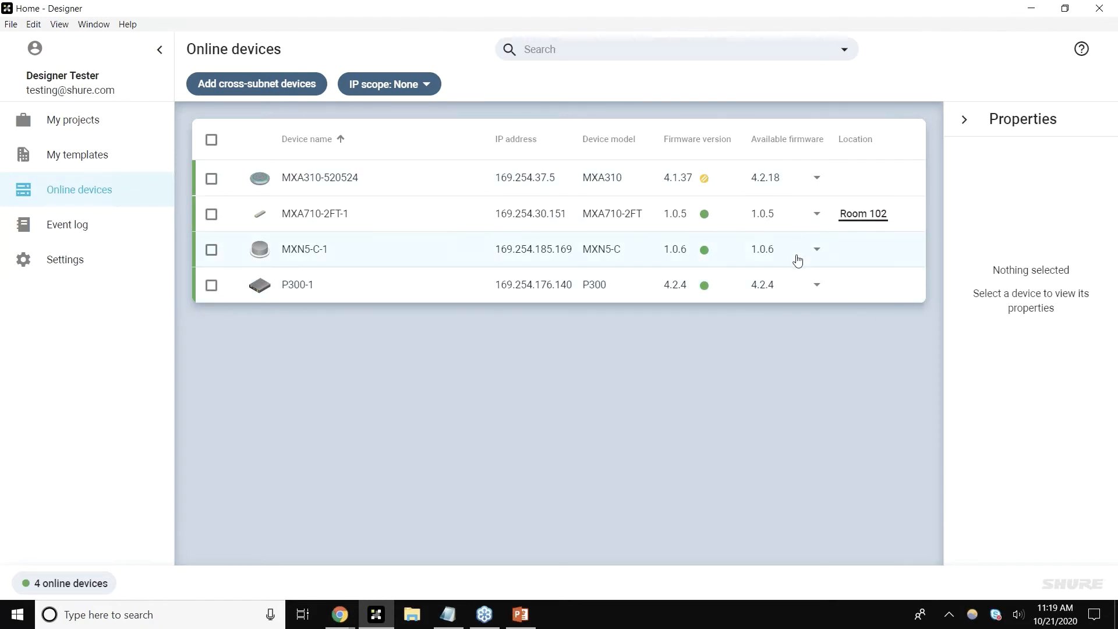
pyautogui.click(797, 183)
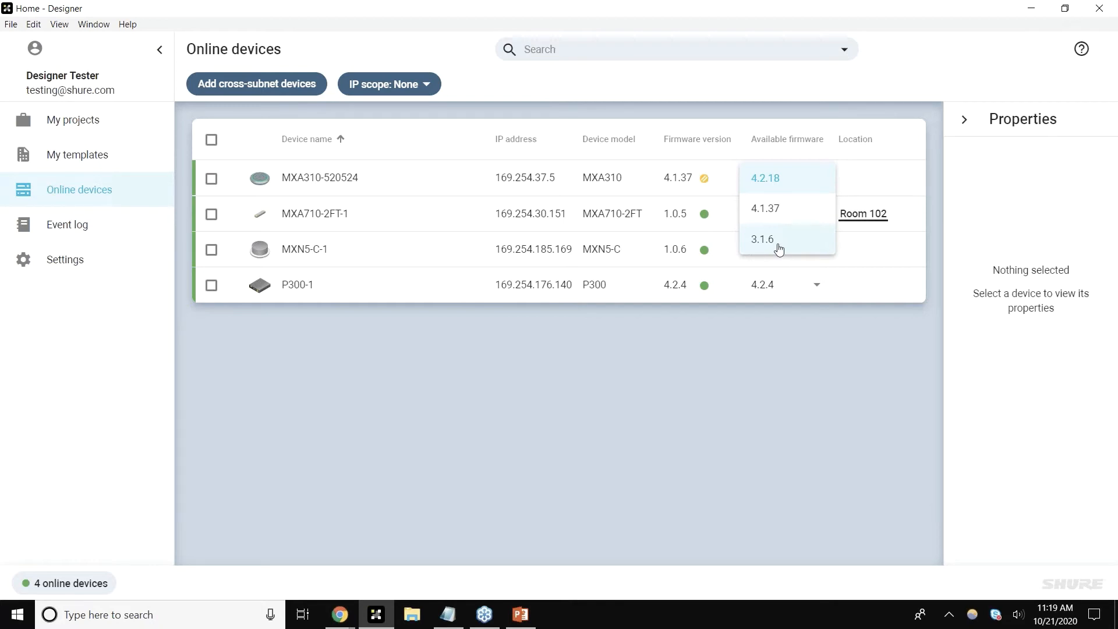
pyautogui.click(790, 338)
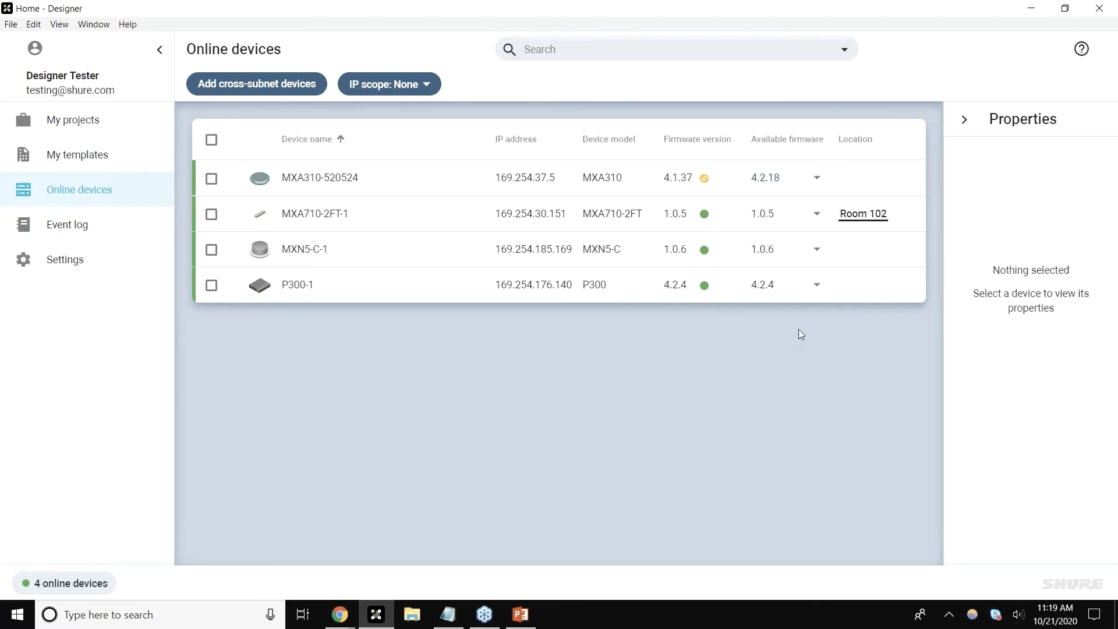
pyautogui.moveTo(706, 184)
pyautogui.moveTo(708, 217)
pyautogui.click(212, 250)
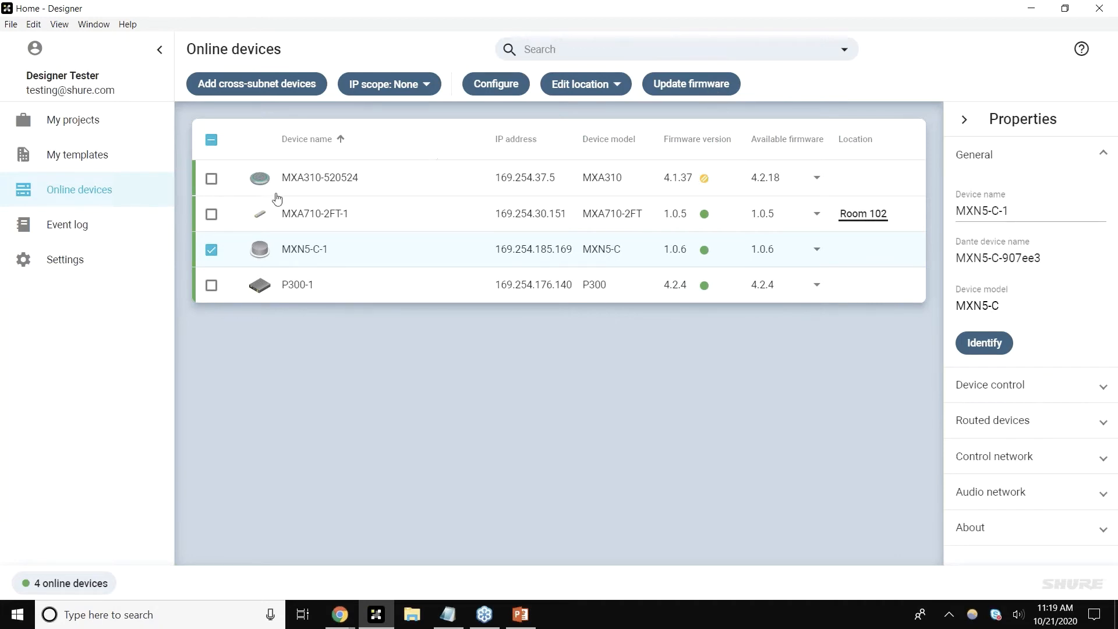
pyautogui.click(212, 251)
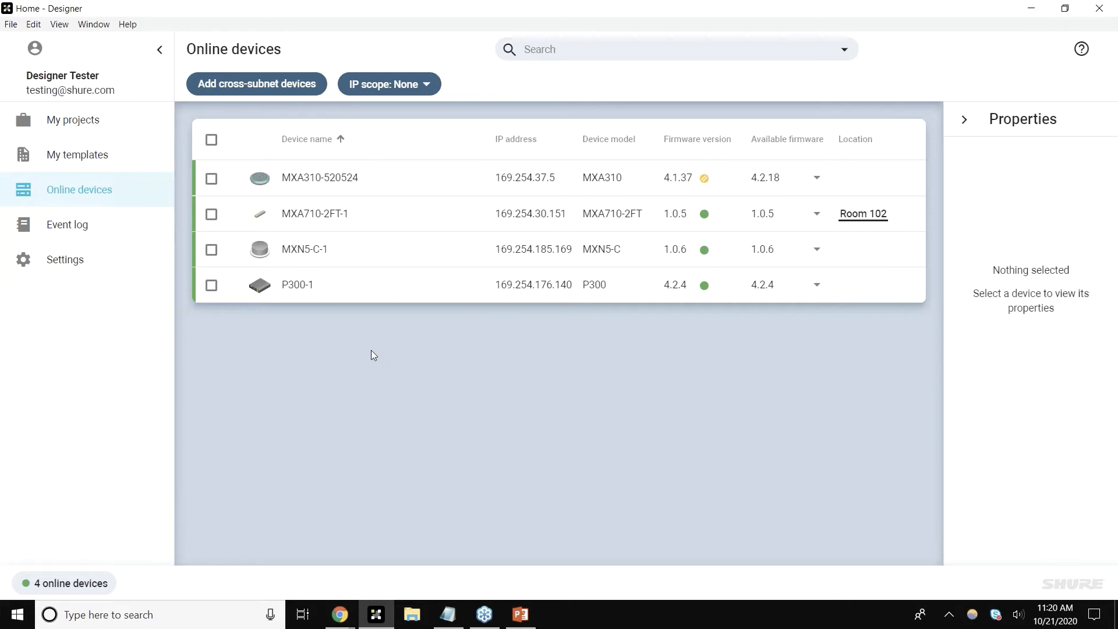
# Step: Look at the Add devices by IP address dialog and the IP scope options, closing each without changes
pyautogui.click(300, 93)
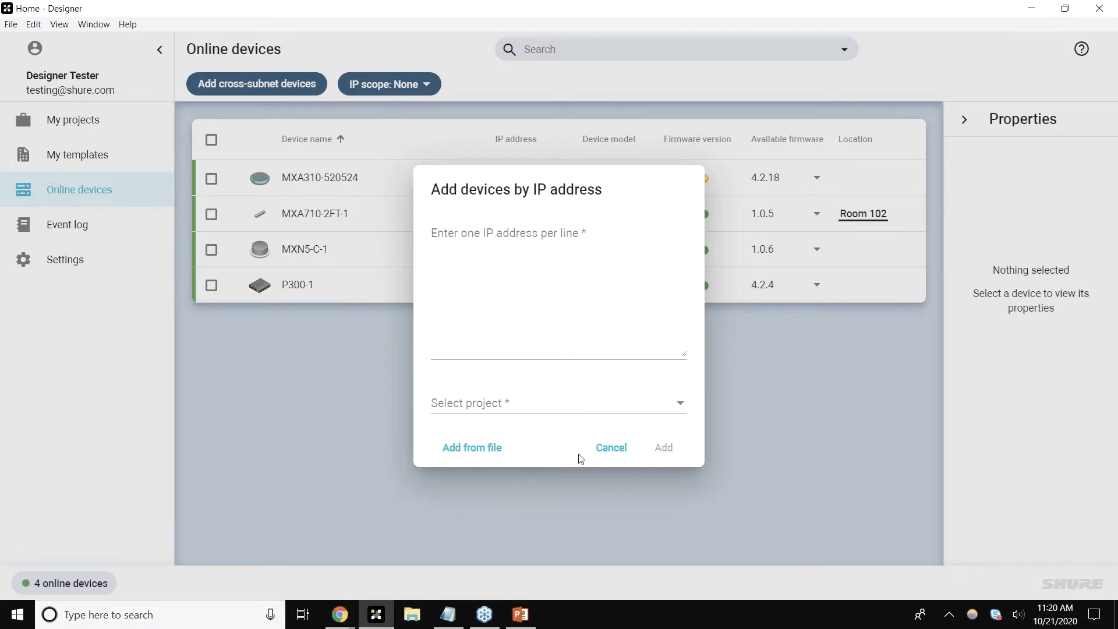
pyautogui.click(607, 450)
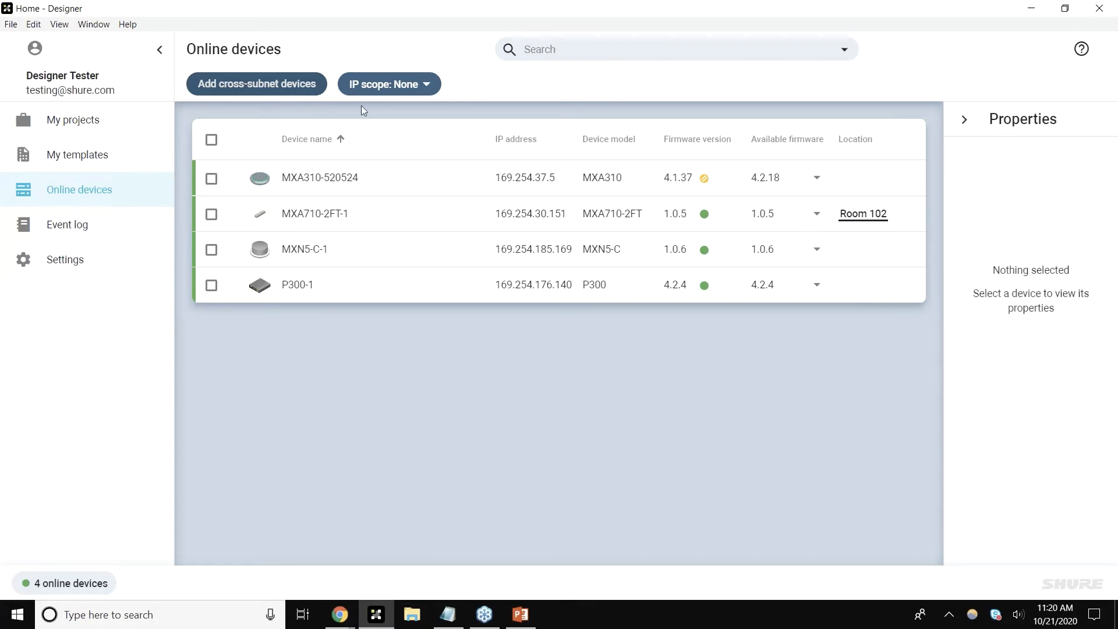
pyautogui.click(415, 86)
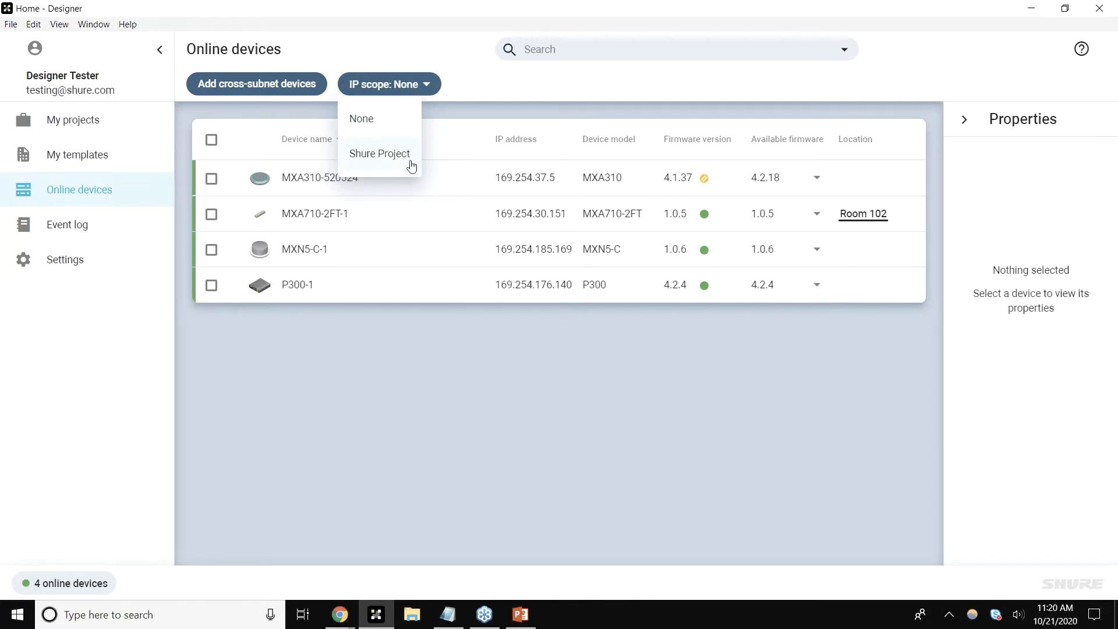
pyautogui.click(454, 351)
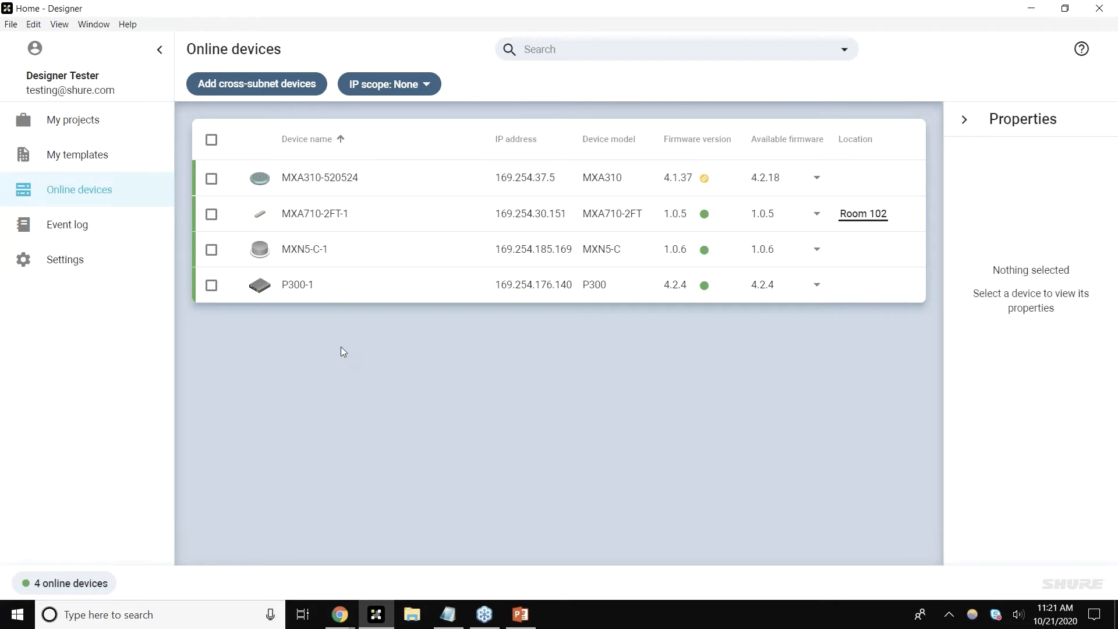
# Step: Open Room 102 in Shure Project and pull the live device settings to the design from the Sync tab
pyautogui.click(83, 115)
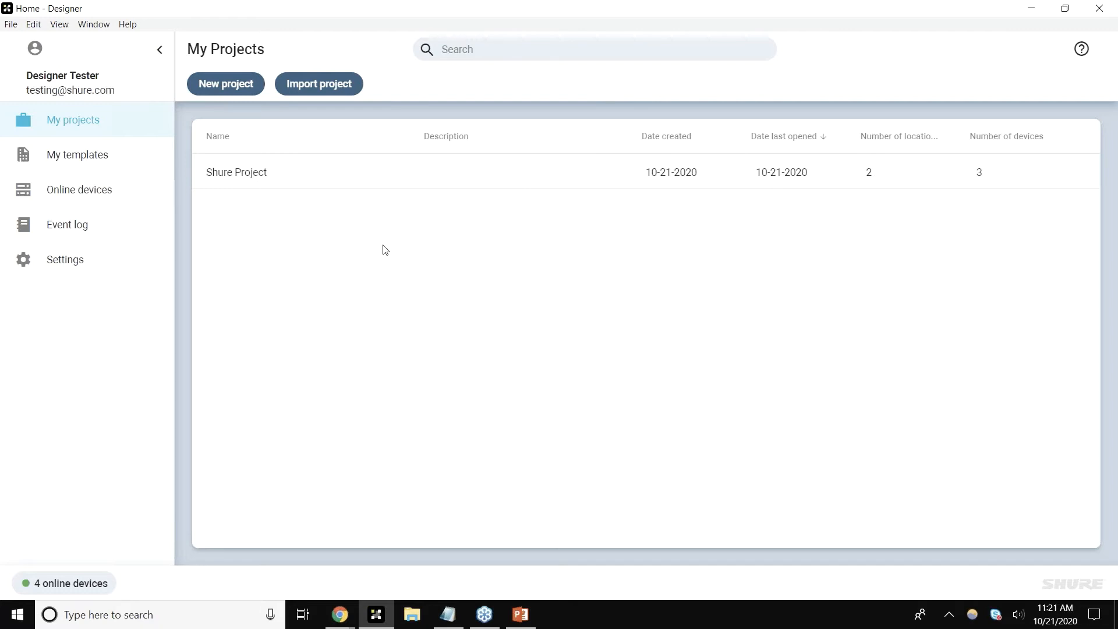
pyautogui.click(326, 174)
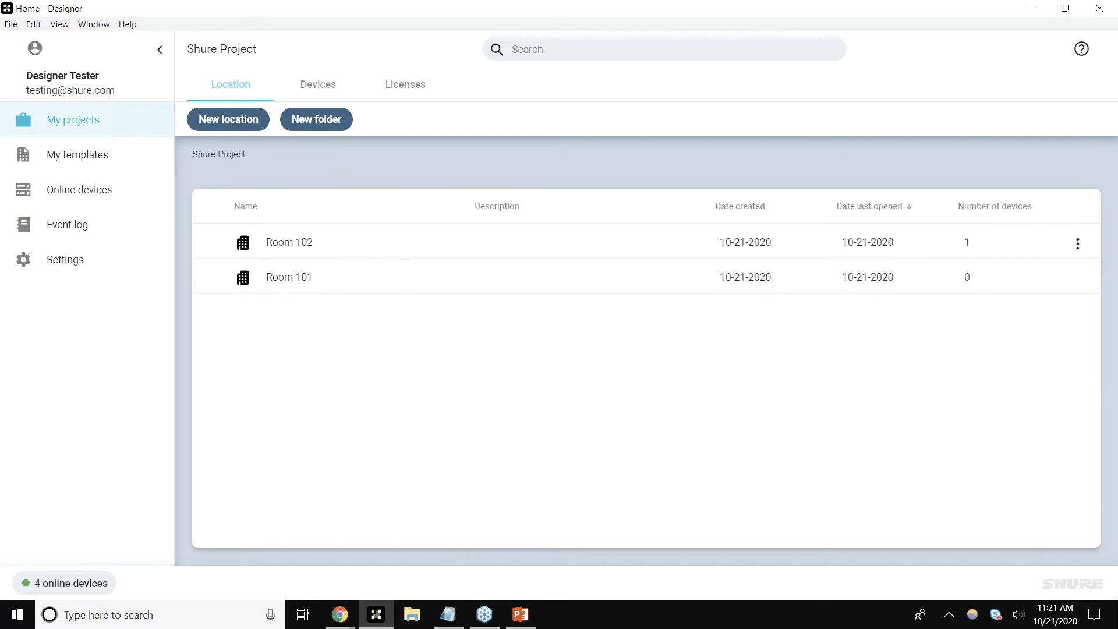
pyautogui.doubleClick(352, 242)
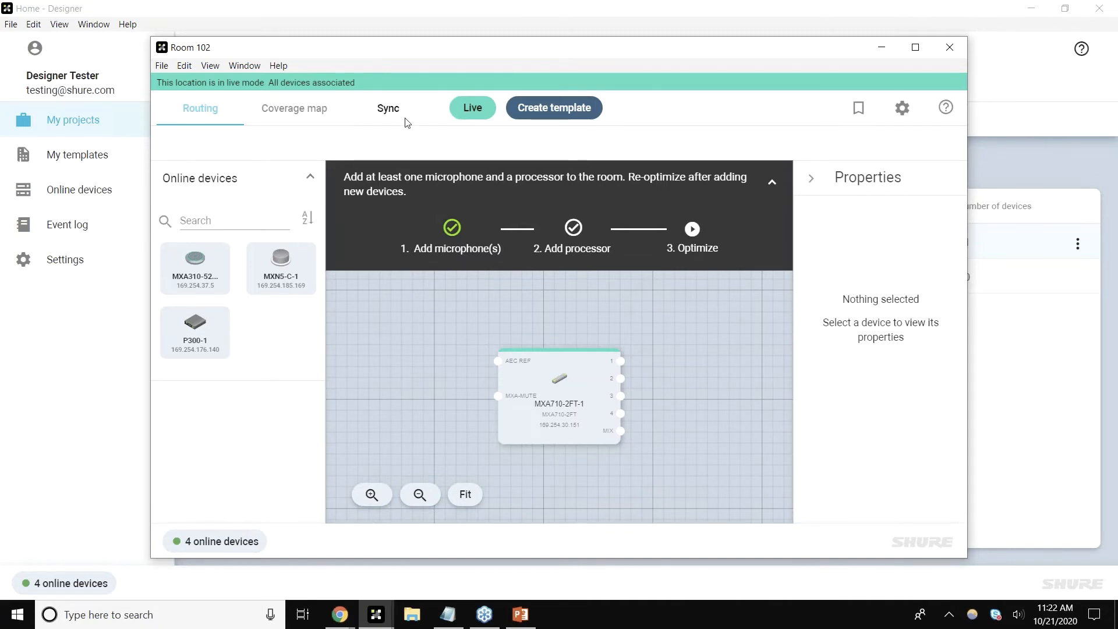
pyautogui.click(376, 116)
pyautogui.click(930, 417)
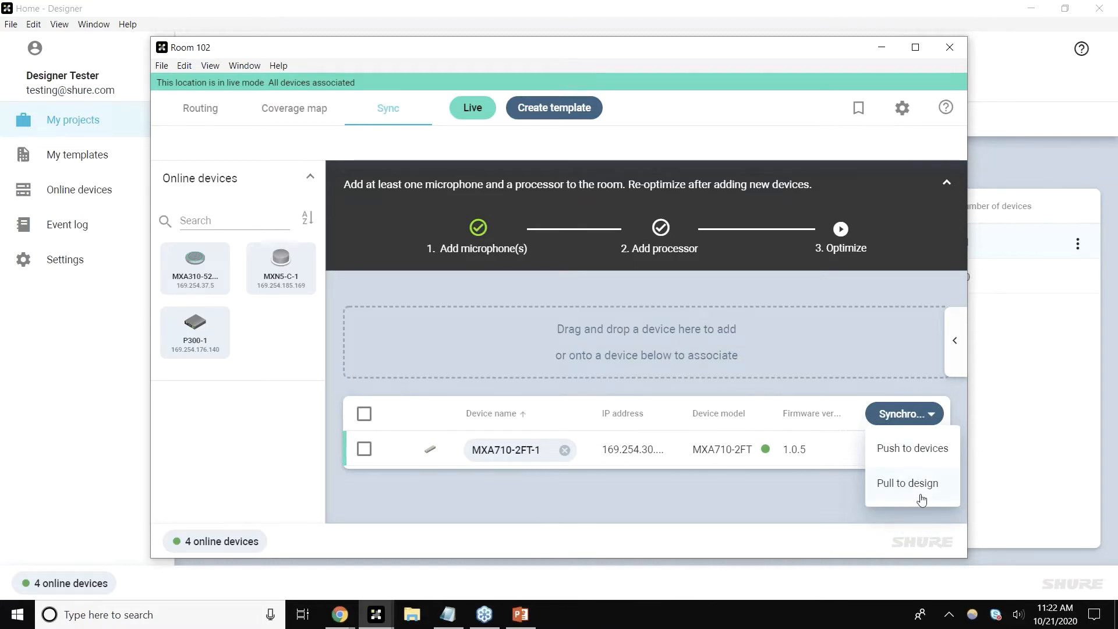
pyautogui.click(1025, 472)
# Step: Open the Shure Project's options menu in My Projects and dismiss it
pyautogui.click(82, 118)
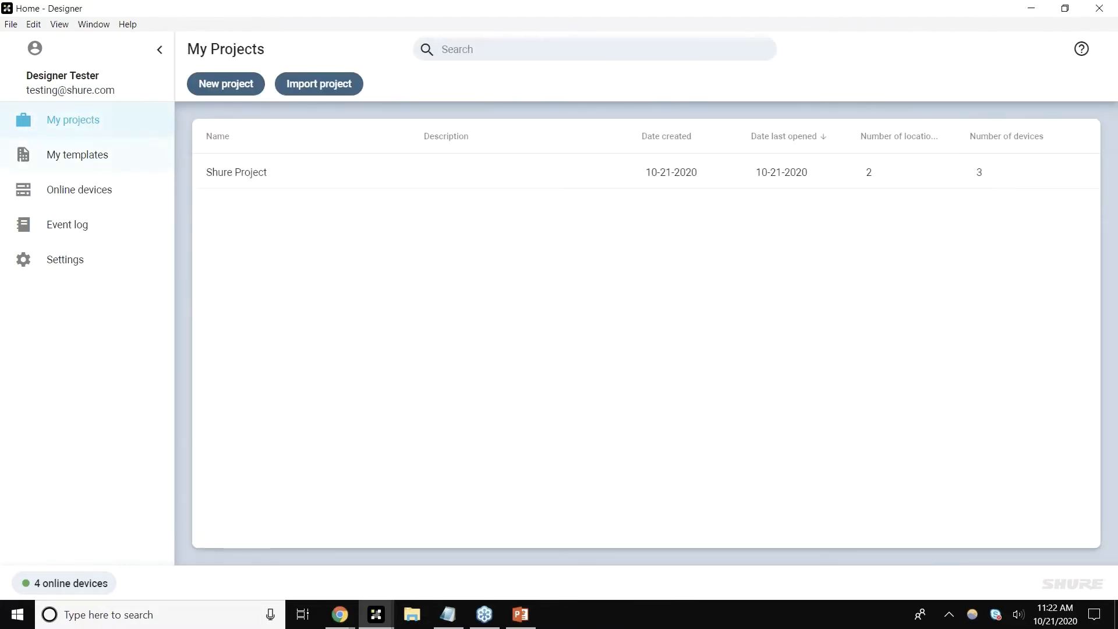
pyautogui.click(1074, 176)
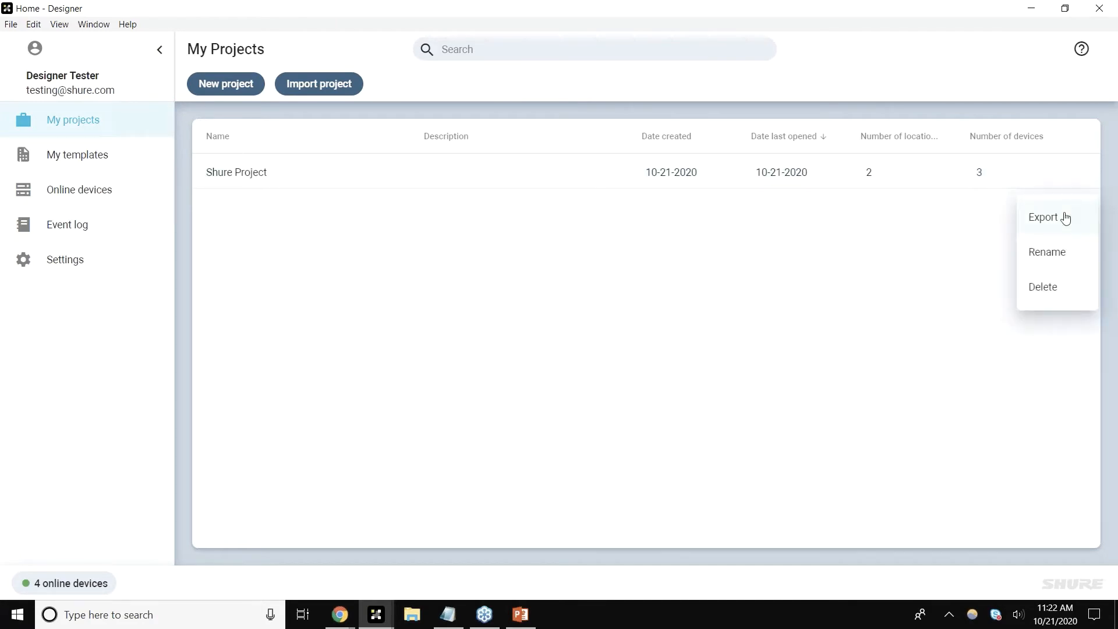
pyautogui.click(520, 306)
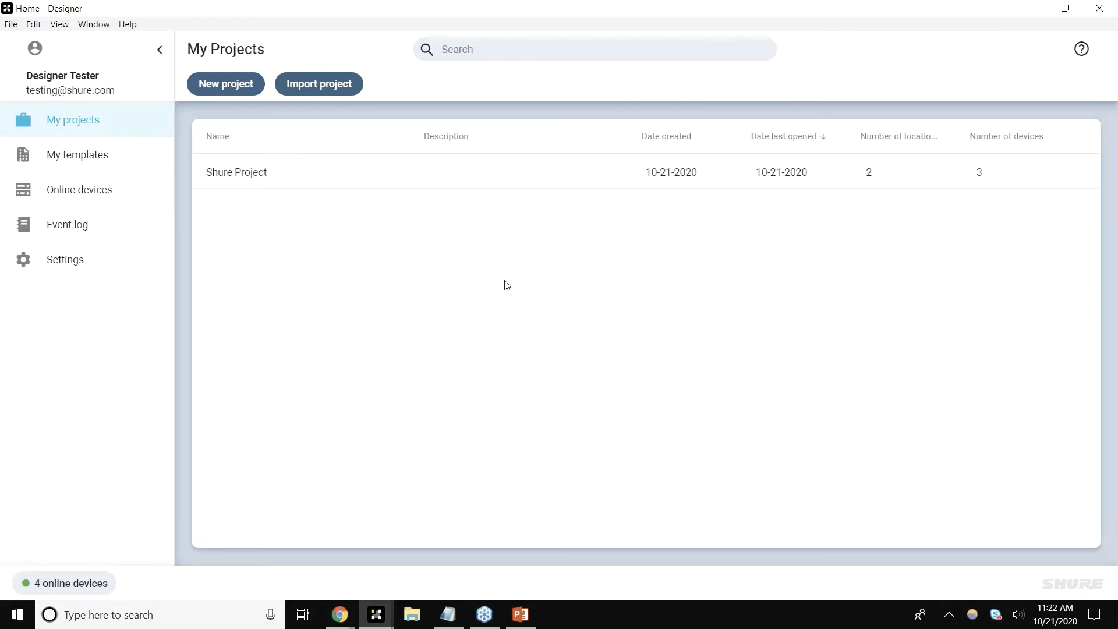
# Step: Open the MXA710-2FT-1 control window from the online devices list and reposition it, cancelling the close prompt
pyautogui.click(122, 194)
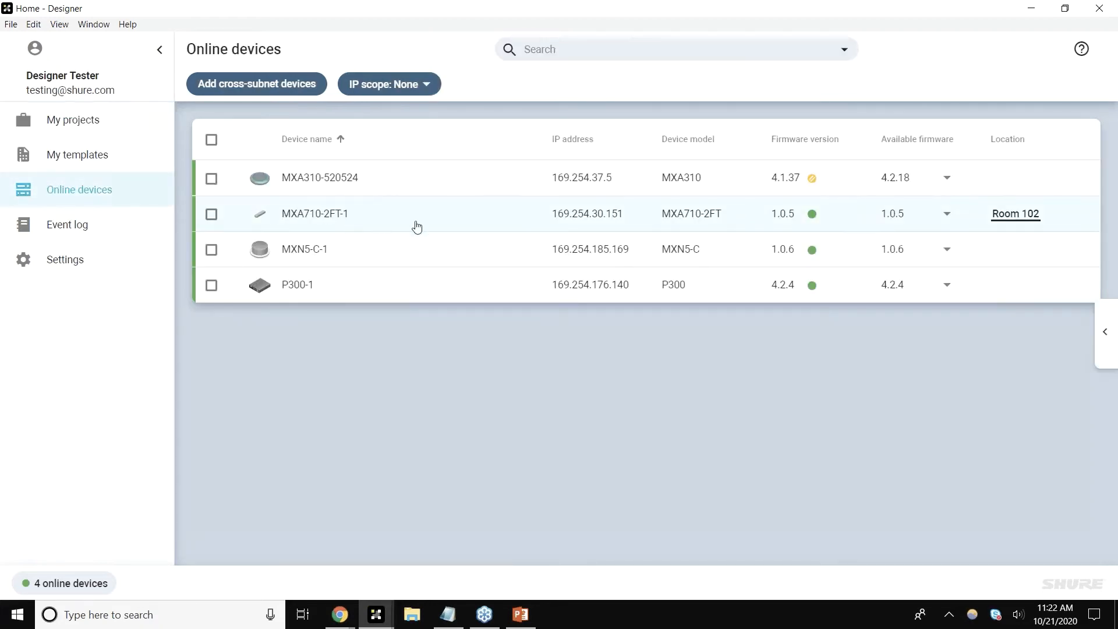
pyautogui.doubleClick(433, 227)
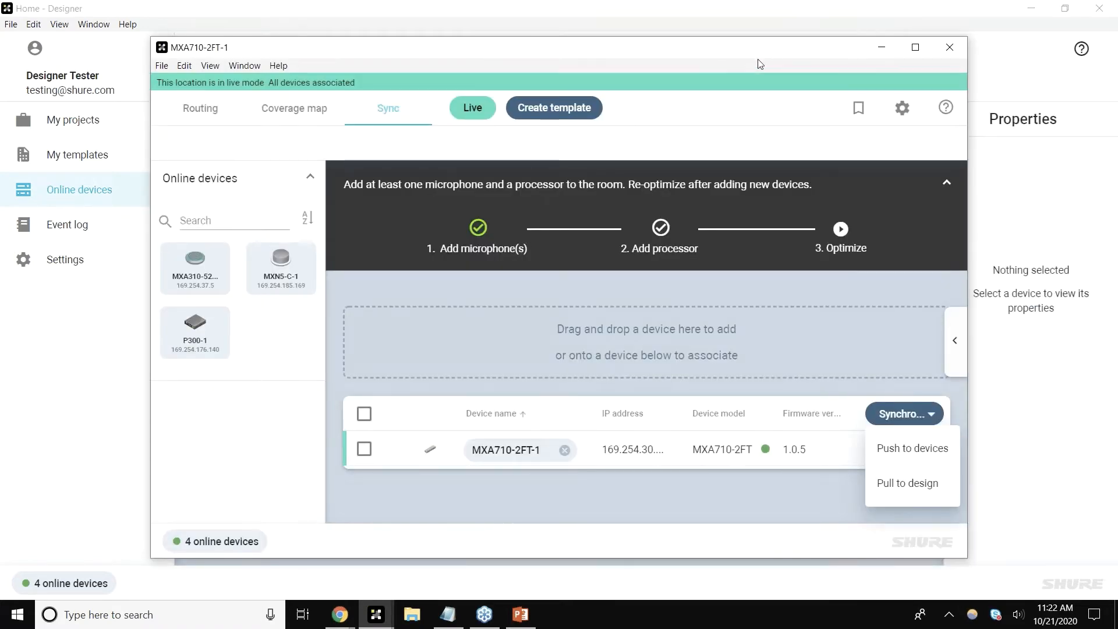
pyautogui.moveTo(758, 59); pyautogui.dragTo(766, 323)
pyautogui.click(923, 307)
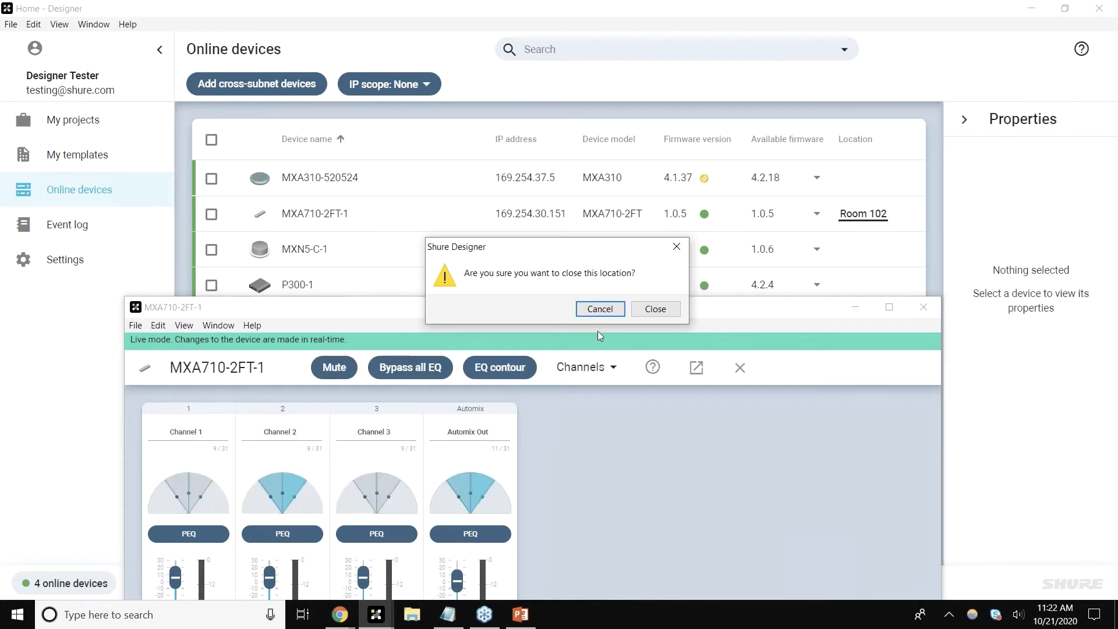
pyautogui.click(603, 312)
# Step: Maximize the MXA710-2FT-1 control window and open its presets list
pyautogui.moveTo(699, 319); pyautogui.dragTo(715, 160)
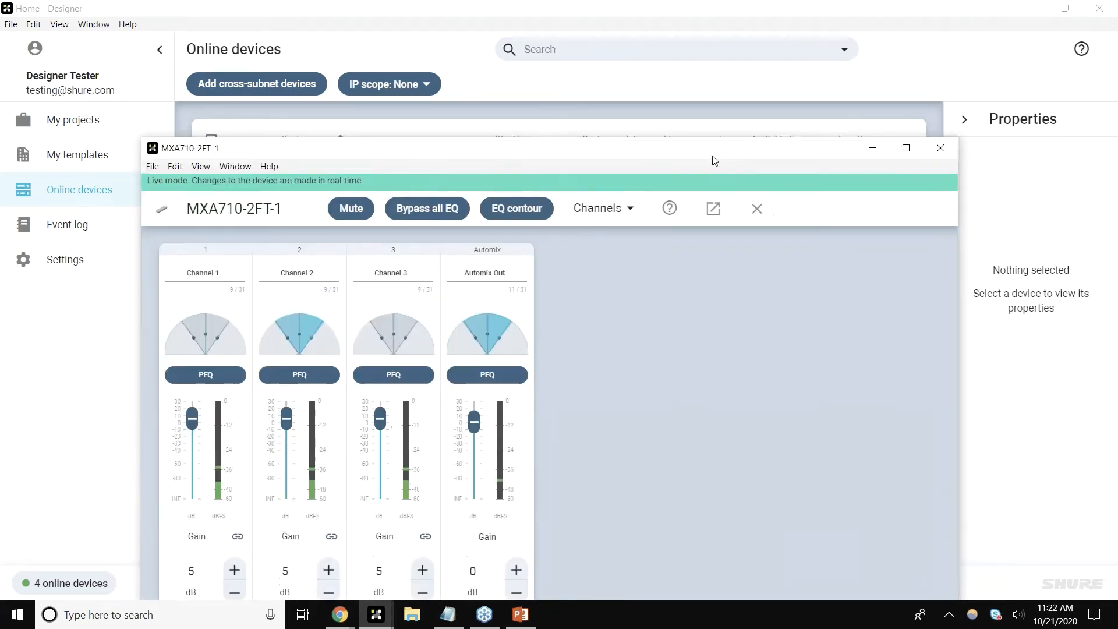
pyautogui.doubleClick(711, 157)
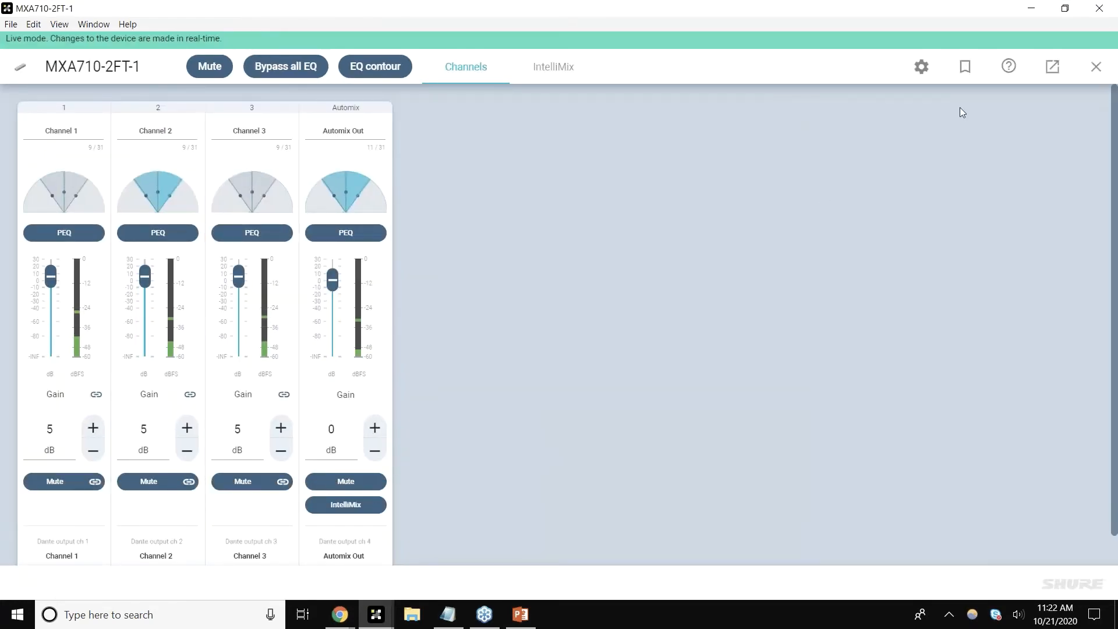
pyautogui.click(969, 72)
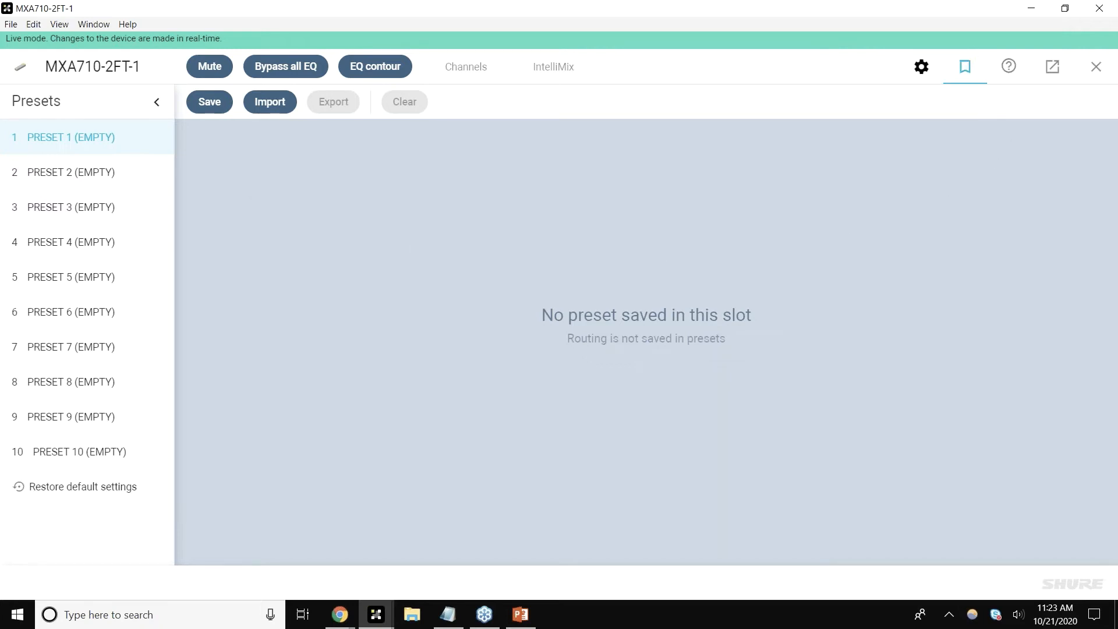
# Step: Restore and close the MXA710-2FT-1 control window, confirming the close
pyautogui.doubleClick(558, 14)
pyautogui.click(836, 123)
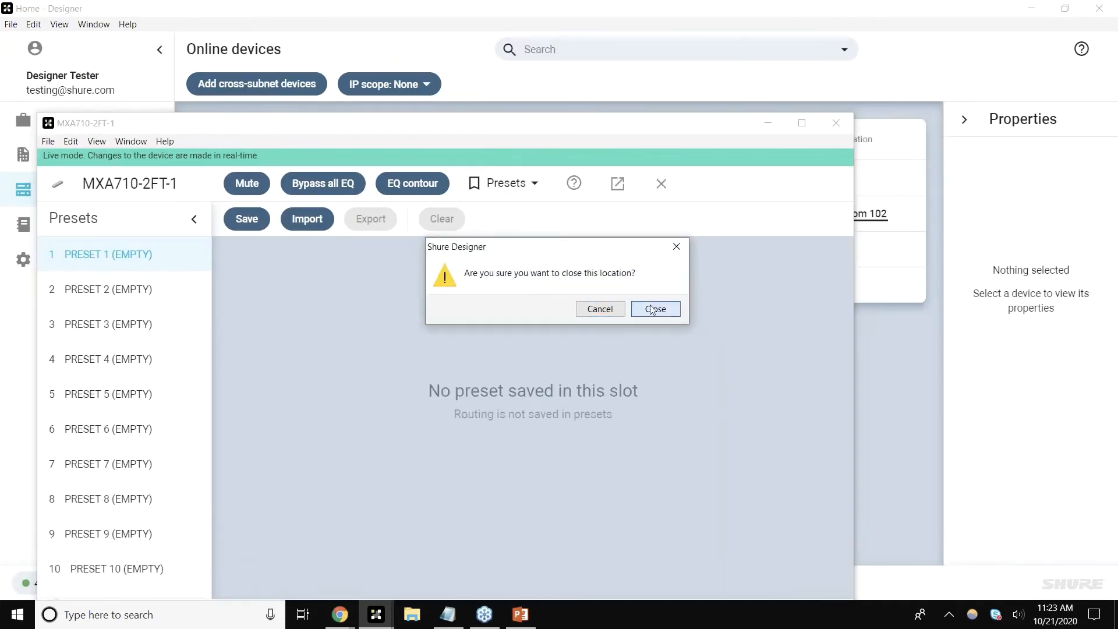
pyautogui.click(653, 310)
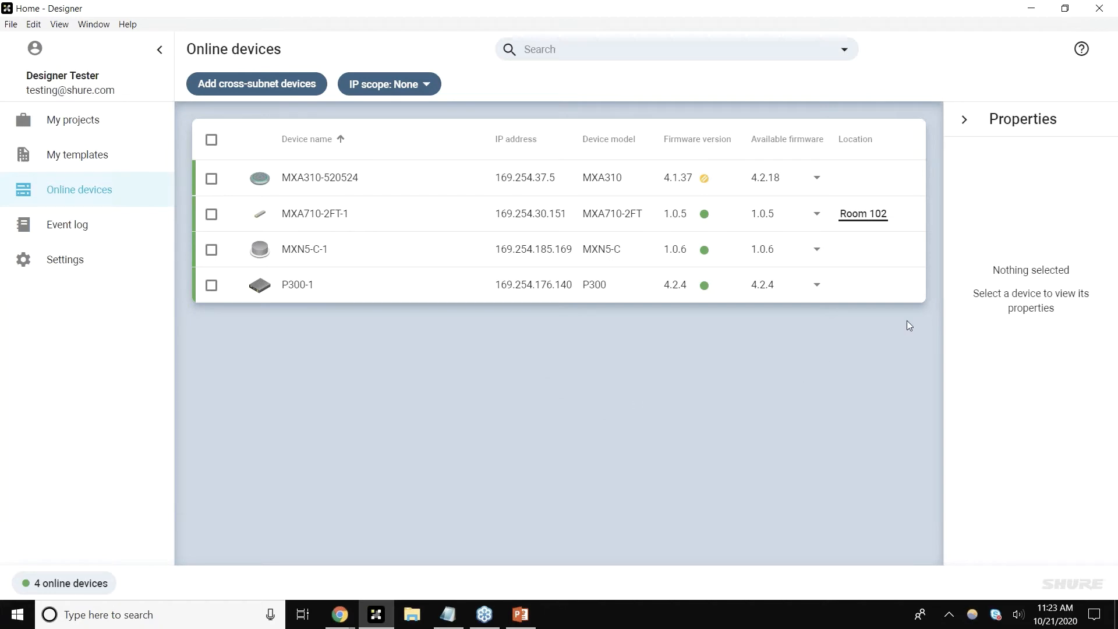
pyautogui.click(1097, 53)
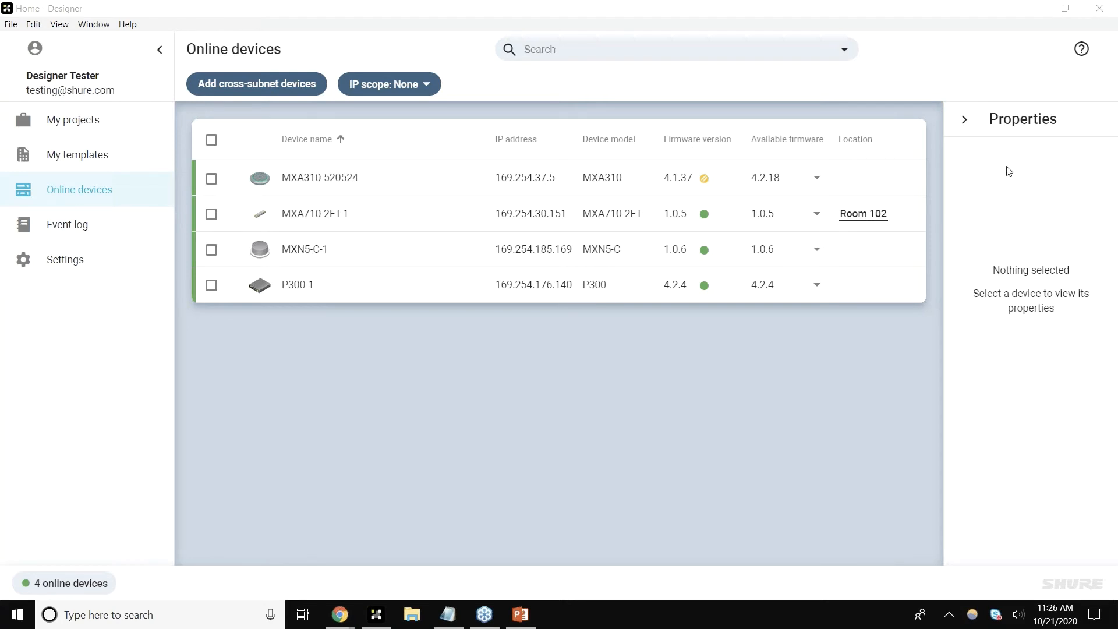
# Step: Open the Room 102 location from Shure Project in My projects
pyautogui.click(150, 103)
pyautogui.click(151, 107)
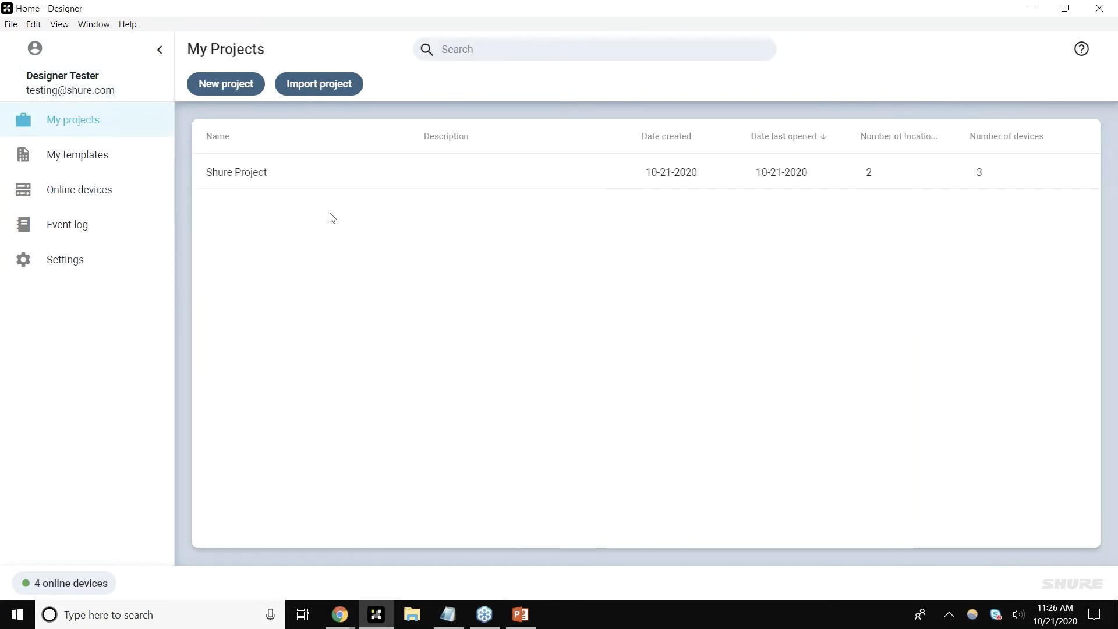
pyautogui.doubleClick(361, 175)
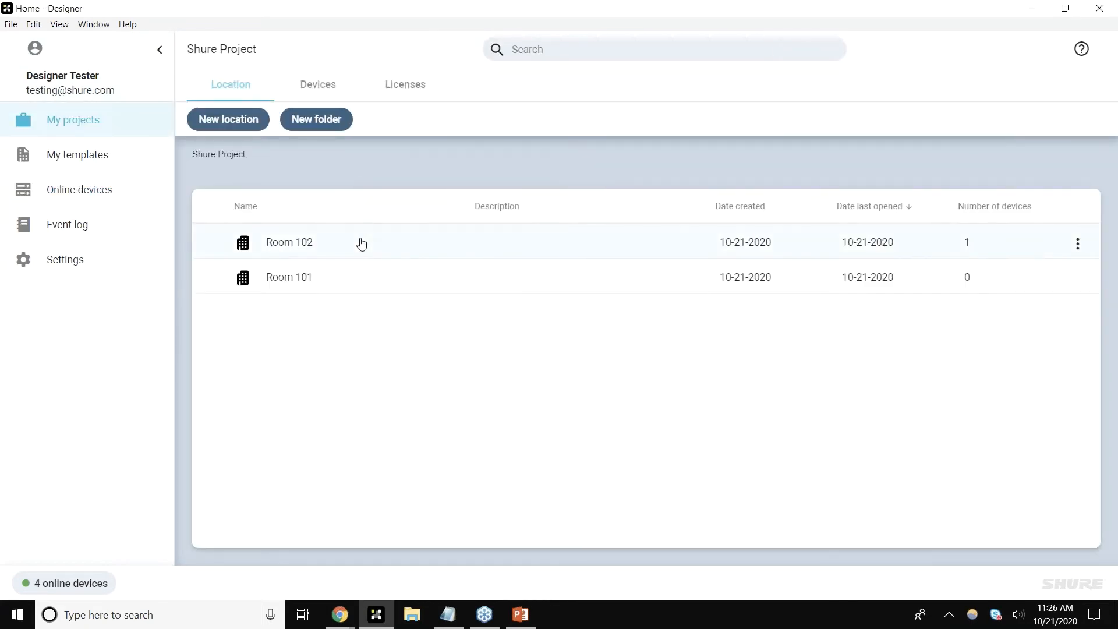
pyautogui.doubleClick(362, 242)
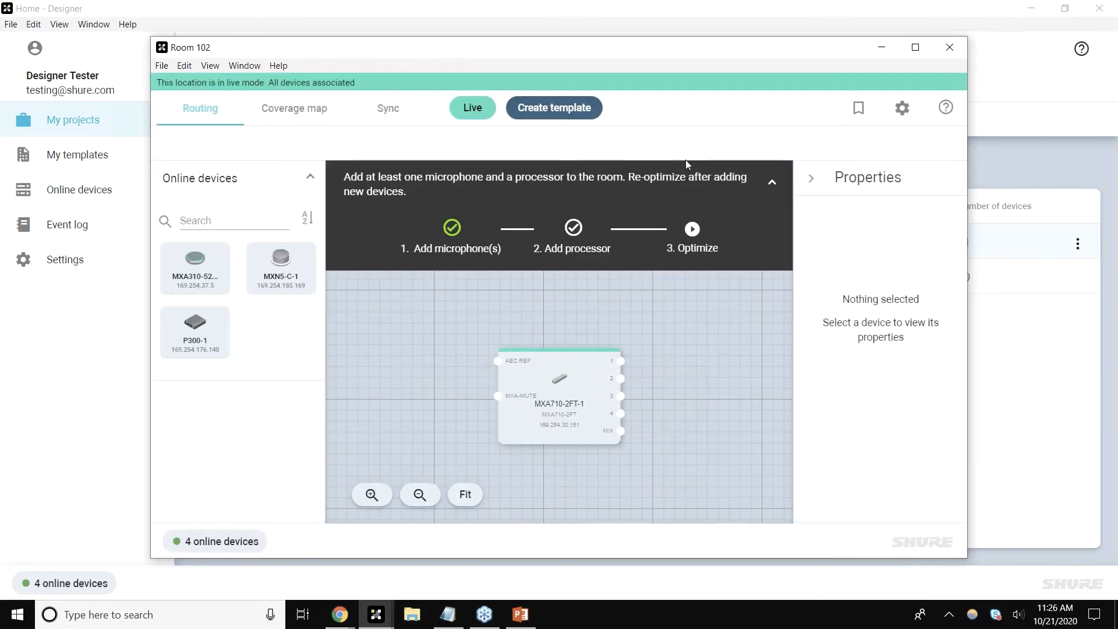
# Step: Add the P300-1 processor to the Room 102 routing canvas and rearrange the MXA710-2FT-1 and P300-1 blocks
pyautogui.moveTo(187, 355); pyautogui.dragTo(657, 389)
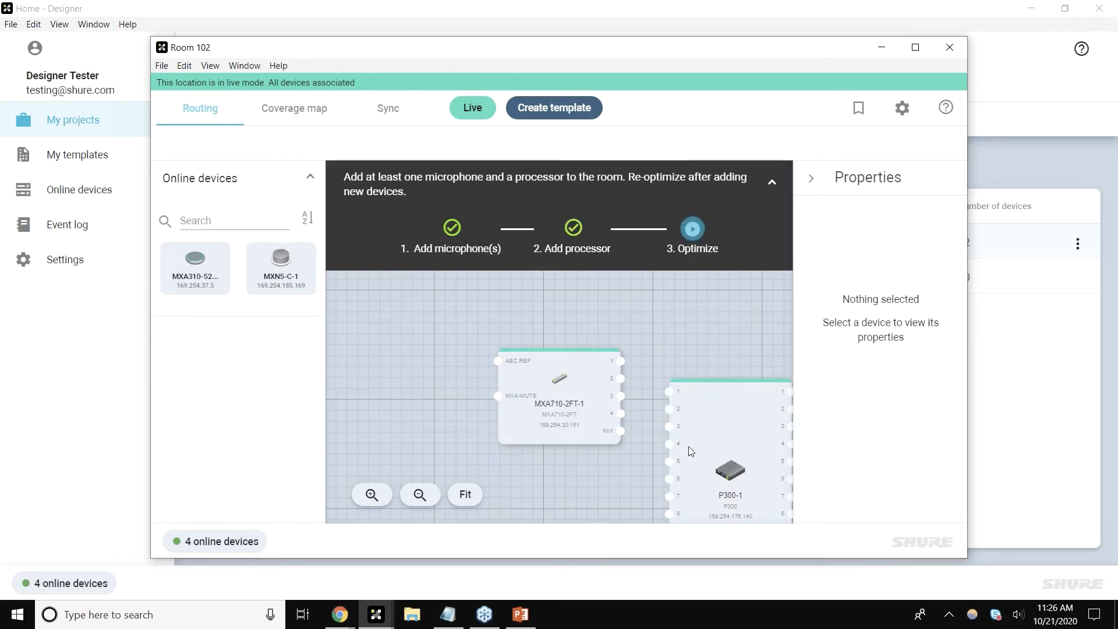
pyautogui.moveTo(559, 396); pyautogui.dragTo(456, 370)
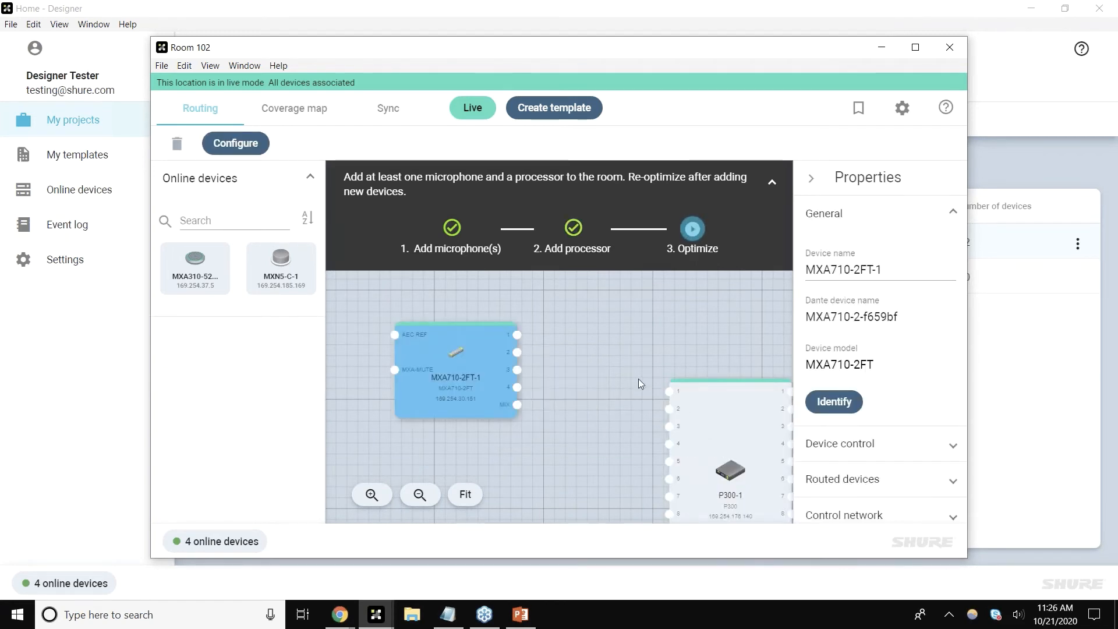
pyautogui.moveTo(715, 450); pyautogui.dragTo(656, 405)
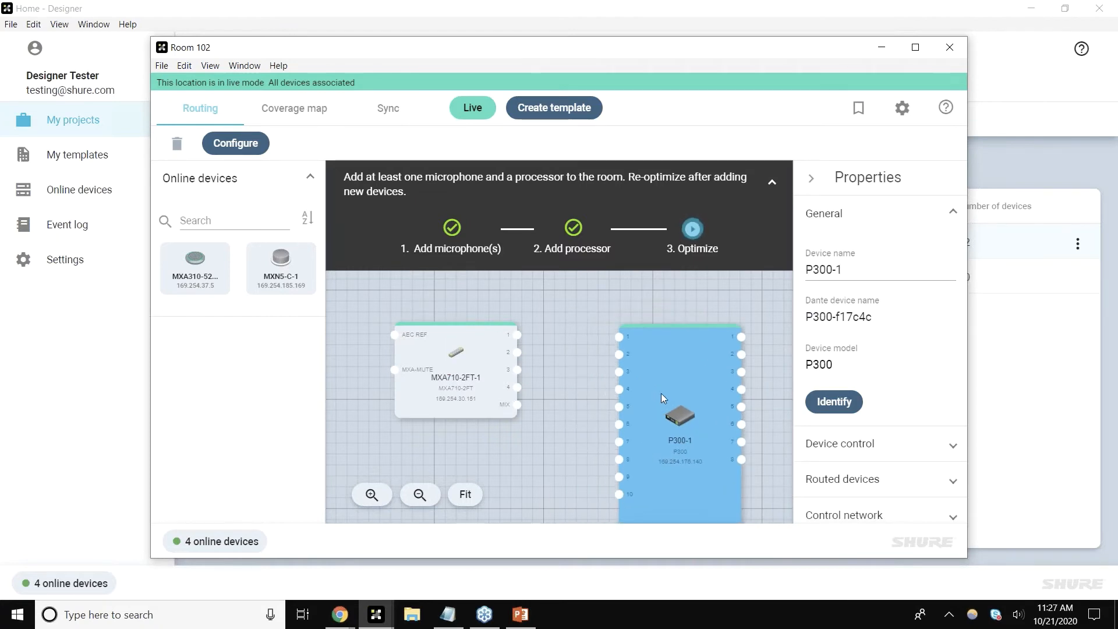
# Step: Maximize the Room 102 window and collapse the setup guide banner
pyautogui.doubleClick(739, 51)
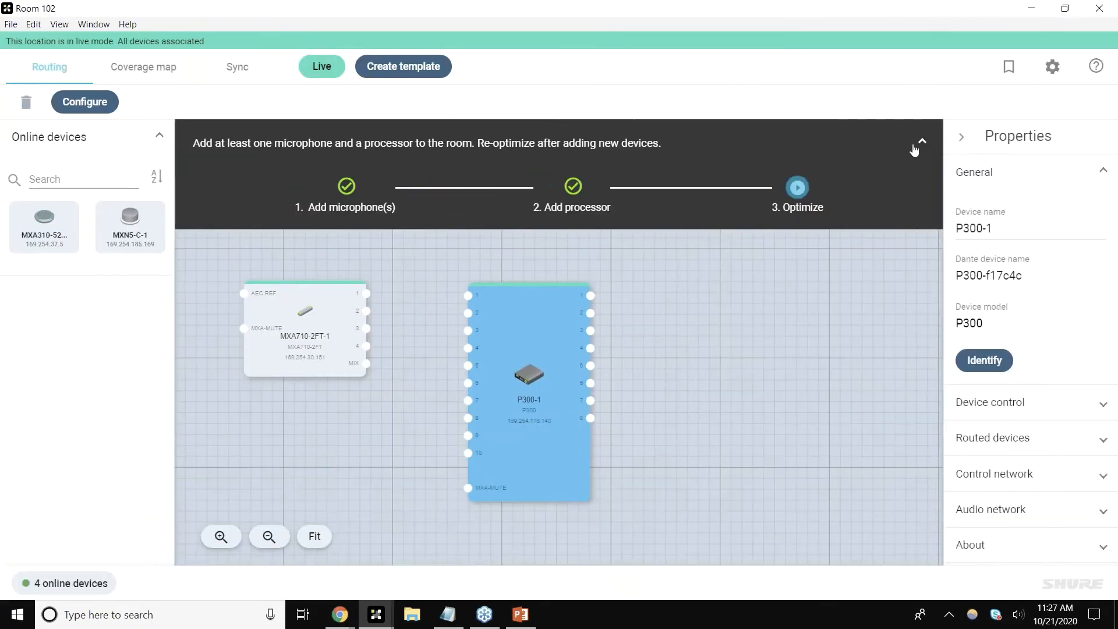
pyautogui.click(922, 140)
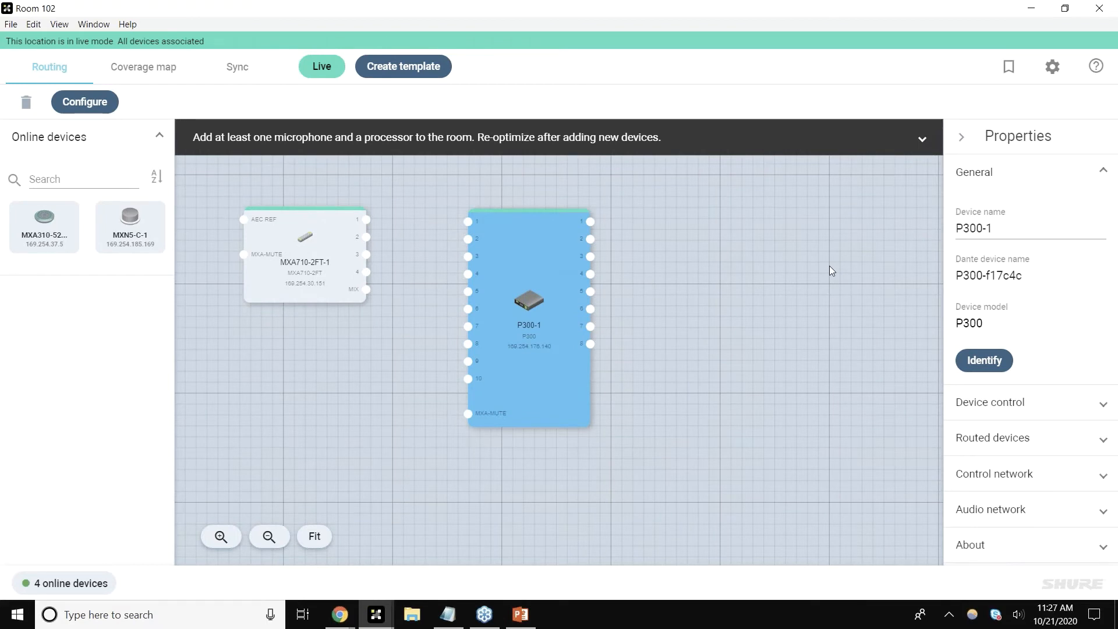
pyautogui.click(1095, 54)
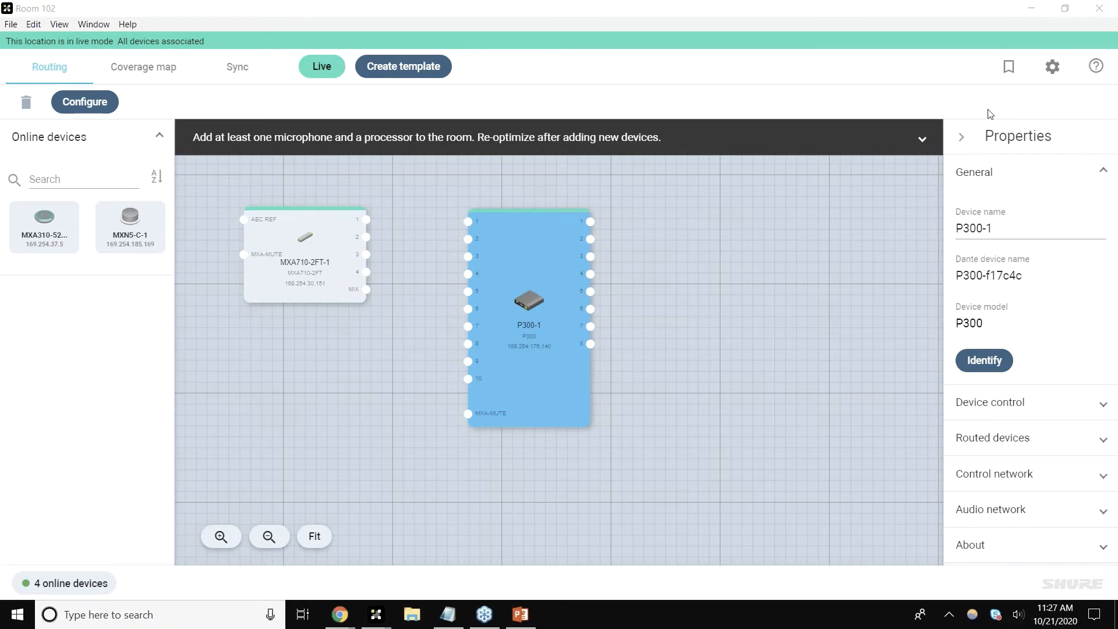
pyautogui.click(882, 187)
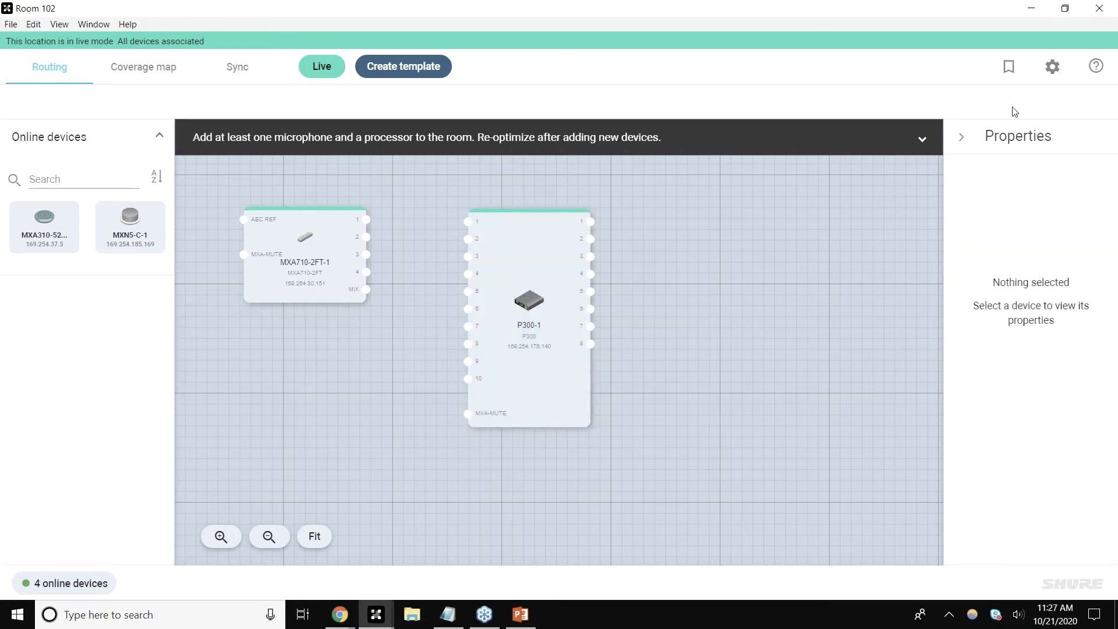
pyautogui.click(420, 71)
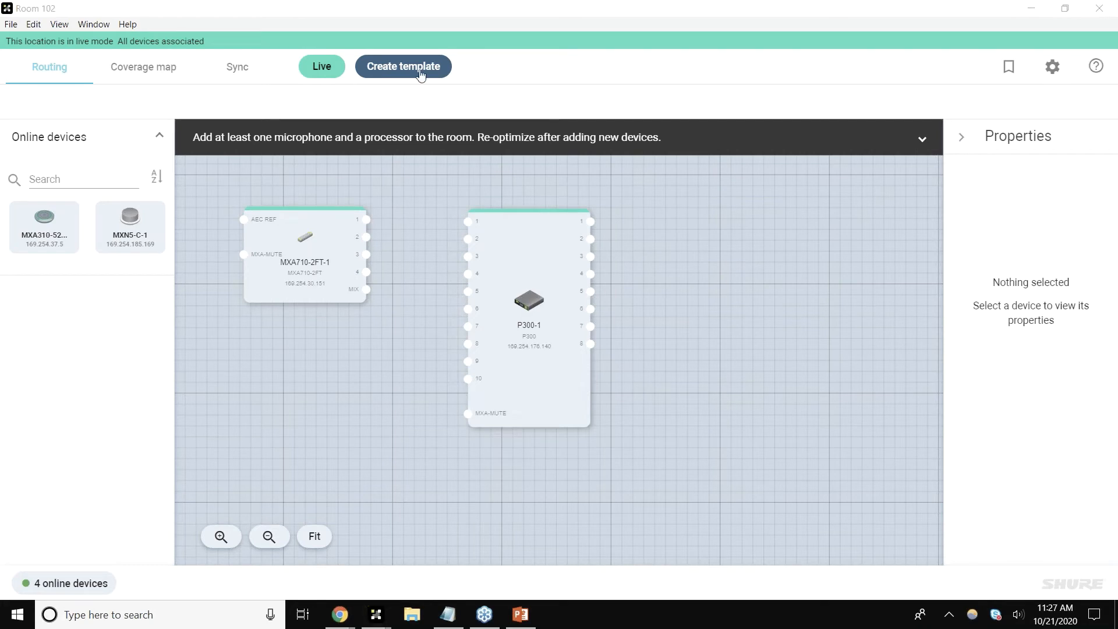
# Step: Open the Coverage map view and collapse its setup guide
pyautogui.click(171, 68)
pyautogui.click(180, 69)
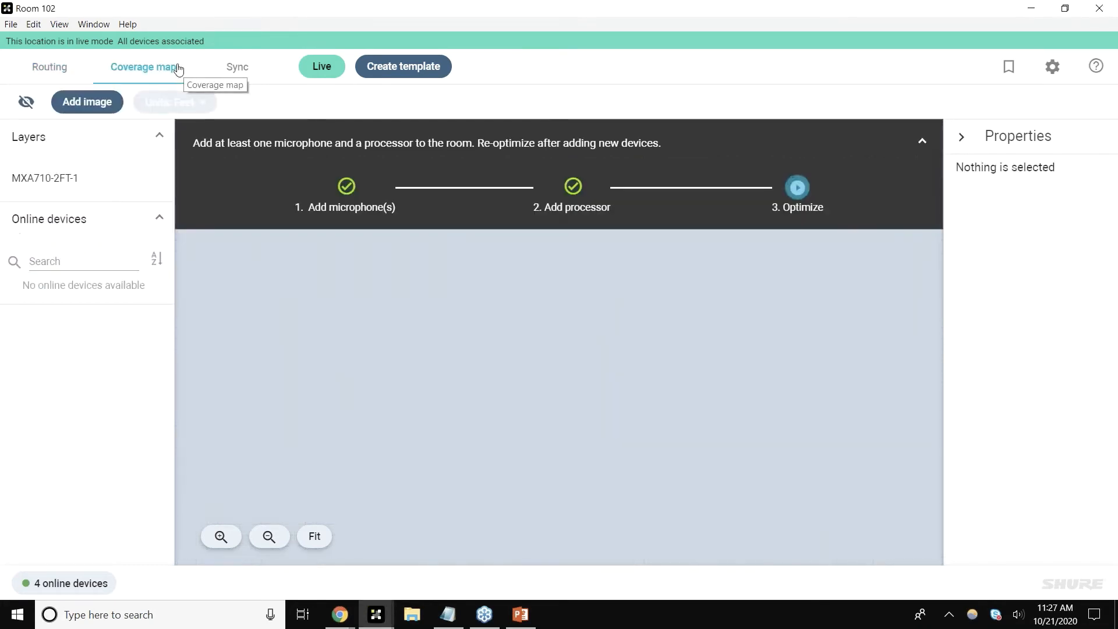
pyautogui.click(922, 141)
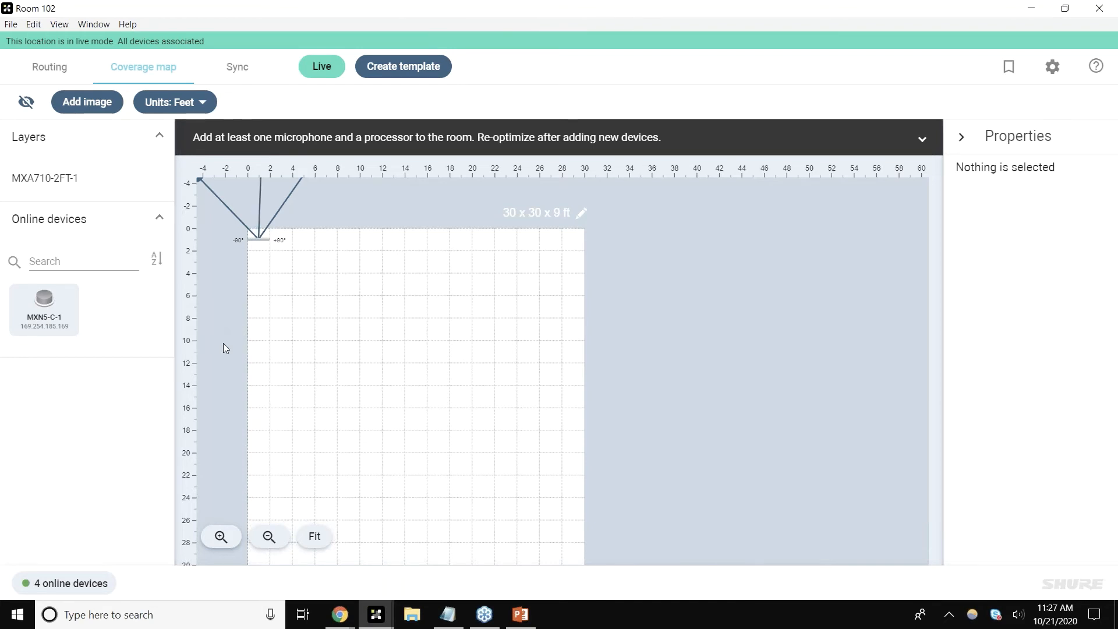
pyautogui.scroll(-1, 627, 332)
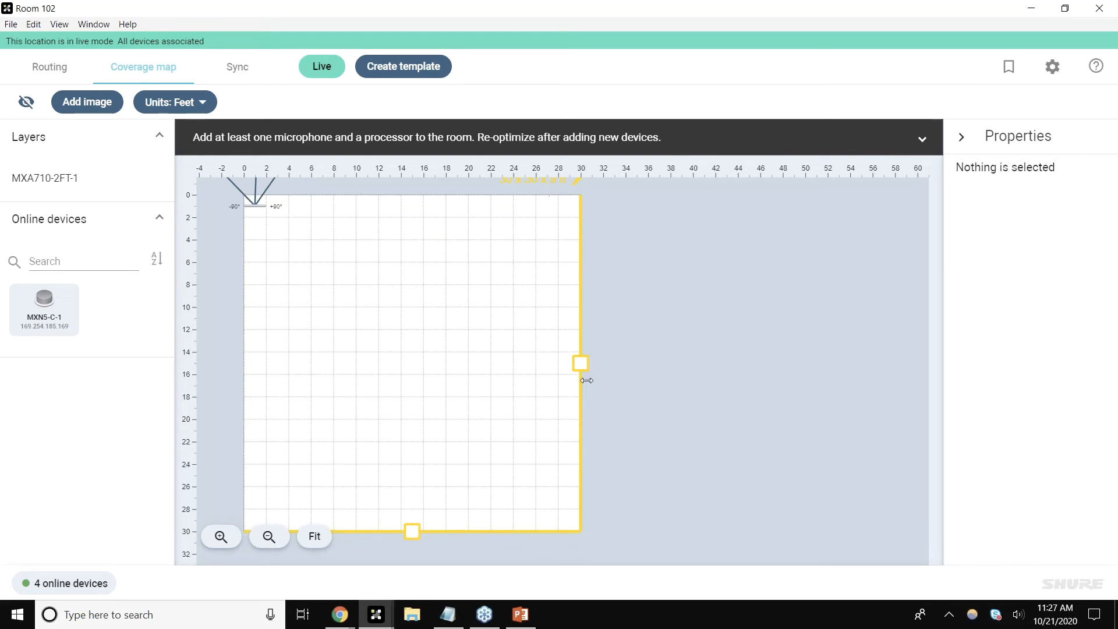
# Step: Resize the room workspace by dragging its edges to about 24.3 x 17.3 ft
pyautogui.moveTo(589, 364); pyautogui.dragTo(615, 362)
pyautogui.click(569, 185)
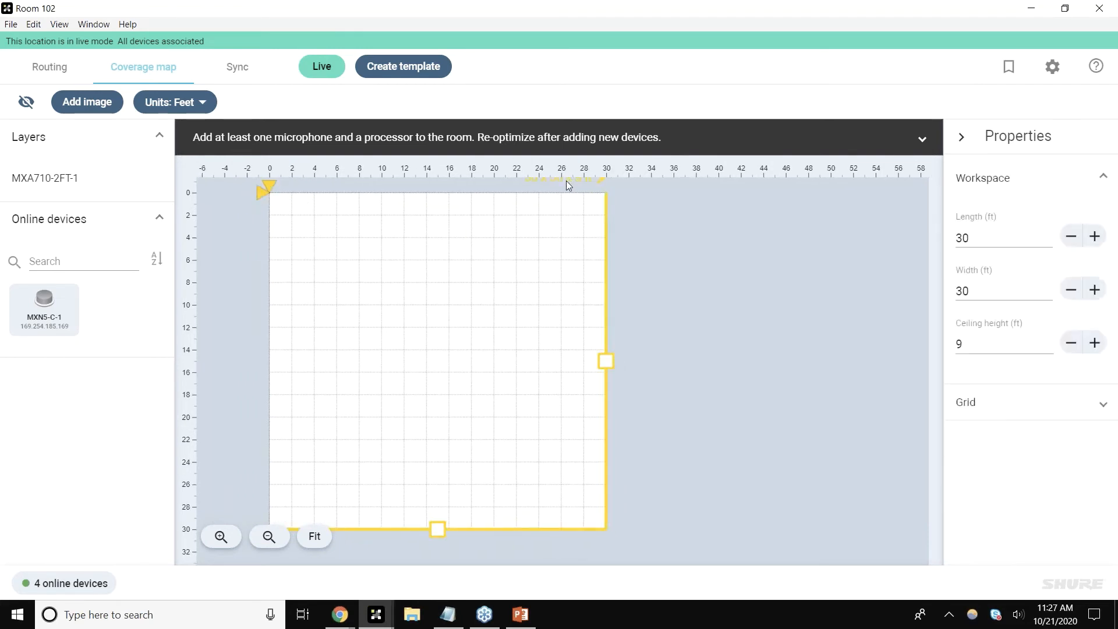
pyautogui.moveTo(437, 529); pyautogui.dragTo(463, 387)
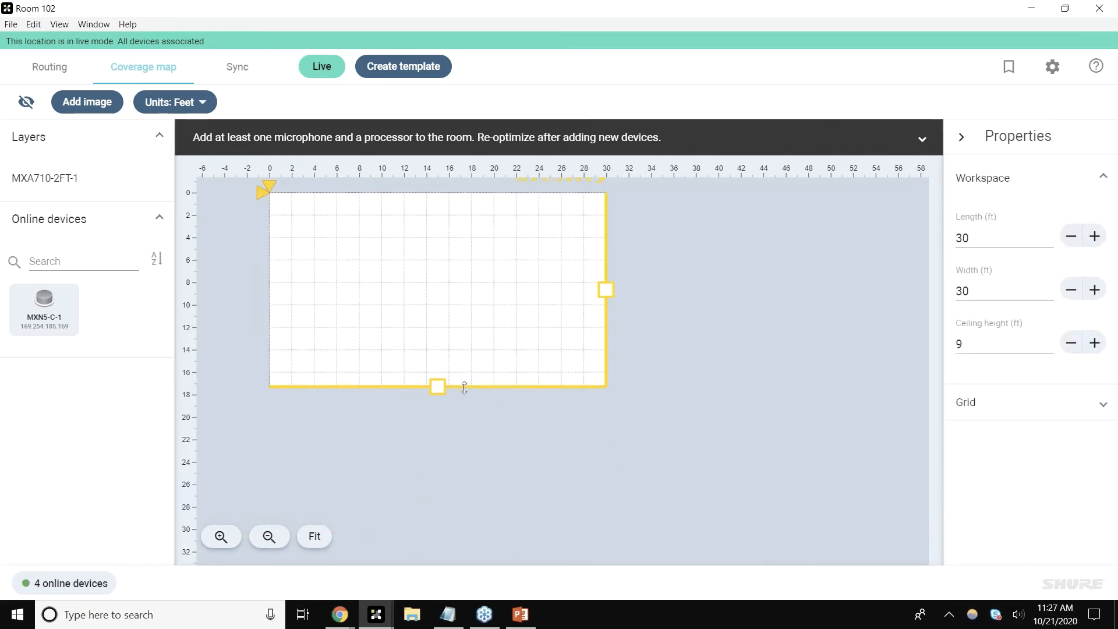
pyautogui.moveTo(606, 292)
pyautogui.mouseDown()
pyautogui.moveTo(669, 295)
pyautogui.moveTo(623, 304)
pyautogui.mouseUp()
pyautogui.click(603, 322)
pyautogui.scroll(1, 624, 345)
pyautogui.moveTo(659, 414); pyautogui.dragTo(697, 417)
# Step: Move the MXA710-2FT-1 block slightly left in the routing view
pyautogui.click(319, 285)
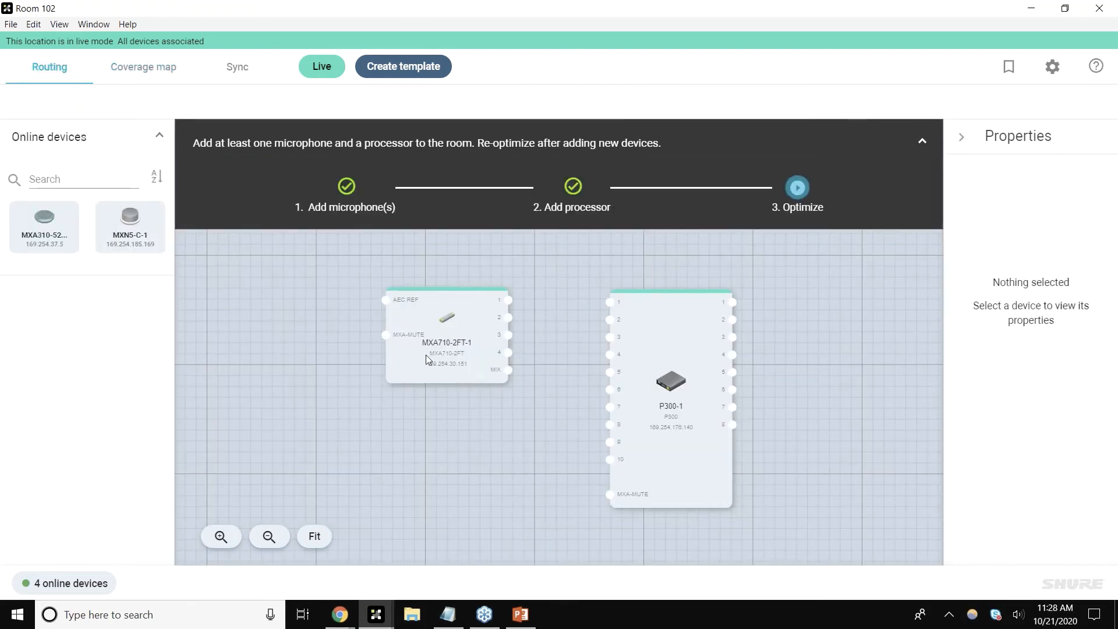
pyautogui.moveTo(448, 363); pyautogui.dragTo(416, 361)
pyautogui.click(510, 420)
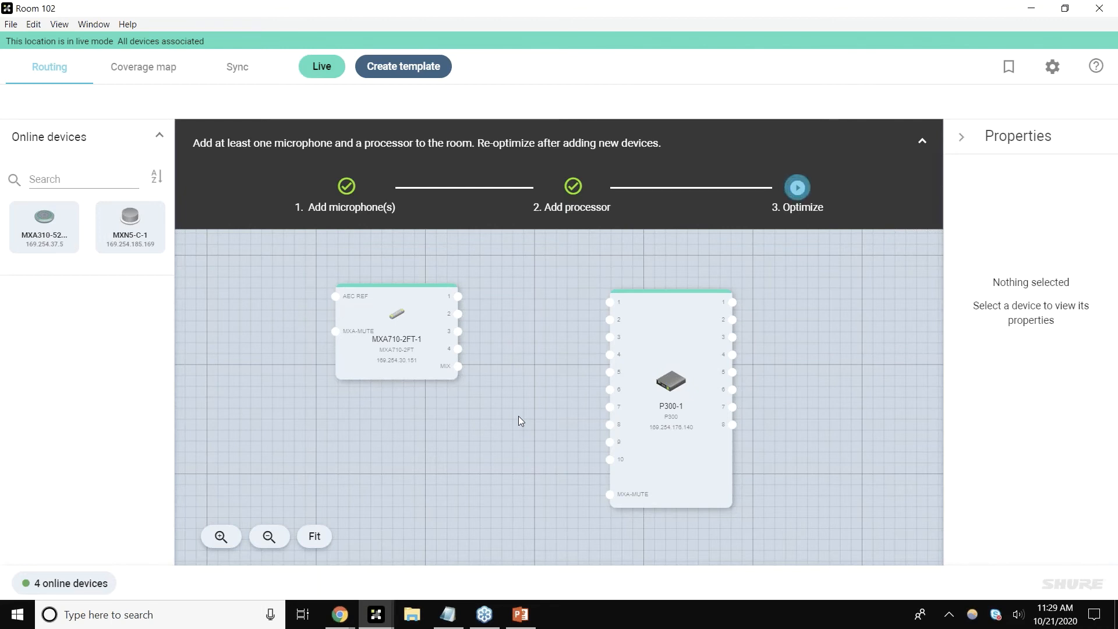
# Step: Place the MXA710-2FT-1 at the bottom centre of the room on the coverage map
pyautogui.click(164, 81)
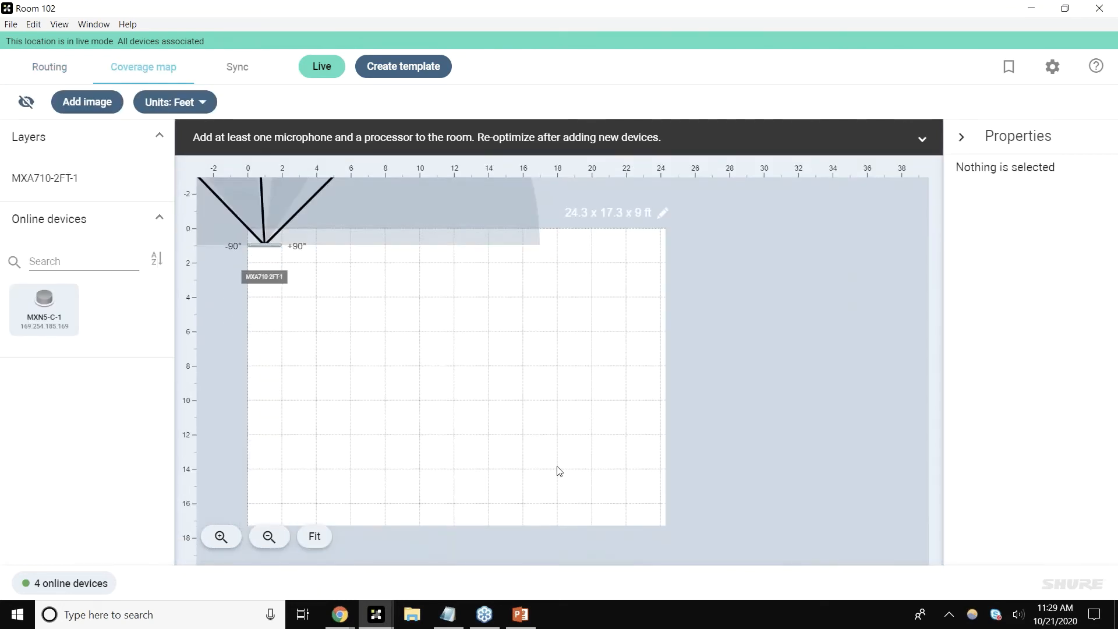
pyautogui.moveTo(558, 467); pyautogui.dragTo(590, 496)
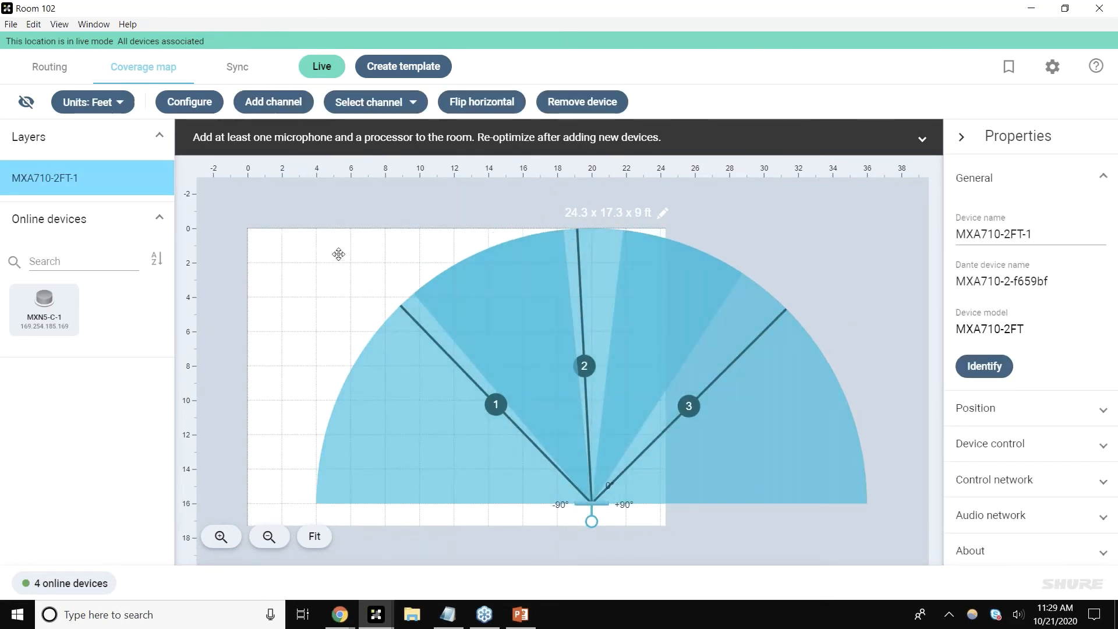
# Step: Add the MXN5-C-1 to the coverage map near the room's upper-left corner and shift the MXA710-2FT-1 slightly right
pyautogui.moveTo(339, 254); pyautogui.dragTo(337, 253)
pyautogui.scroll(-2, 350, 299)
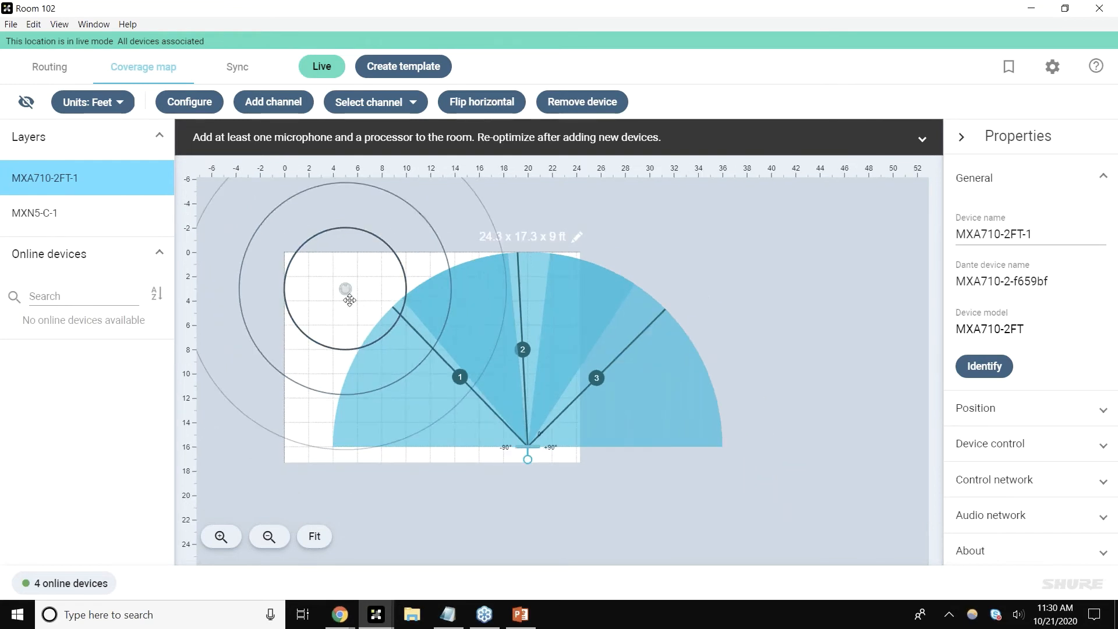
pyautogui.moveTo(349, 300); pyautogui.dragTo(284, 335)
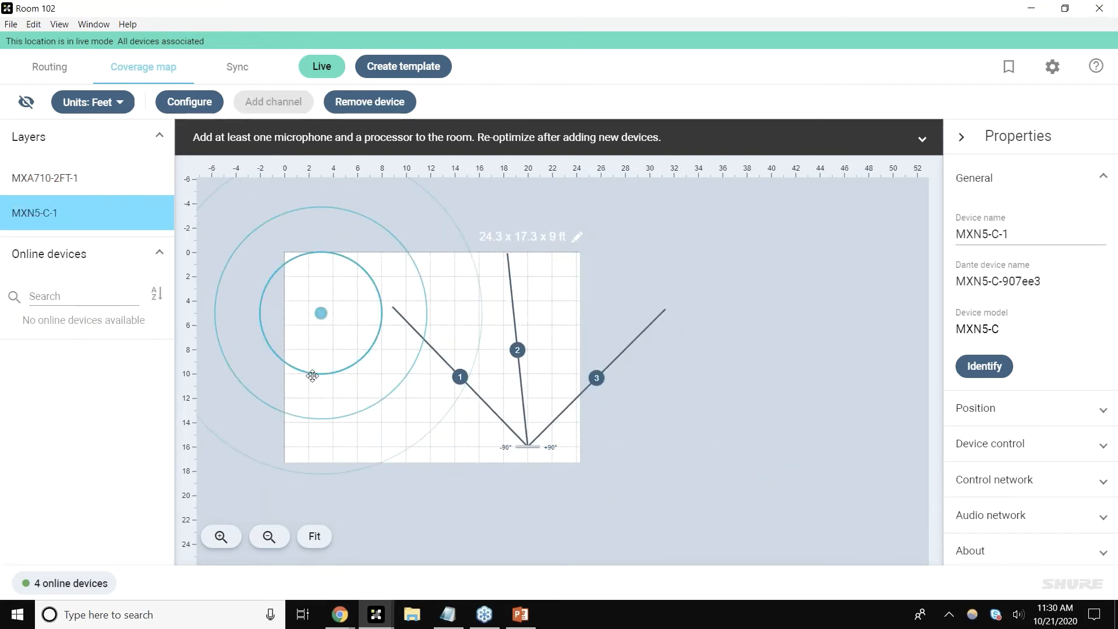
pyautogui.moveTo(323, 320); pyautogui.dragTo(324, 272)
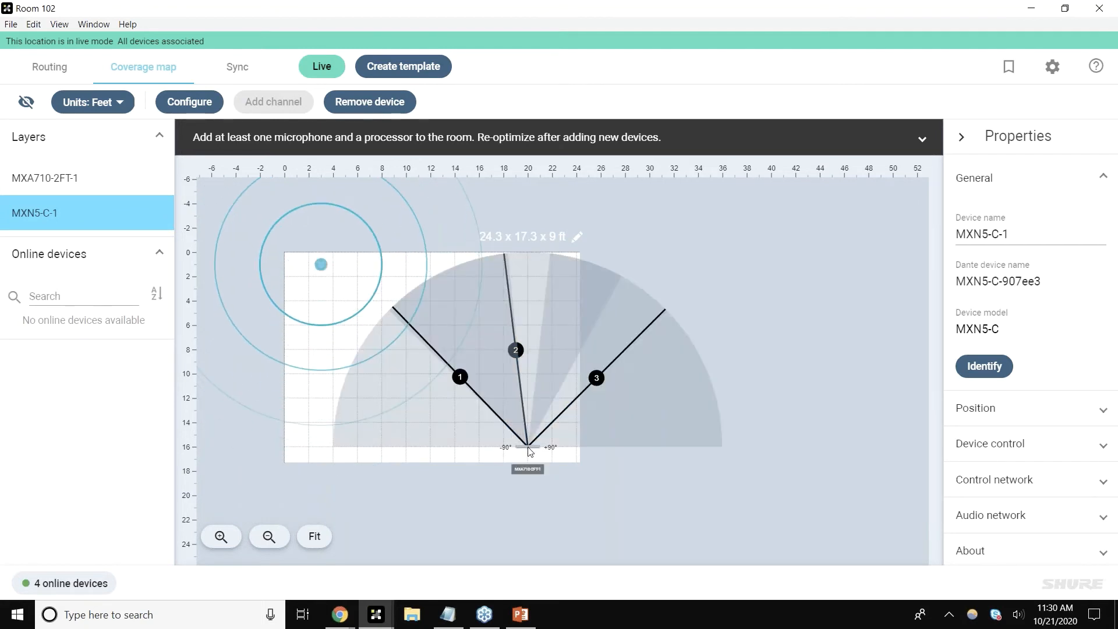
pyautogui.click(530, 449)
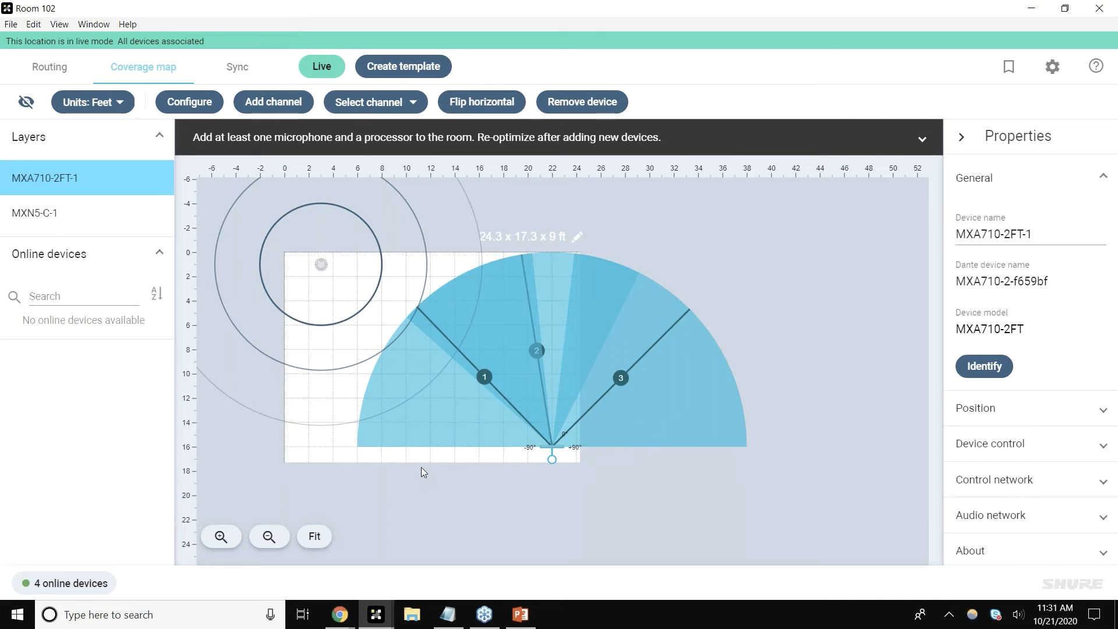
# Step: In the routing view, separate the overlapping MXN5-C-1 and P300-1 blocks, placing MXN5-C-1 to the right
pyautogui.click(47, 73)
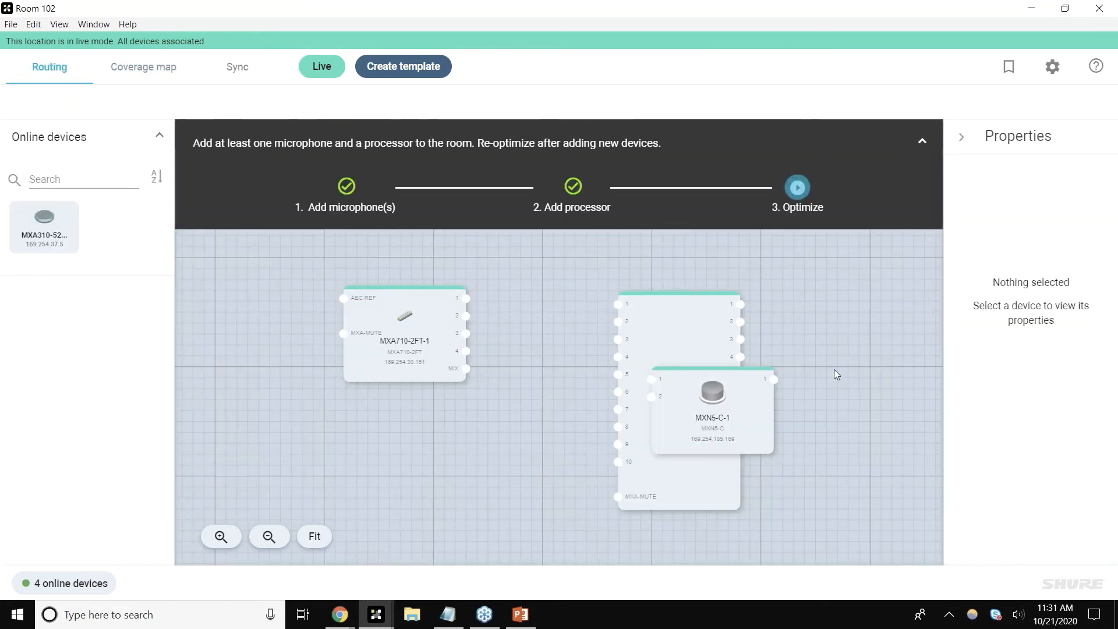
pyautogui.moveTo(716, 416); pyautogui.dragTo(844, 353)
pyautogui.moveTo(679, 396); pyautogui.dragTo(606, 379)
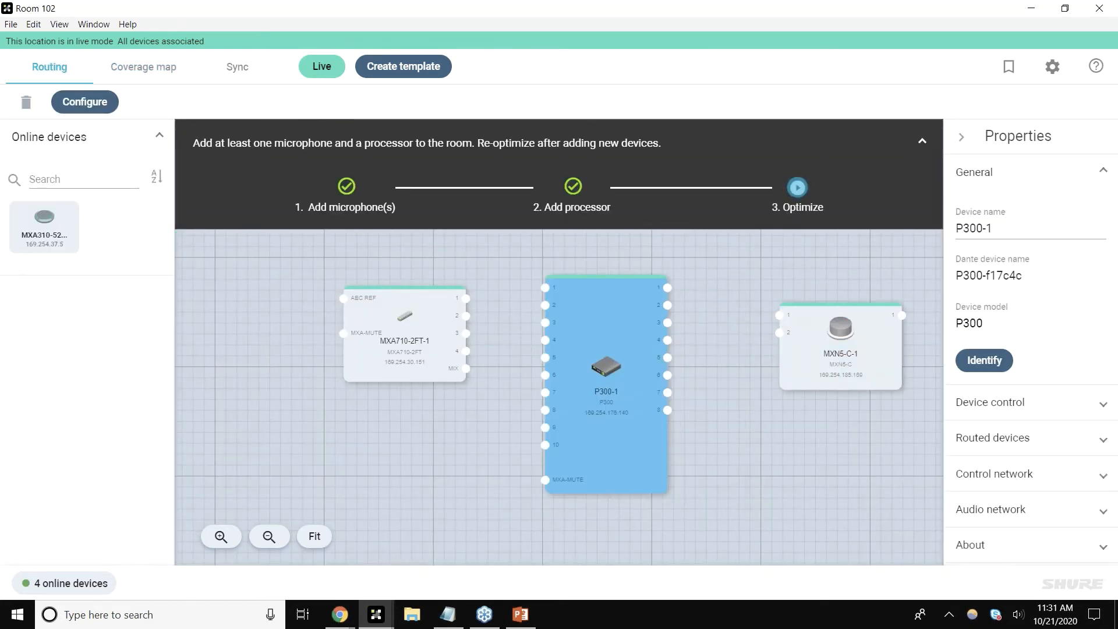
pyautogui.moveTo(826, 359); pyautogui.dragTo(794, 334)
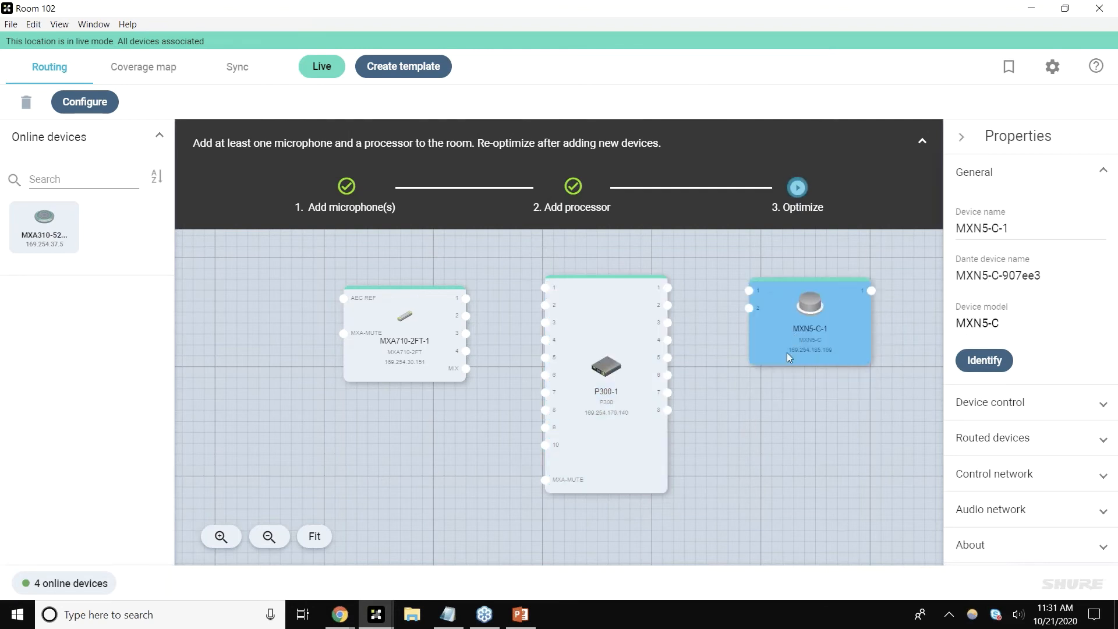
pyautogui.click(770, 386)
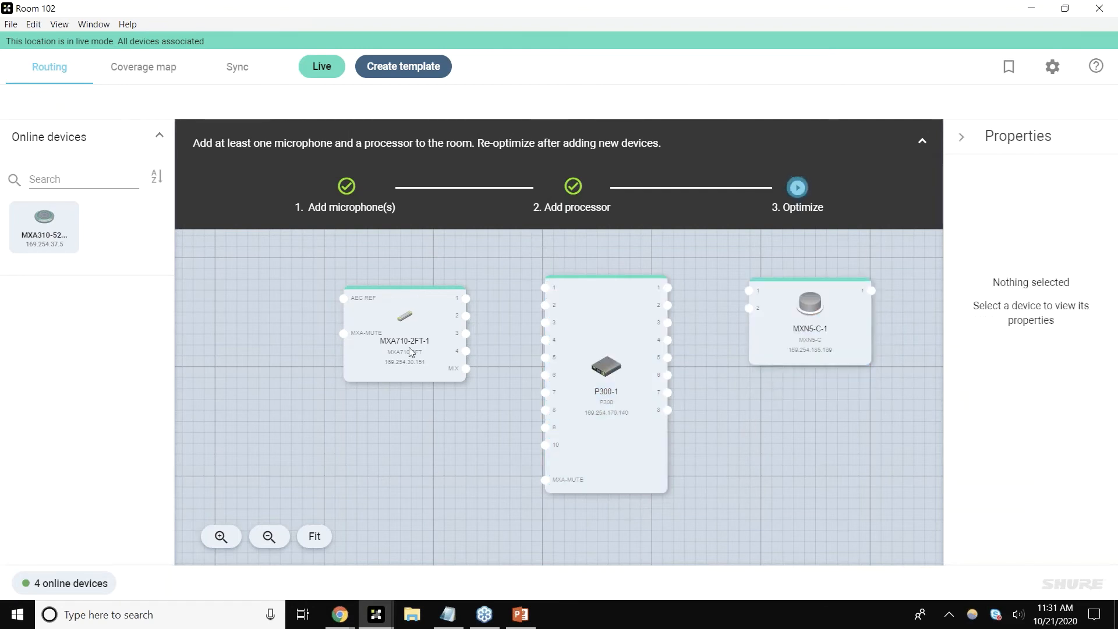
# Step: Connect MXA710-2FT-1 channel 1 output to P300-1 input 1
pyautogui.moveTo(393, 333); pyautogui.dragTo(395, 336)
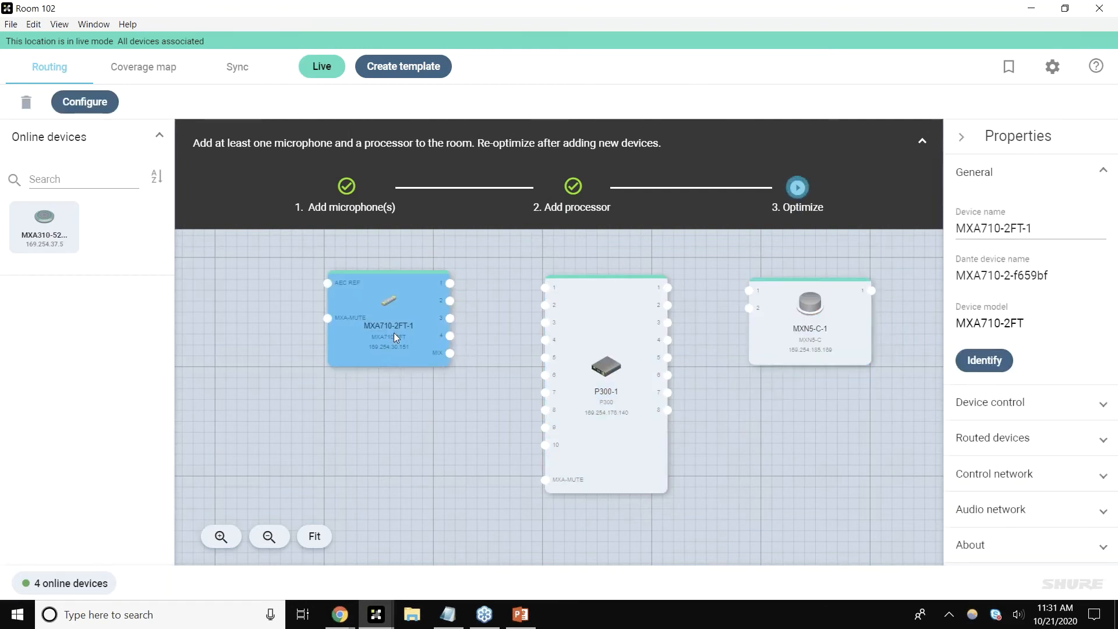
pyautogui.click(410, 400)
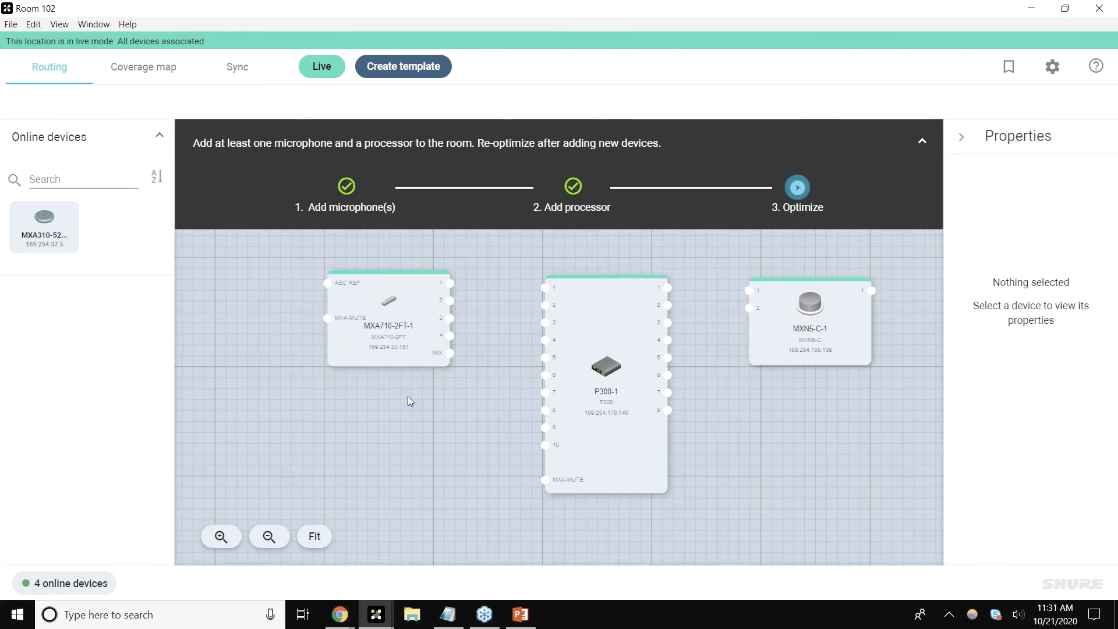
pyautogui.click(587, 395)
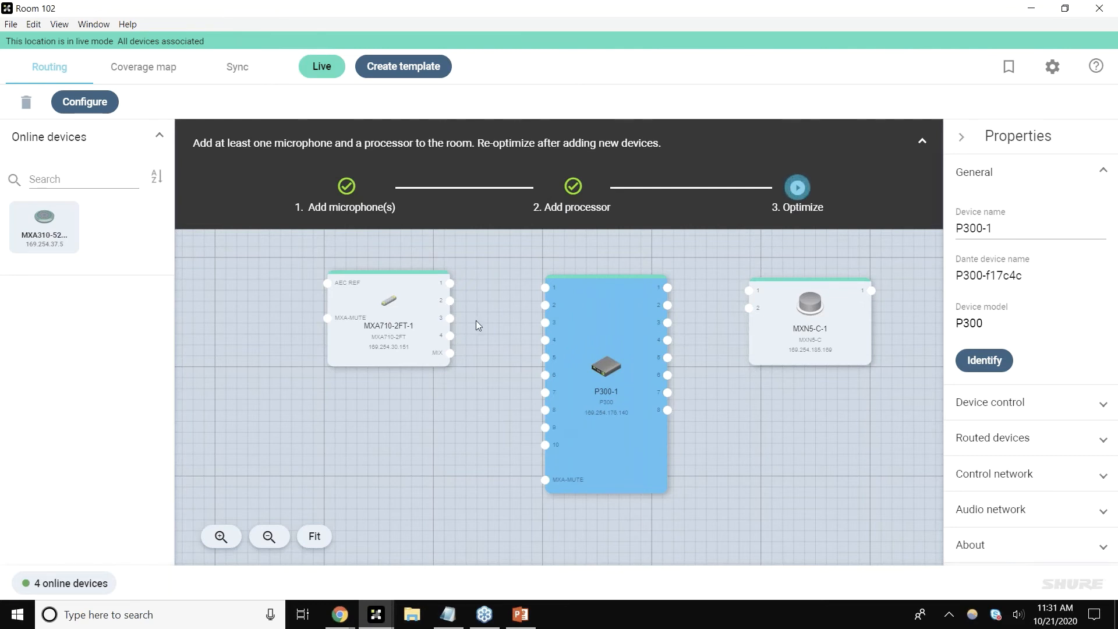
pyautogui.click(450, 283)
pyautogui.click(545, 288)
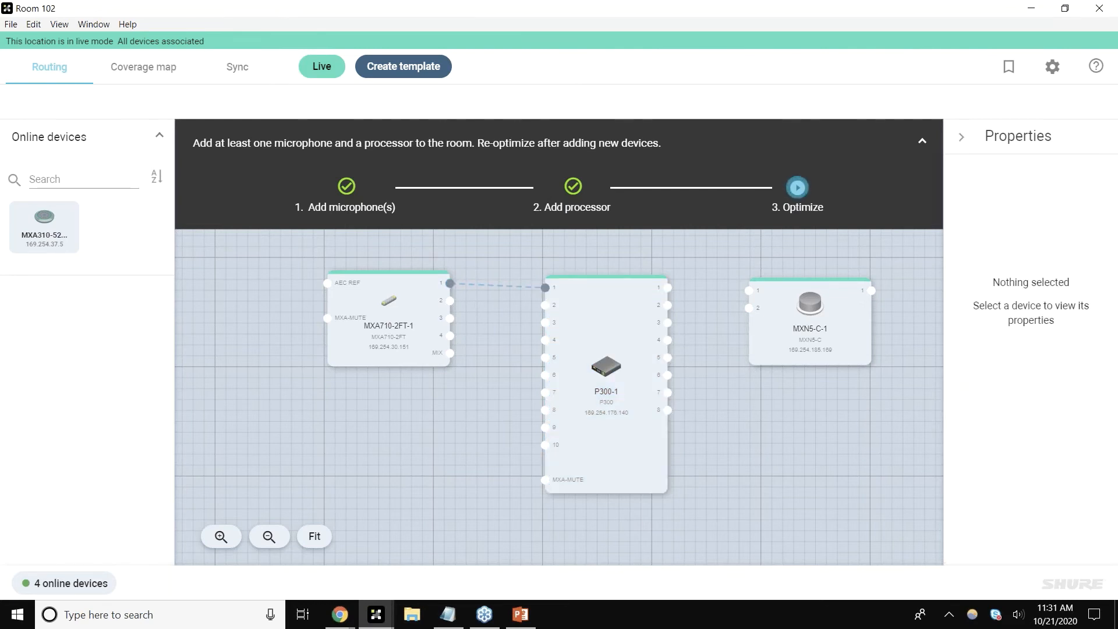
# Step: Inspect the MXA710-2FT-1 to P300-1 route's details and delete the route
pyautogui.click(545, 287)
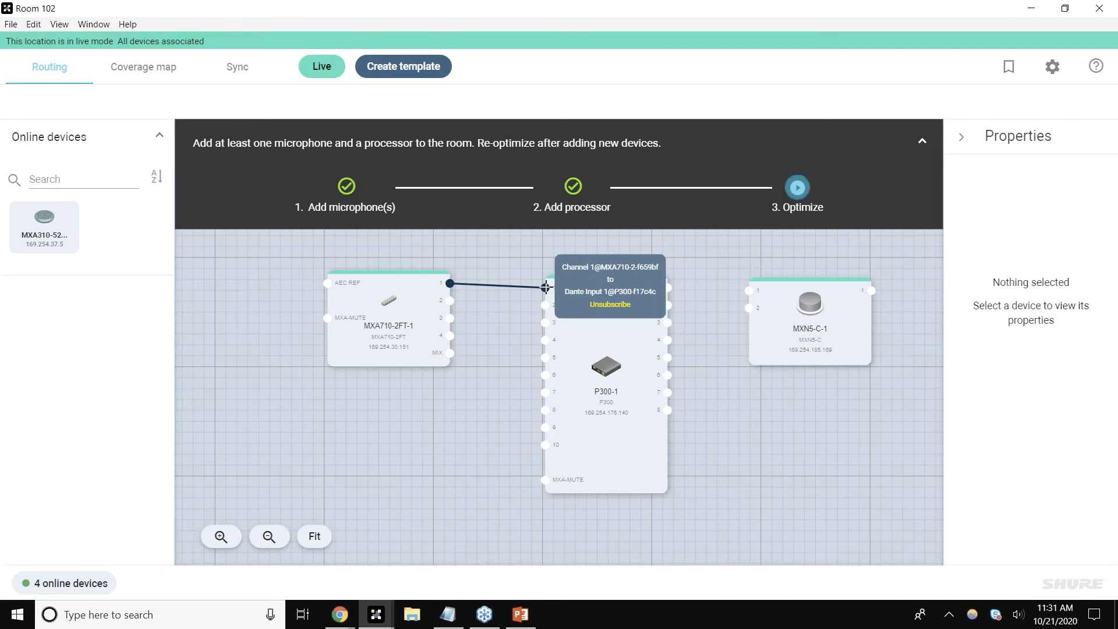
pyautogui.click(507, 358)
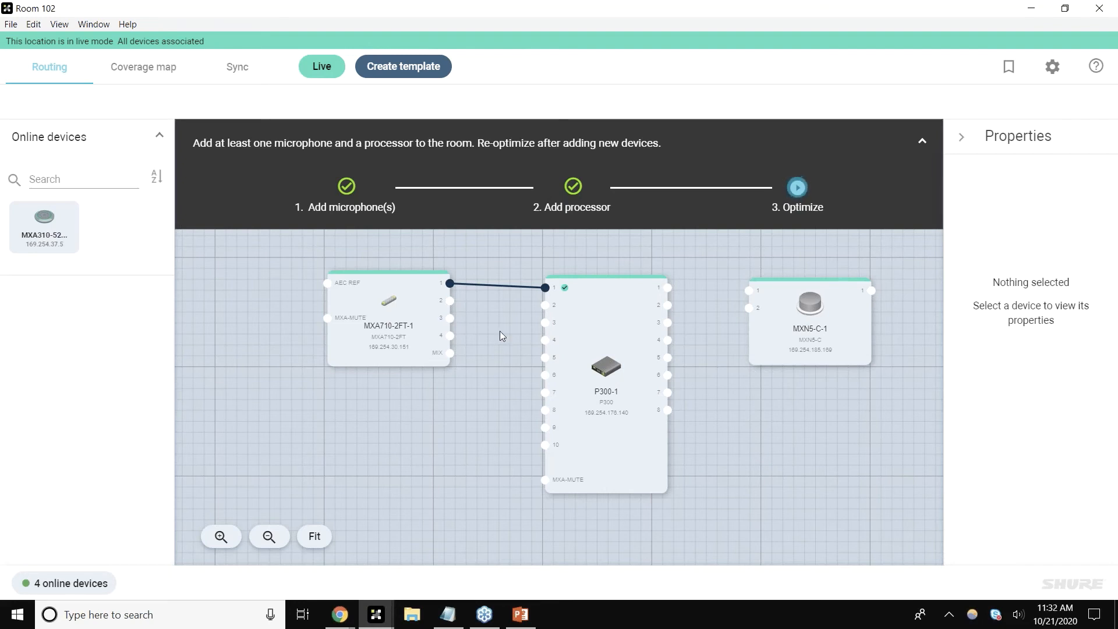
pyautogui.click(516, 286)
pyautogui.press('Delete')
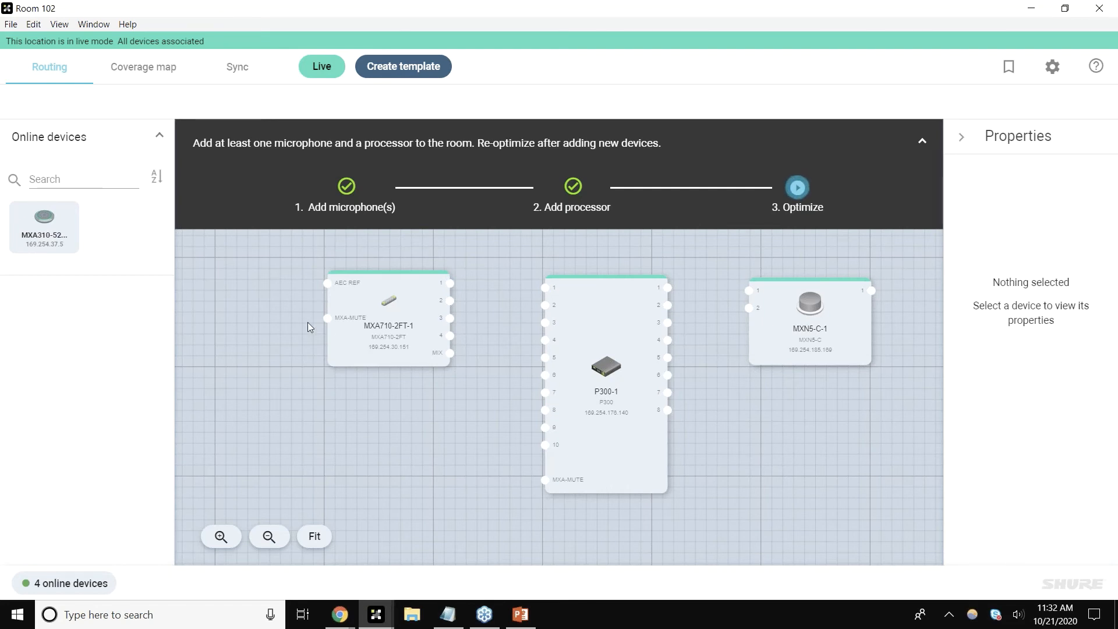
# Step: Move the MXA710-2FT-1 block further left in the routing view
pyautogui.moveTo(394, 320); pyautogui.dragTo(309, 328)
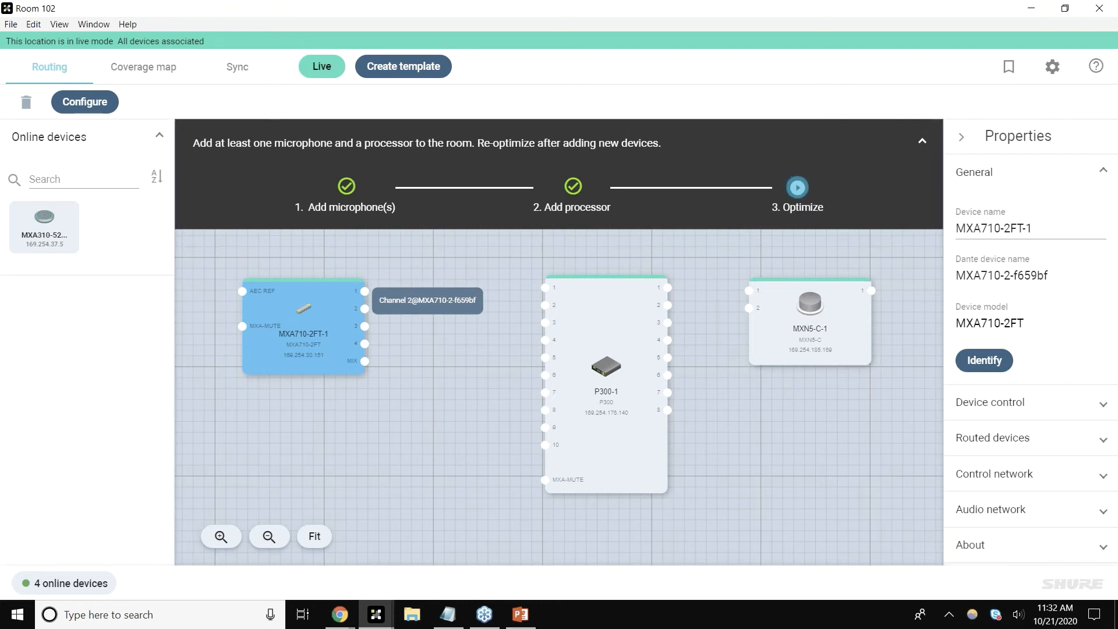
# Step: Move the MXA710-2FT-1 block right in the routing view and start room optimization, cancelling it
pyautogui.moveTo(361, 325); pyautogui.dragTo(449, 312)
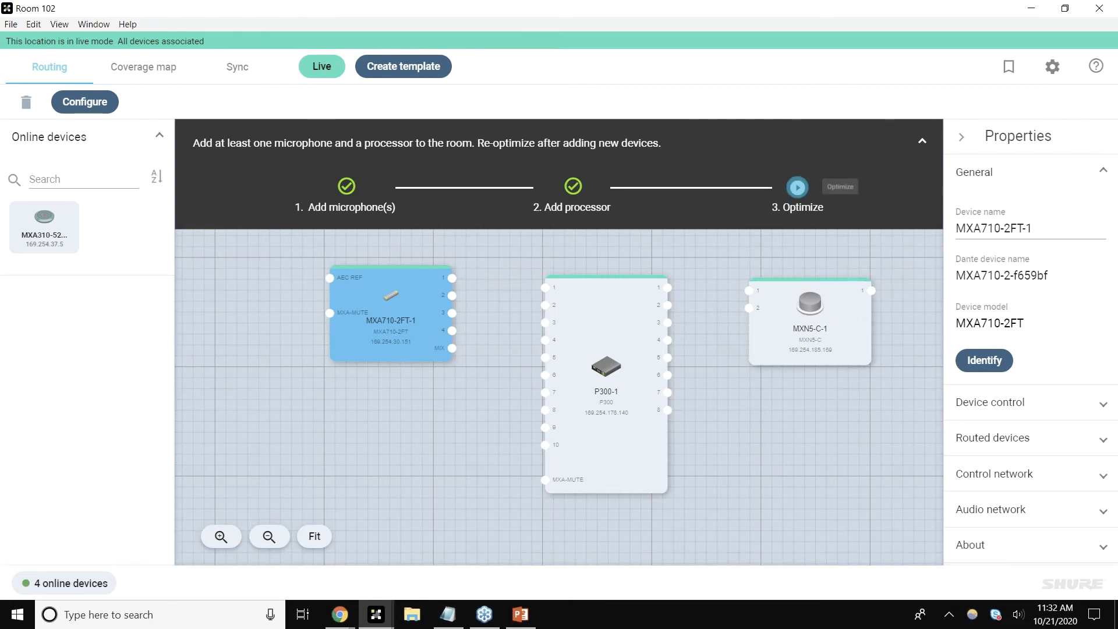
pyautogui.click(798, 187)
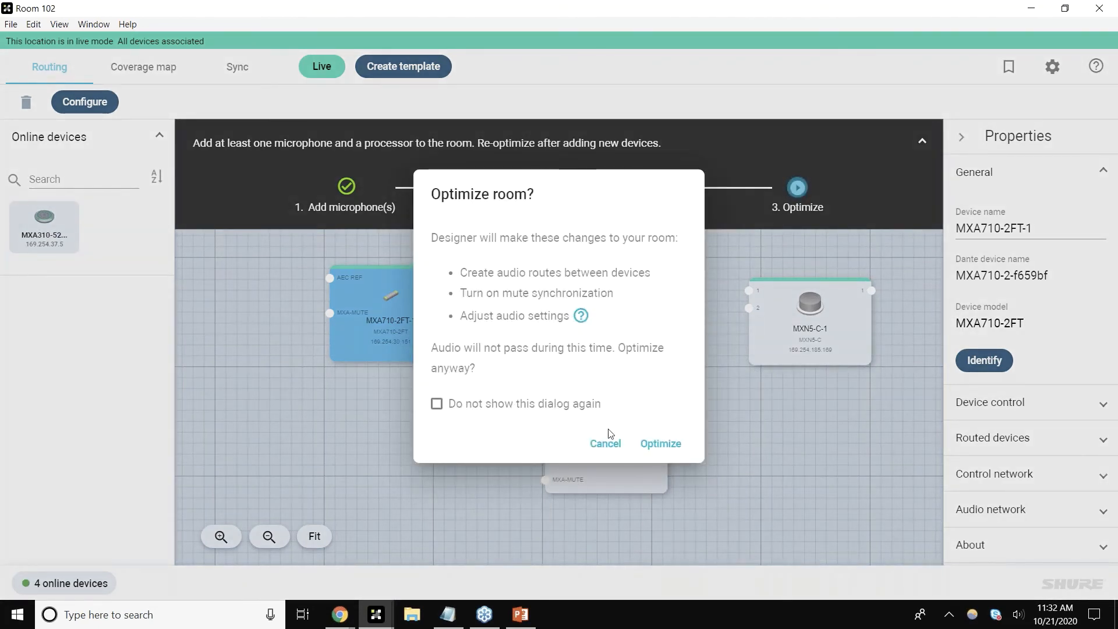
pyautogui.click(606, 446)
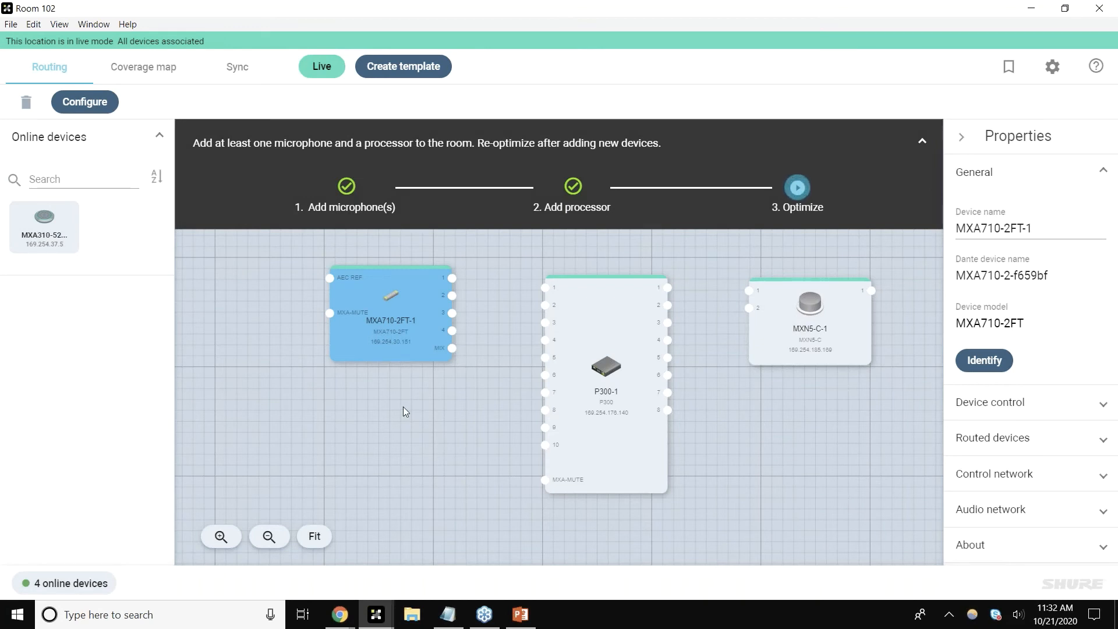
pyautogui.click(405, 412)
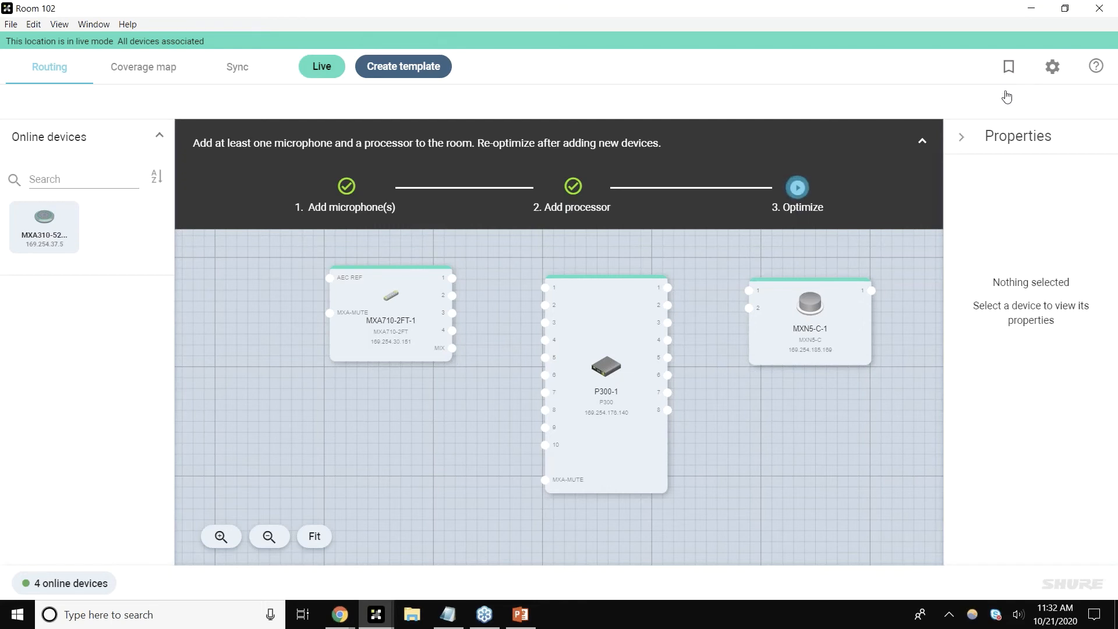
# Step: Open the location's presets panel and return to the routing view
pyautogui.click(1005, 79)
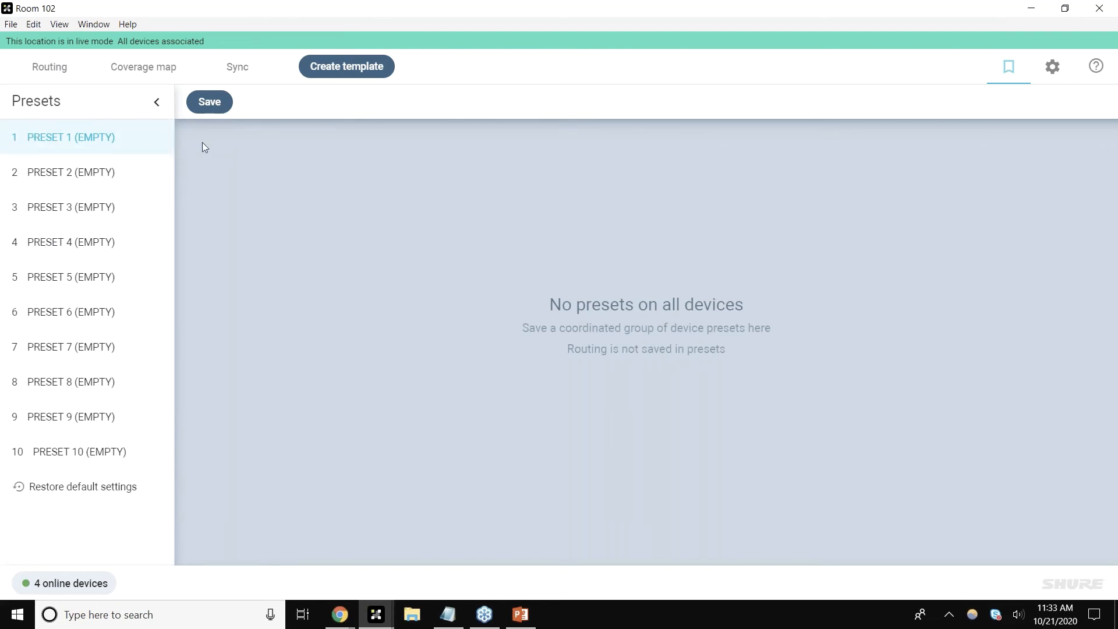
pyautogui.click(50, 71)
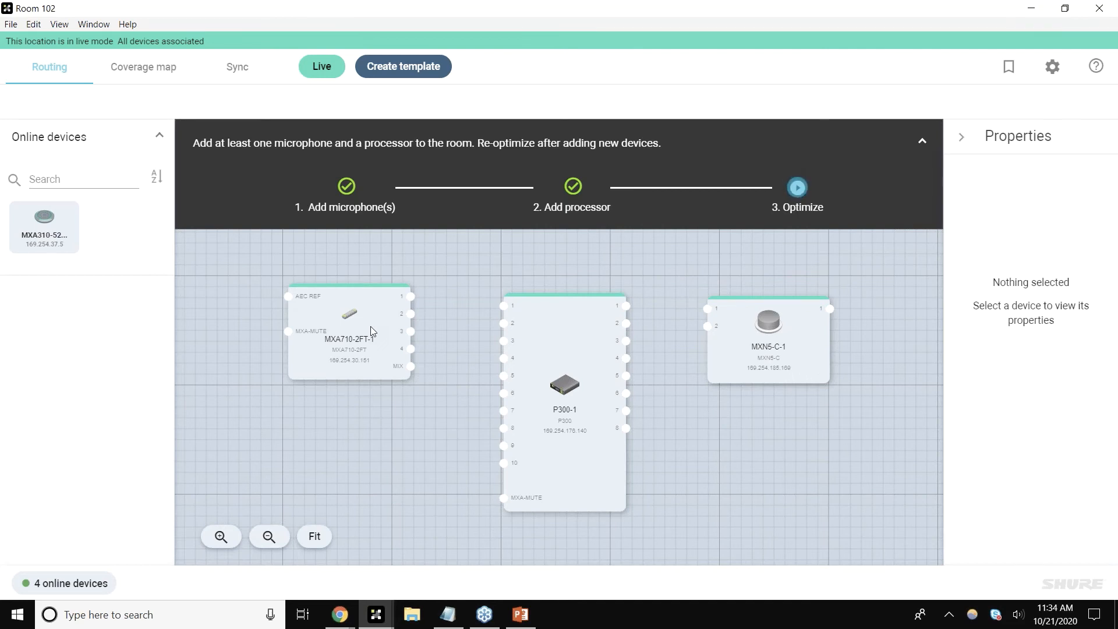
# Step: Rearrange the MXA710-2FT-1, P300-1 and MXN5-C-1 blocks so they sit evenly spaced in the routing view
pyautogui.scroll(1, 371, 326)
pyautogui.scroll(-1, 467, 287)
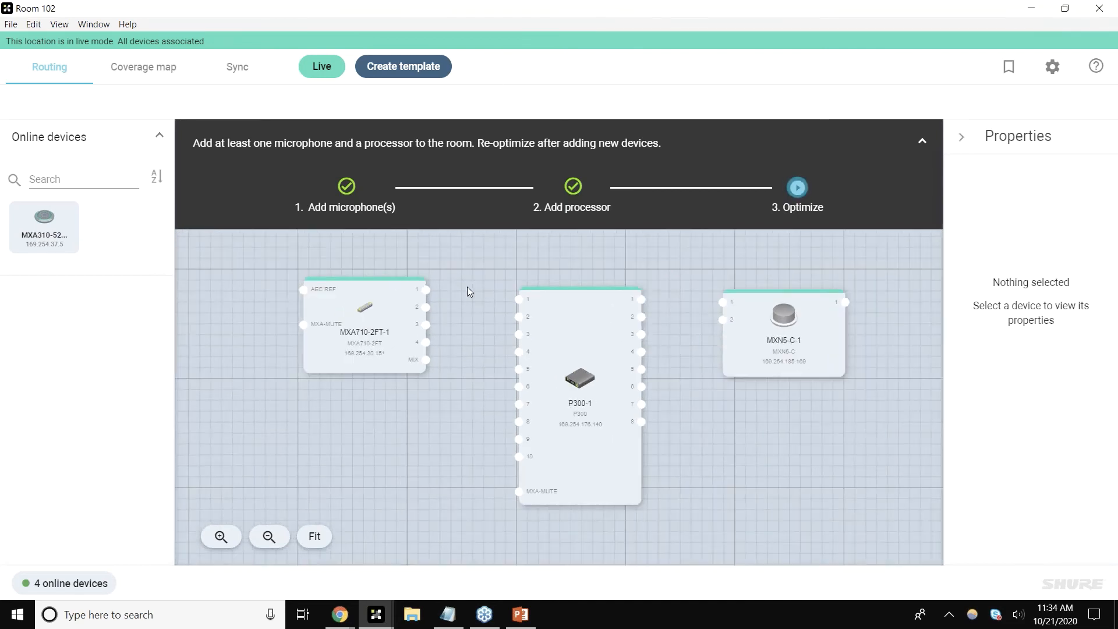
pyautogui.moveTo(467, 287); pyautogui.dragTo(449, 278)
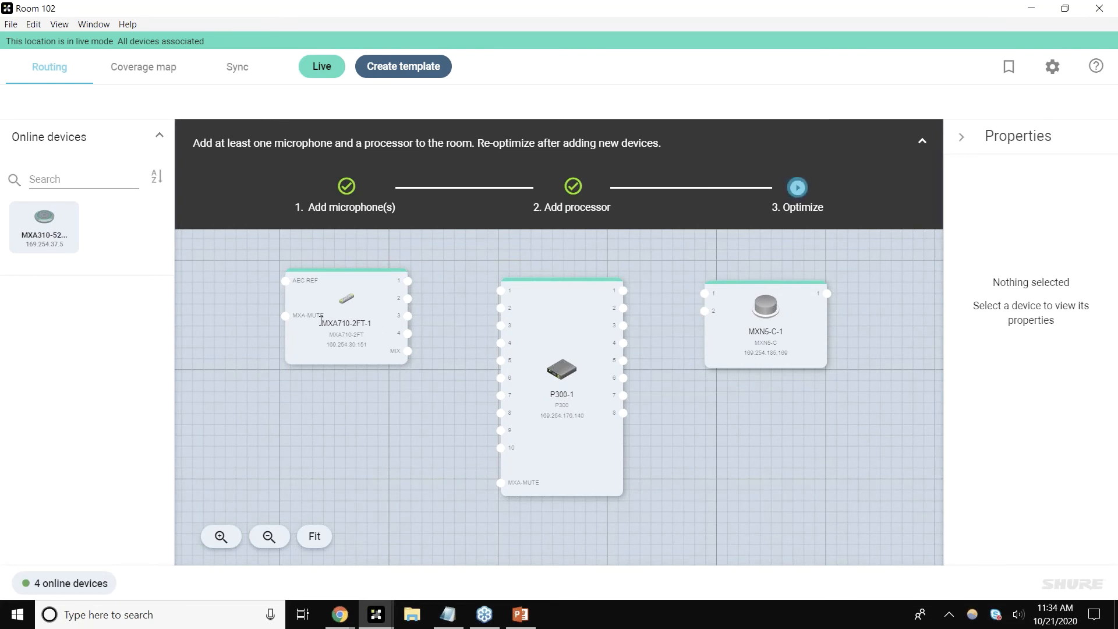
pyautogui.moveTo(321, 321); pyautogui.dragTo(292, 318)
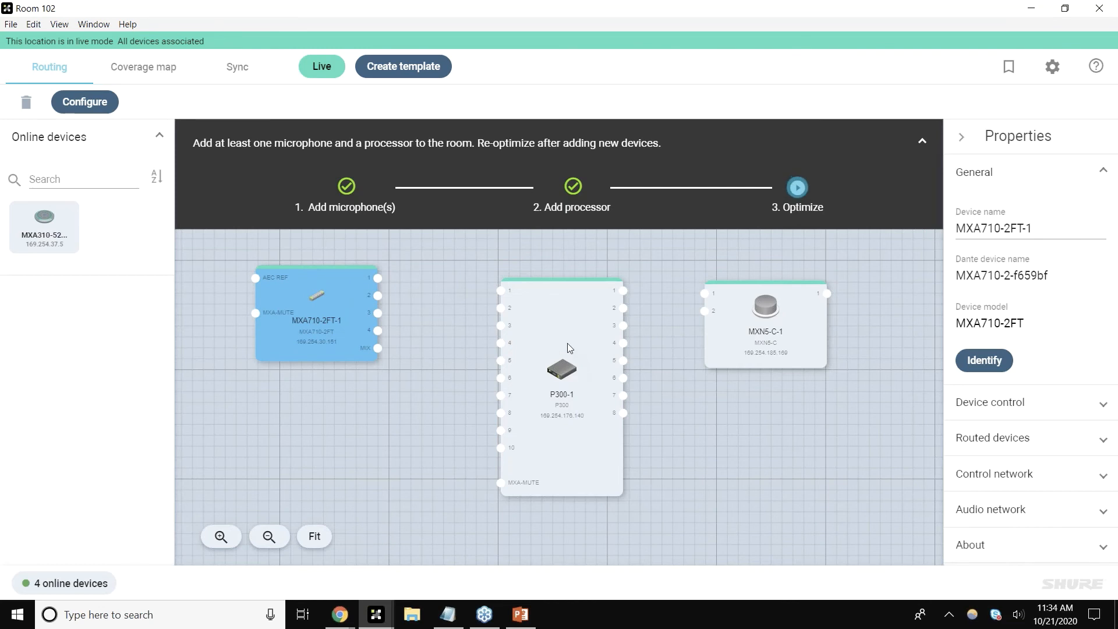
pyautogui.moveTo(569, 347); pyautogui.dragTo(563, 329)
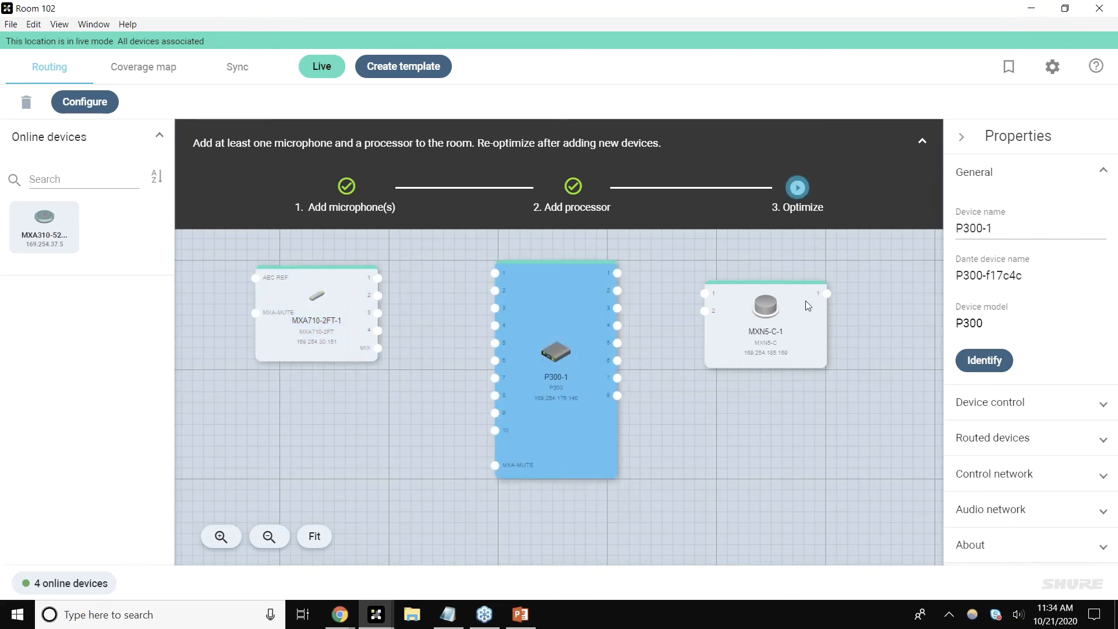
pyautogui.moveTo(805, 301); pyautogui.dragTo(832, 278)
pyautogui.click(725, 426)
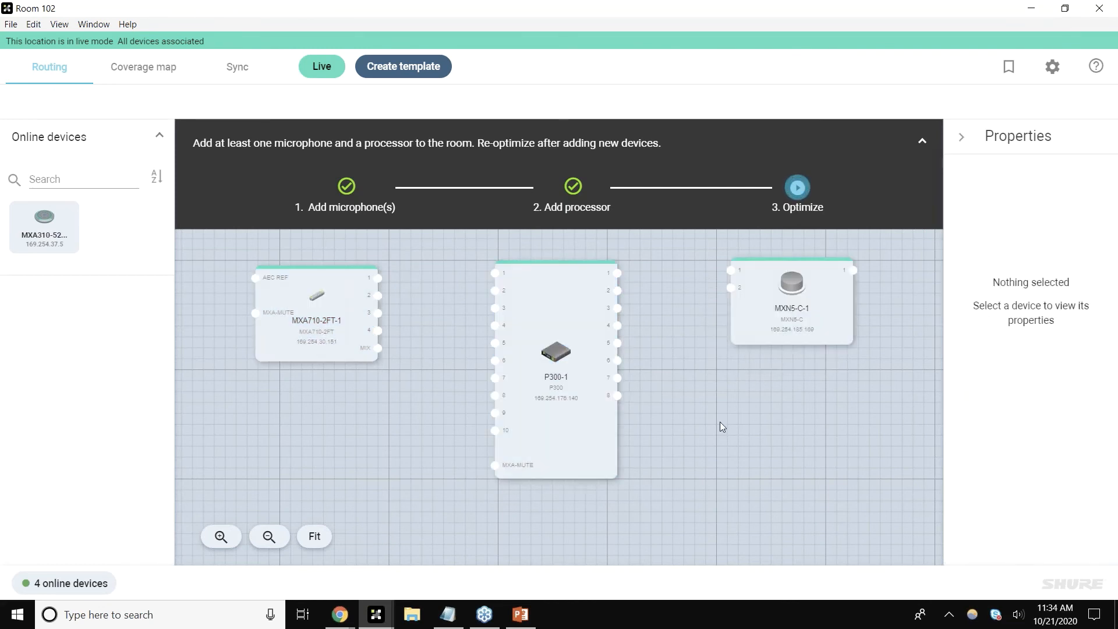
# Step: Close the Room 102 window and reopen Room 102 from the project's location list, maximized
pyautogui.moveTo(546, 10); pyautogui.dragTo(525, 82)
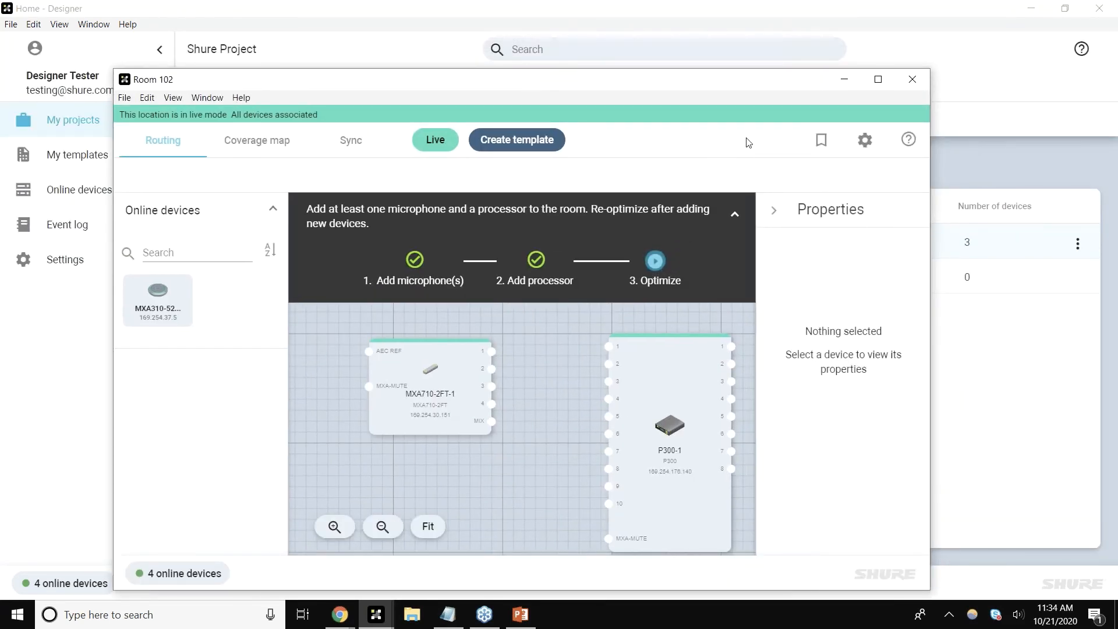
pyautogui.click(912, 80)
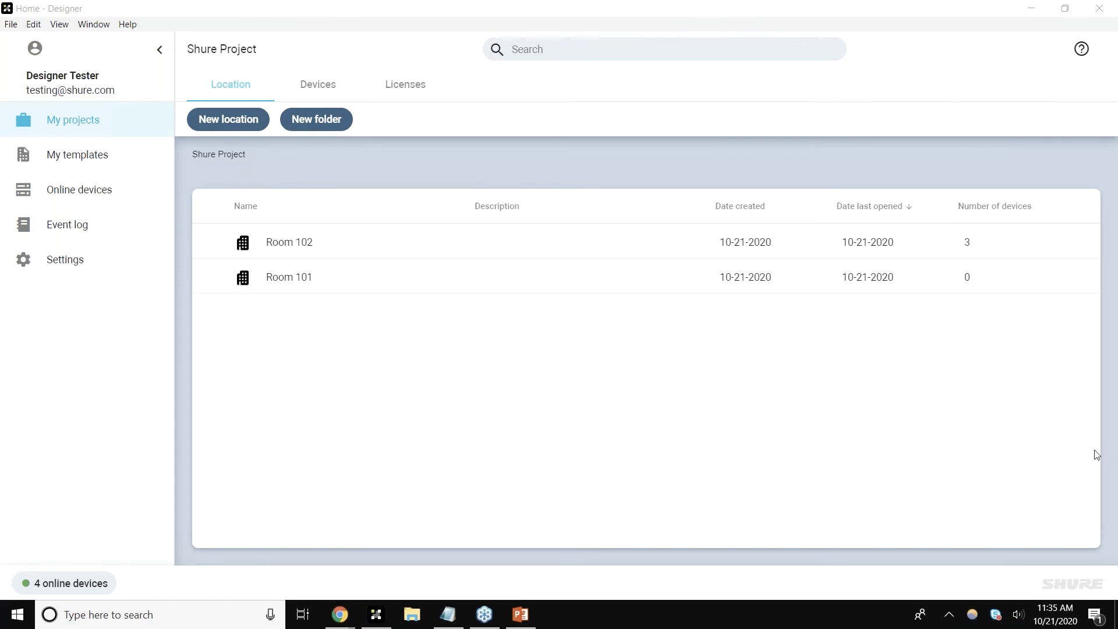
pyautogui.doubleClick(339, 242)
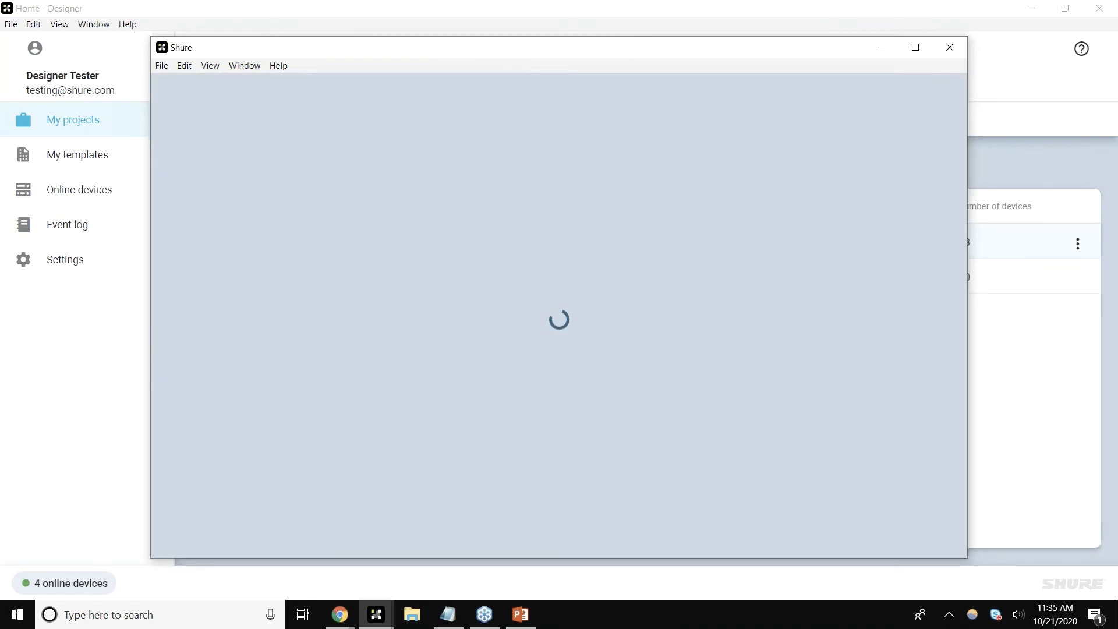
pyautogui.doubleClick(460, 54)
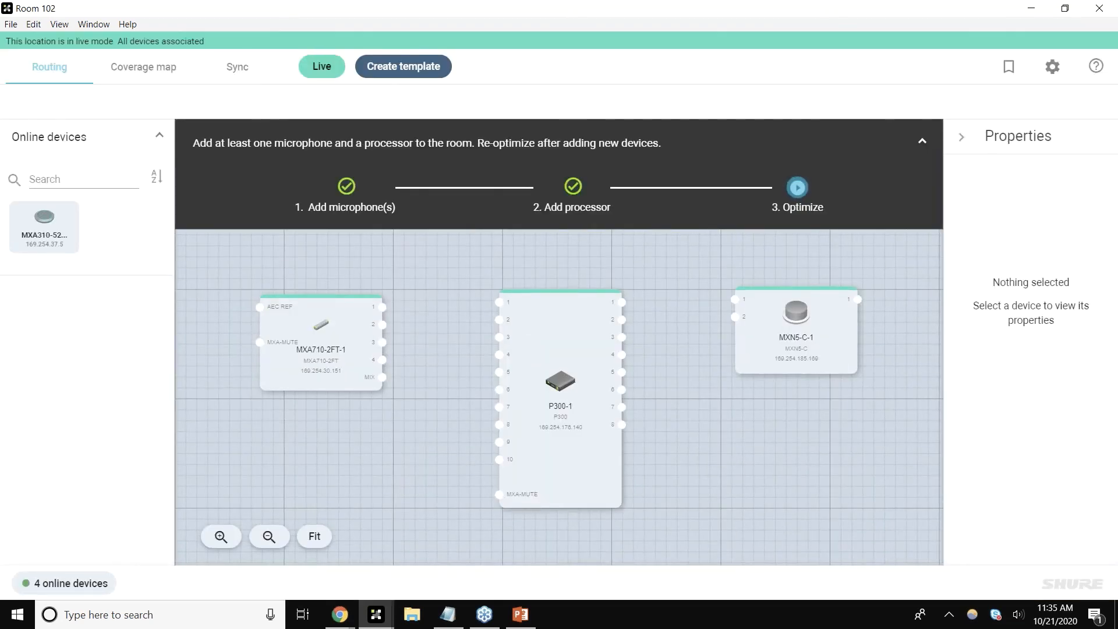
# Step: Take the location out of live mode and add a virtual MXA310 device to the routing view
pyautogui.click(321, 67)
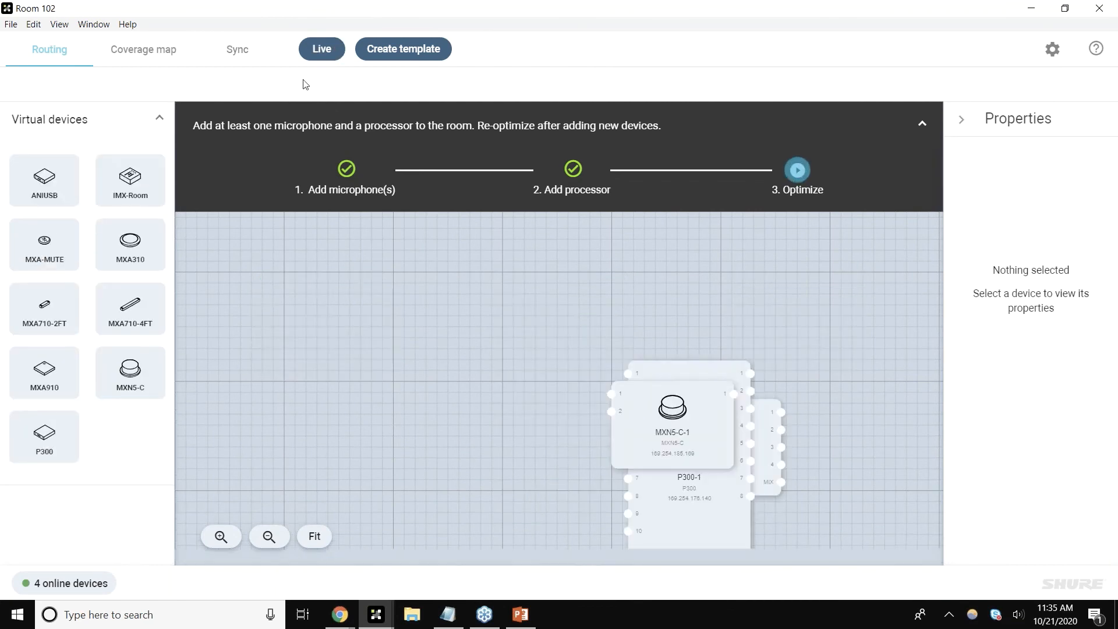
pyautogui.moveTo(146, 250); pyautogui.dragTo(391, 371)
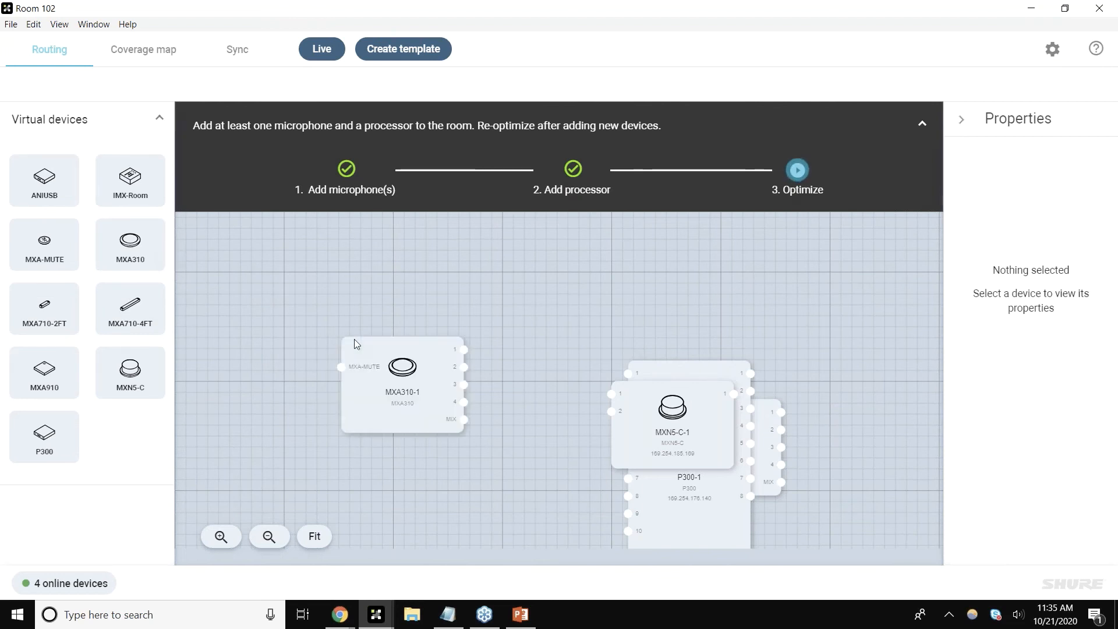
pyautogui.click(391, 371)
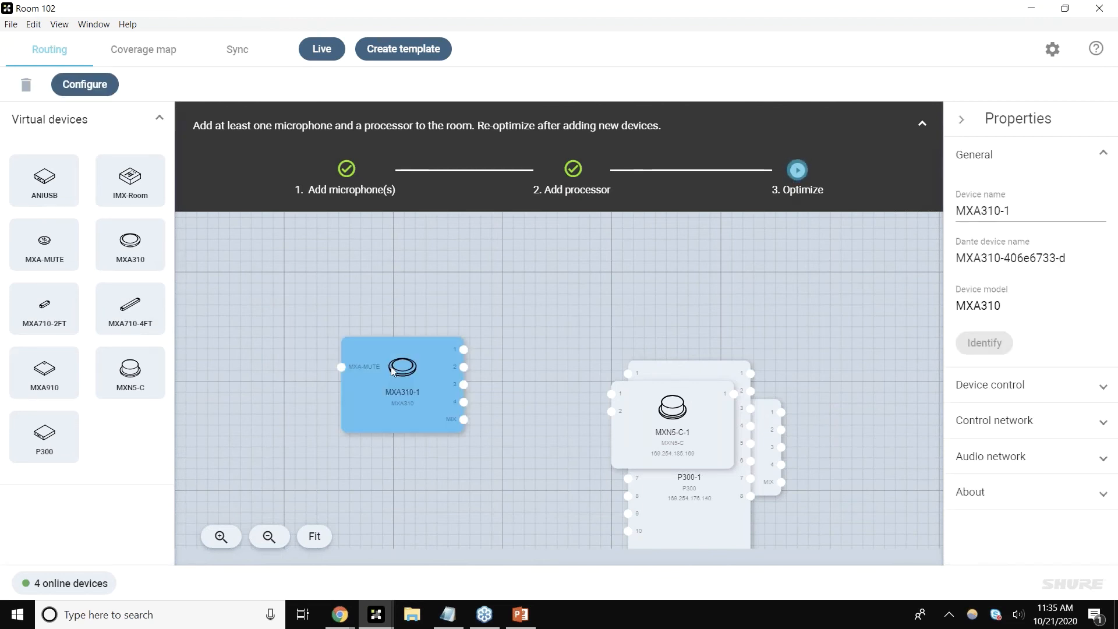
# Step: Open the MXA310-1 device's coverage configuration window, then close it
pyautogui.doubleClick(391, 371)
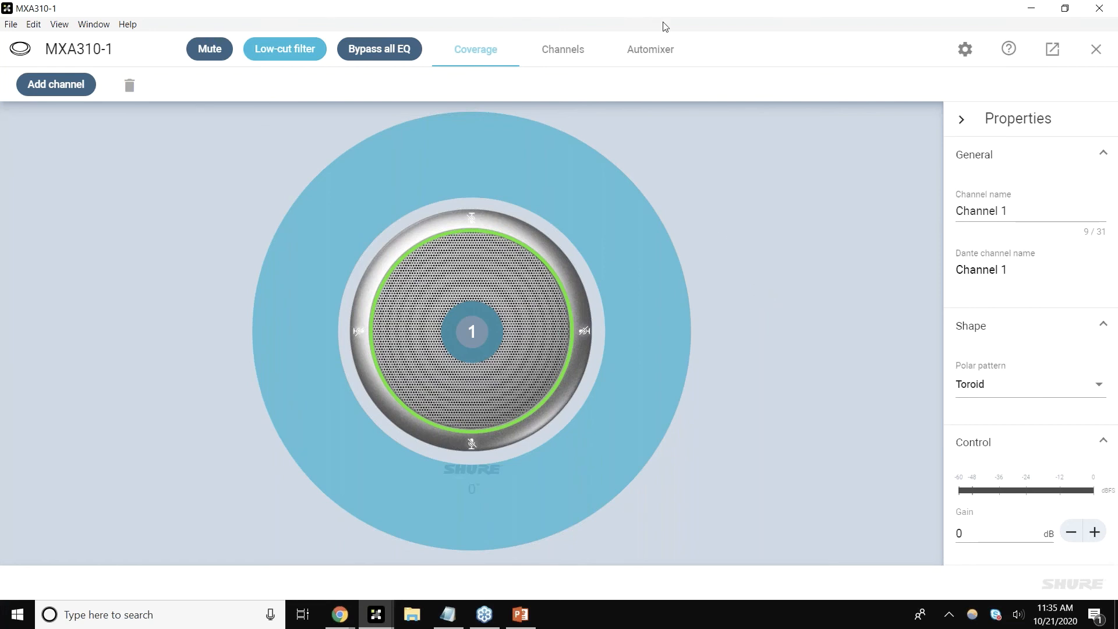
pyautogui.moveTo(714, 11); pyautogui.dragTo(453, 99)
pyautogui.doubleClick(454, 104)
pyautogui.click(1117, 23)
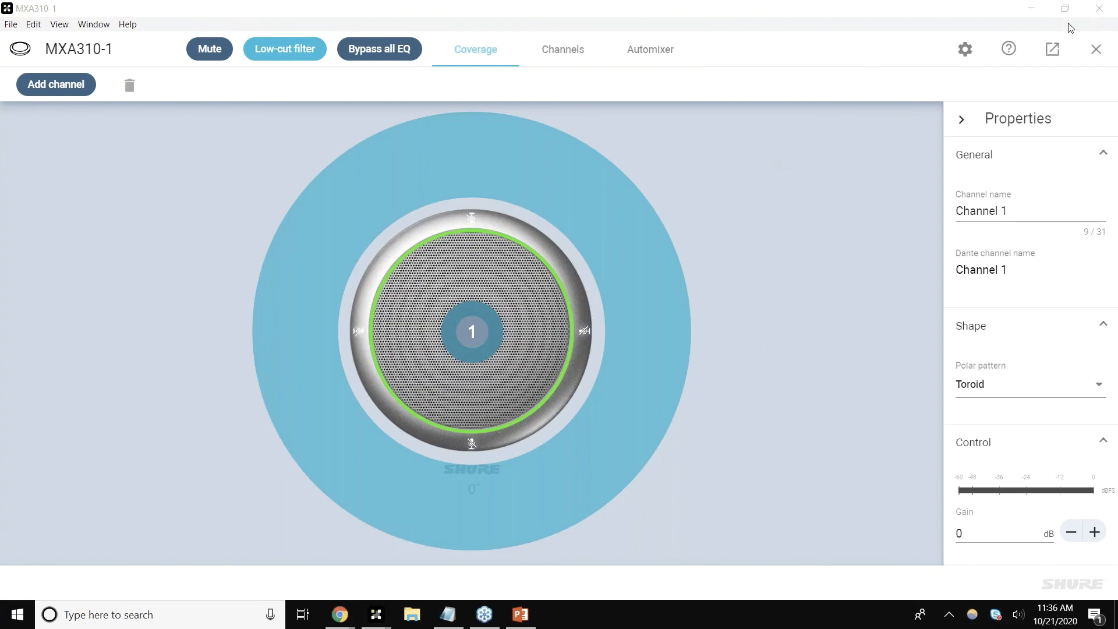
pyautogui.click(759, 186)
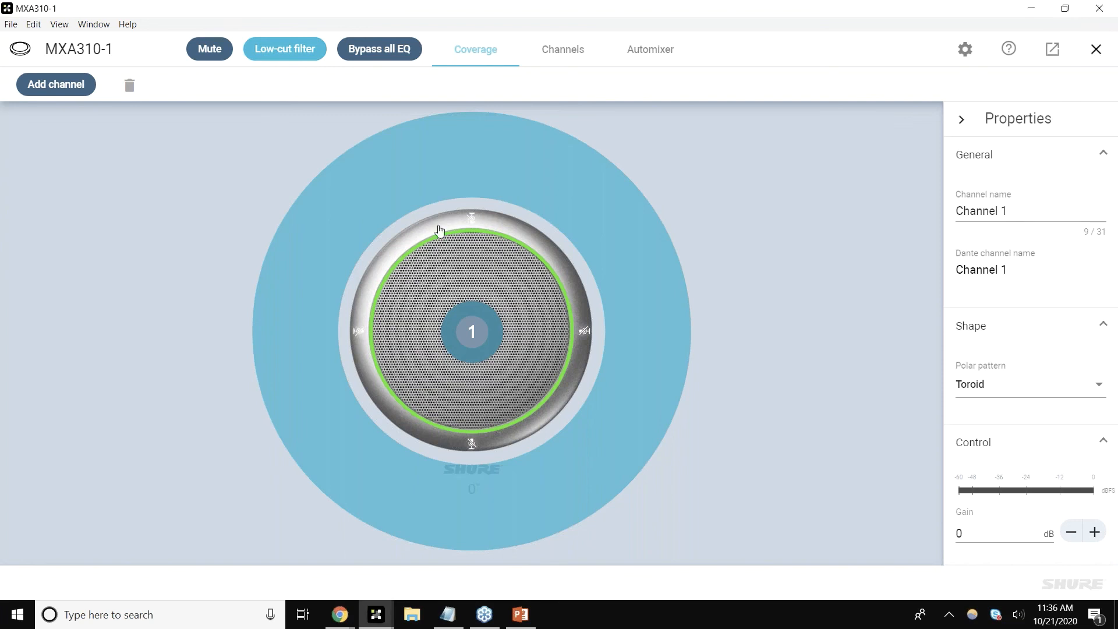
pyautogui.click(1096, 50)
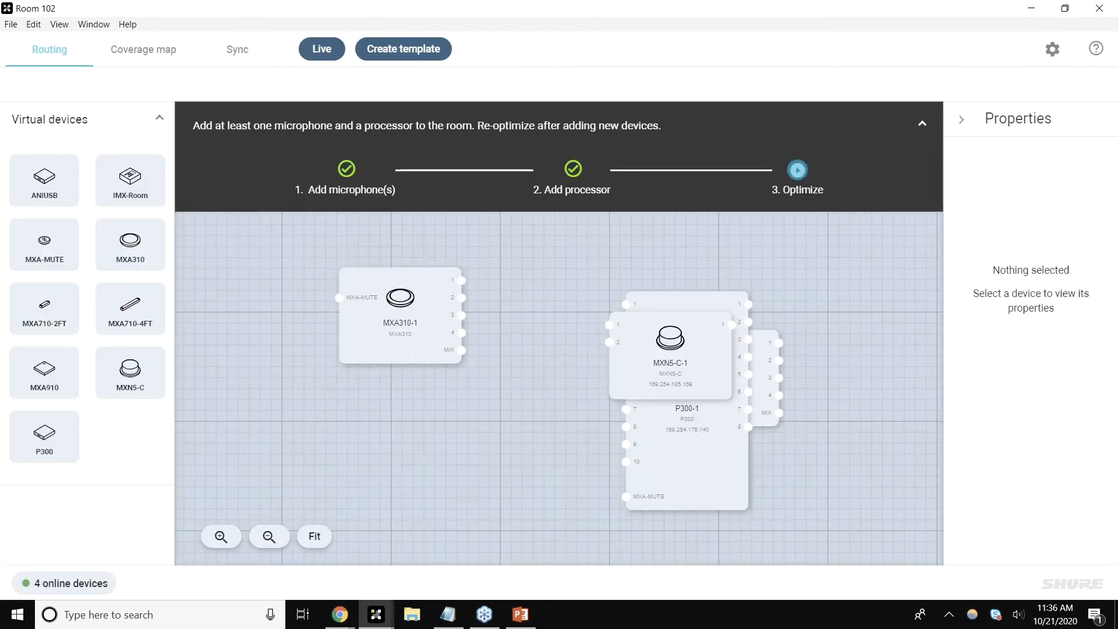
# Step: In the coverage map, move the MXA710-2FT-1 to about 4 ft across and 12 ft down the room
pyautogui.click(685, 357)
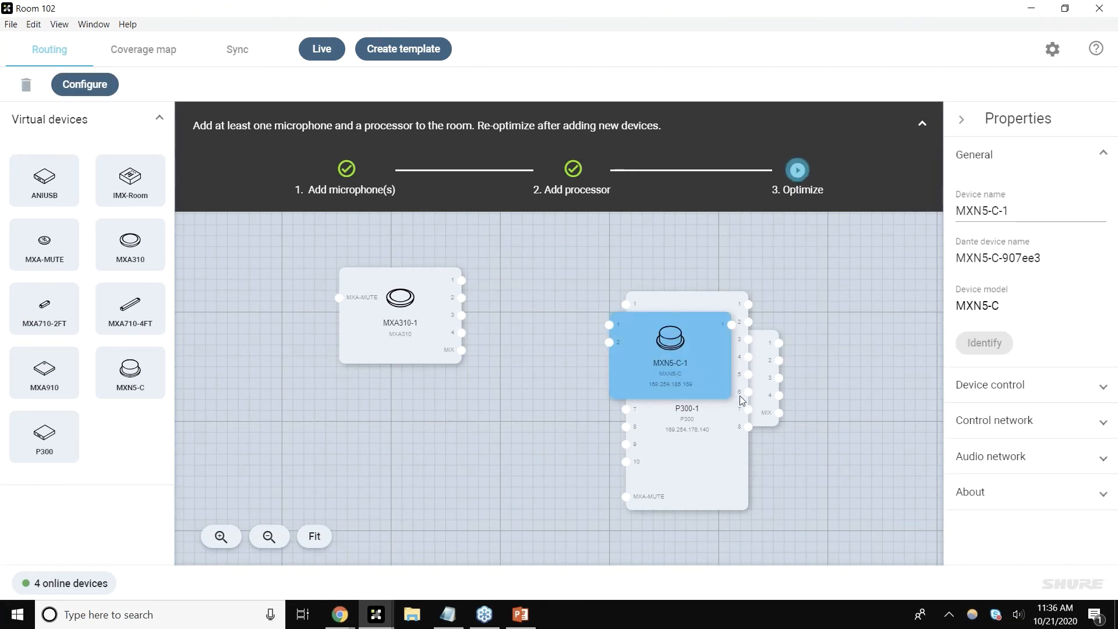
pyautogui.click(167, 66)
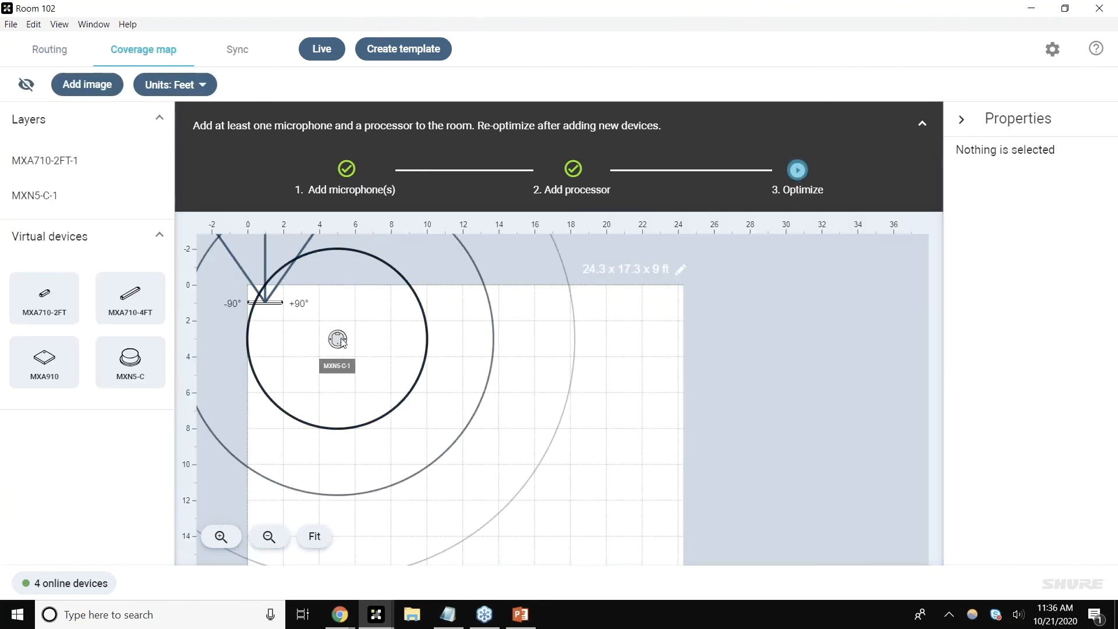
pyautogui.moveTo(705, 341); pyautogui.dragTo(702, 339)
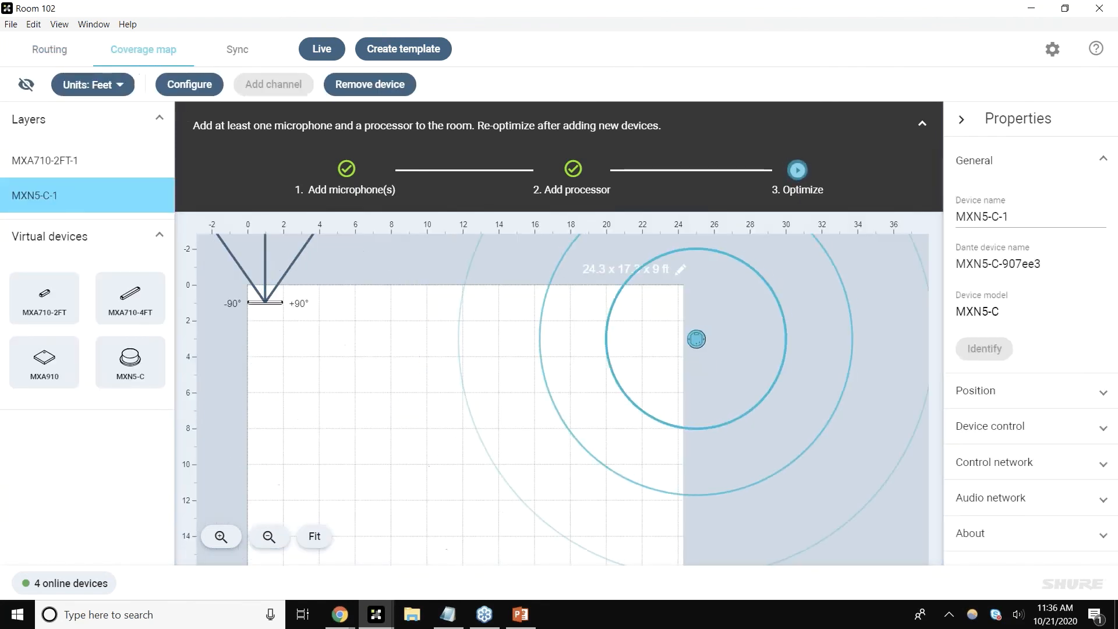
pyautogui.moveTo(265, 237); pyautogui.dragTo(322, 438)
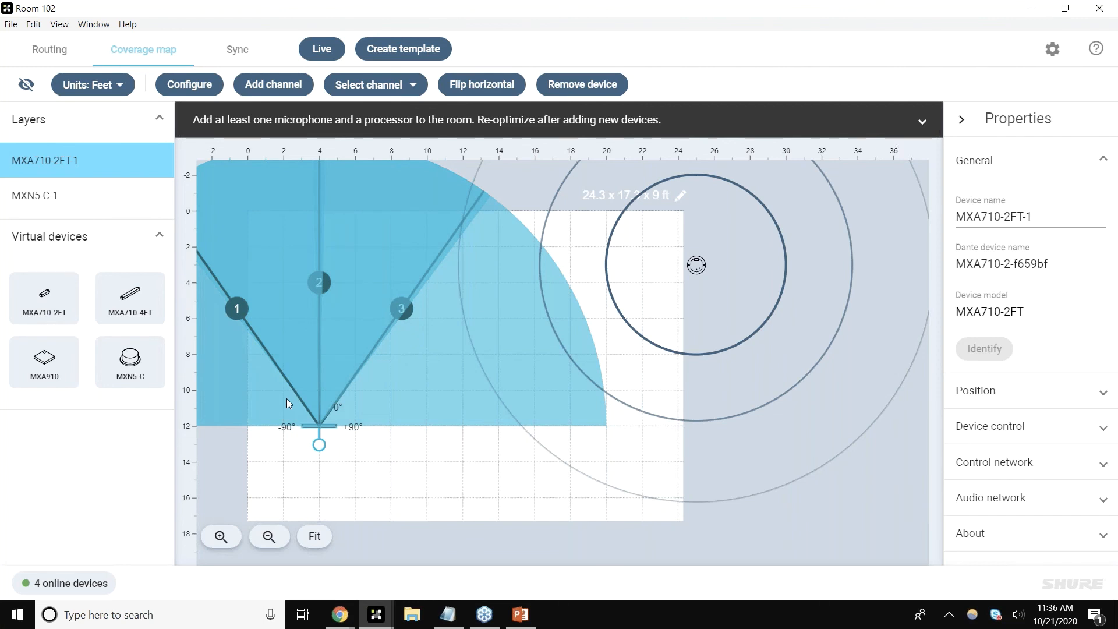
# Step: Change the MXA710-2FT-1 installation to Wall vertical
pyautogui.click(1033, 426)
pyautogui.click(1031, 402)
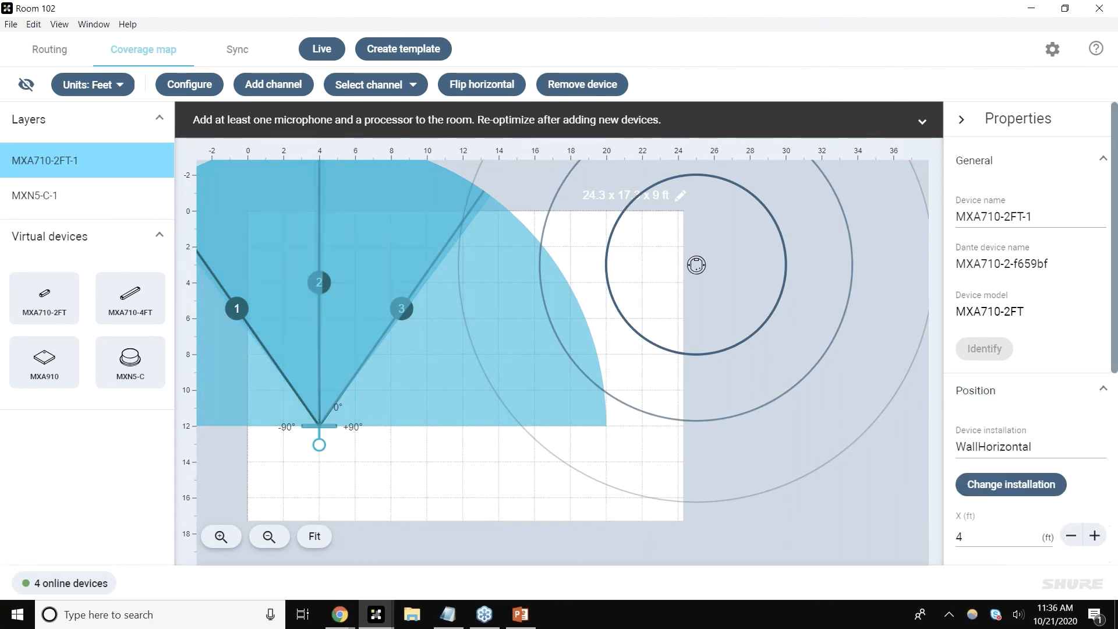
pyautogui.click(1001, 484)
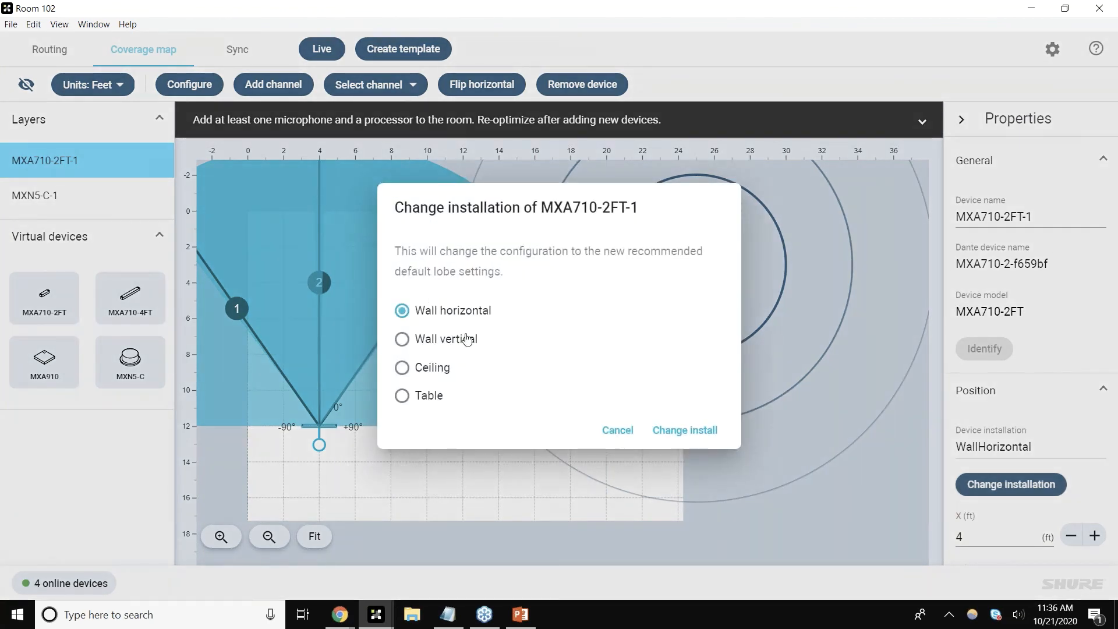
pyautogui.click(466, 341)
pyautogui.click(713, 430)
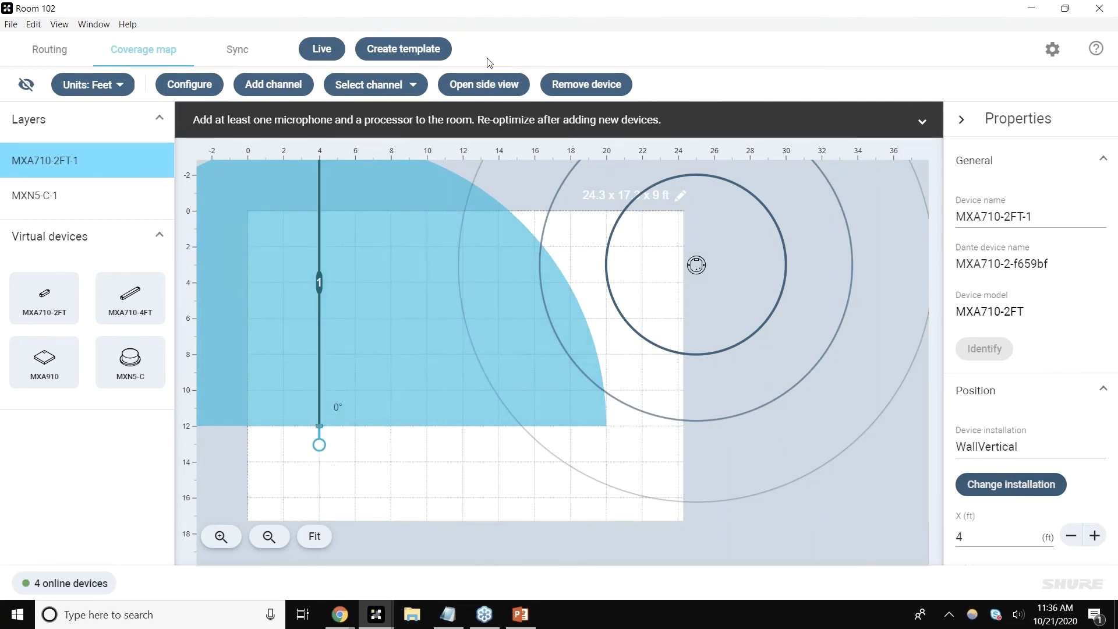
# Step: In the MXA710-2FT-1 side view, tilt the channel 1 lobe to about -4° and close the side view
pyautogui.click(494, 86)
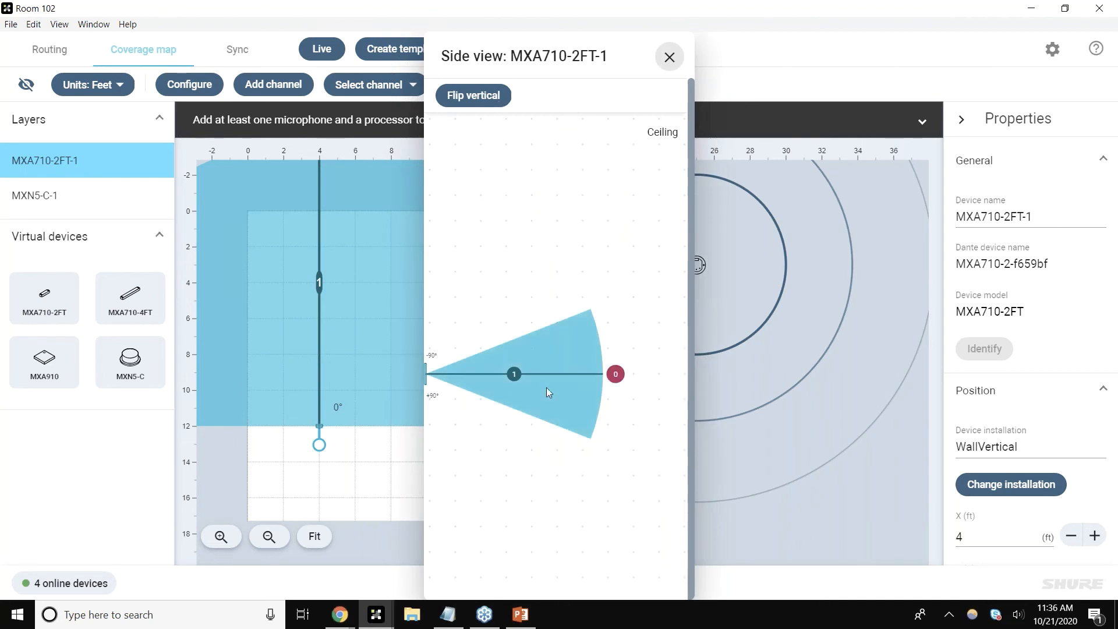
pyautogui.click(506, 384)
pyautogui.moveTo(505, 384); pyautogui.dragTo(539, 375)
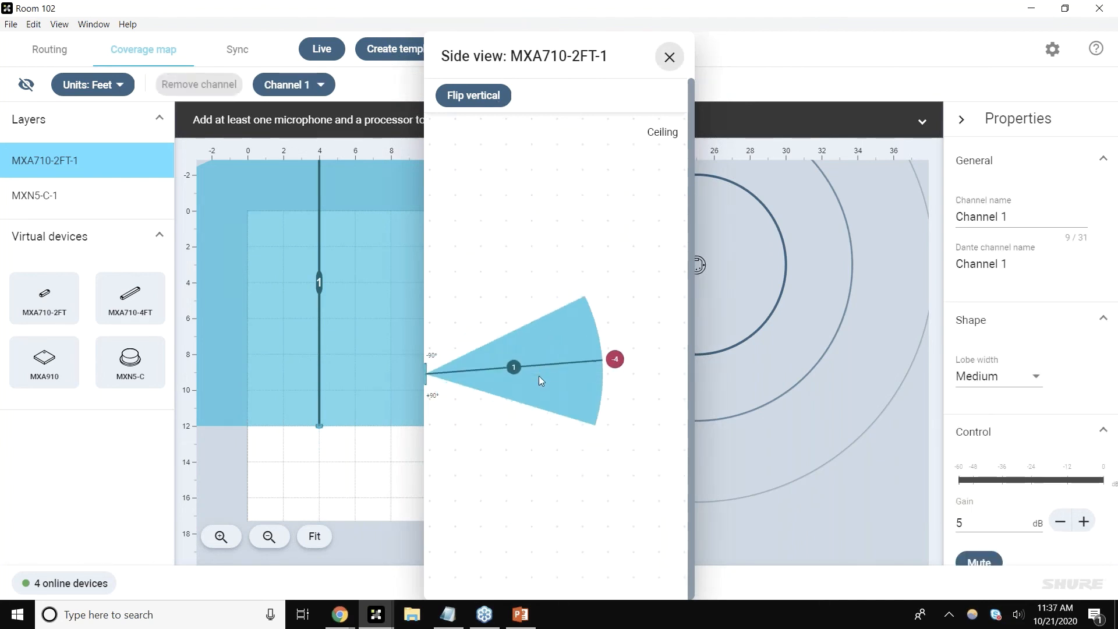
pyautogui.click(670, 56)
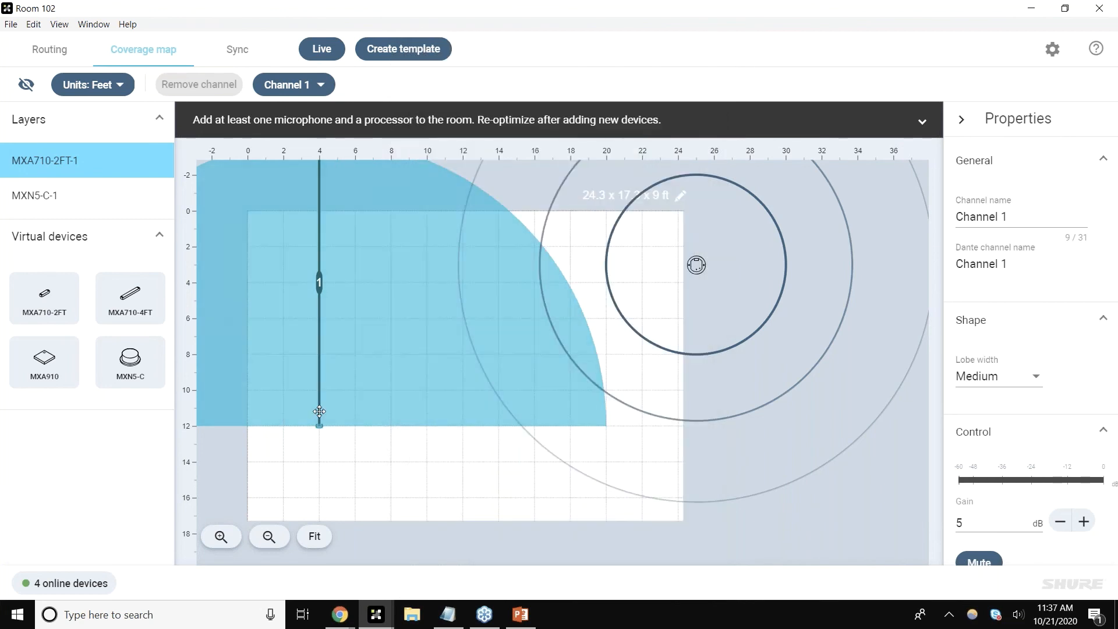
# Step: Review channel 1's properties and reselect the MXA710-2FT-1 device on the coverage map
pyautogui.scroll(-3, 972, 409)
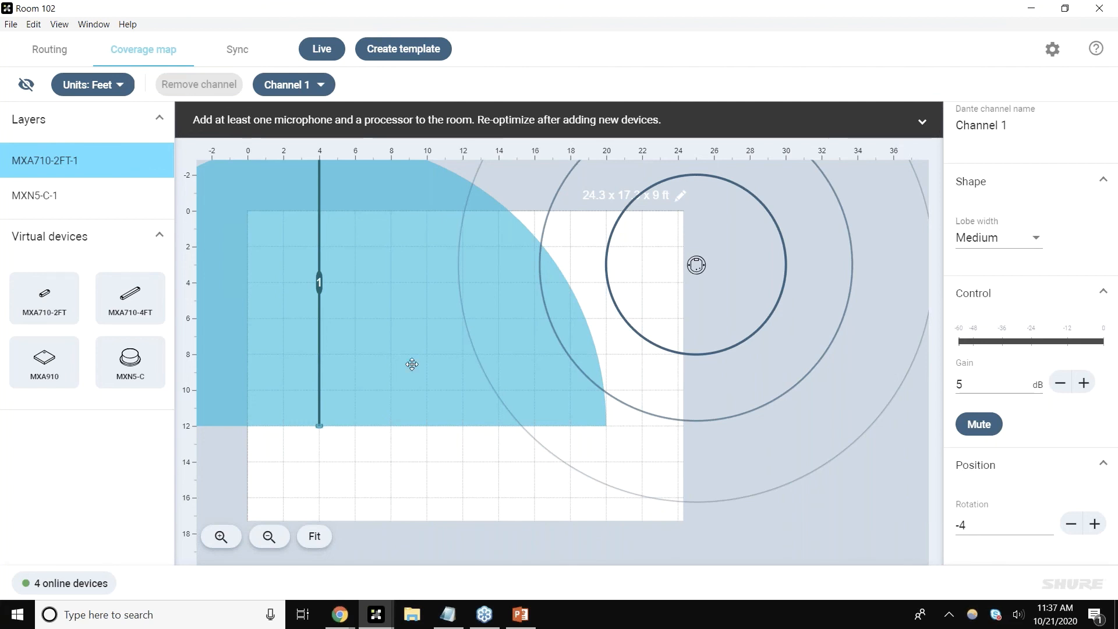
pyautogui.scroll(3, 1005, 425)
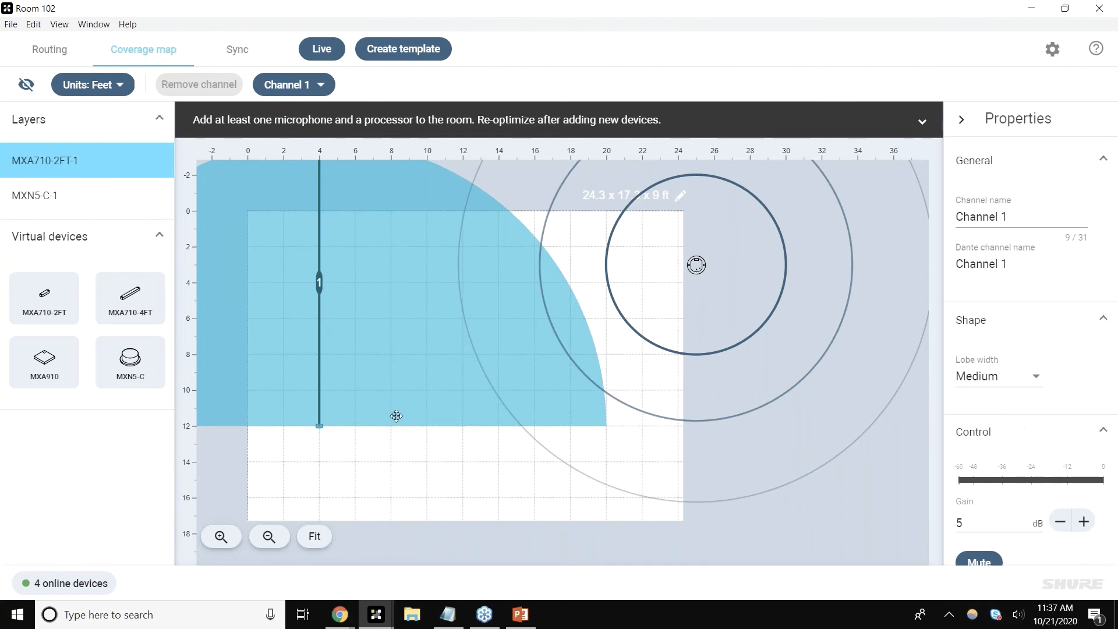
pyautogui.click(319, 426)
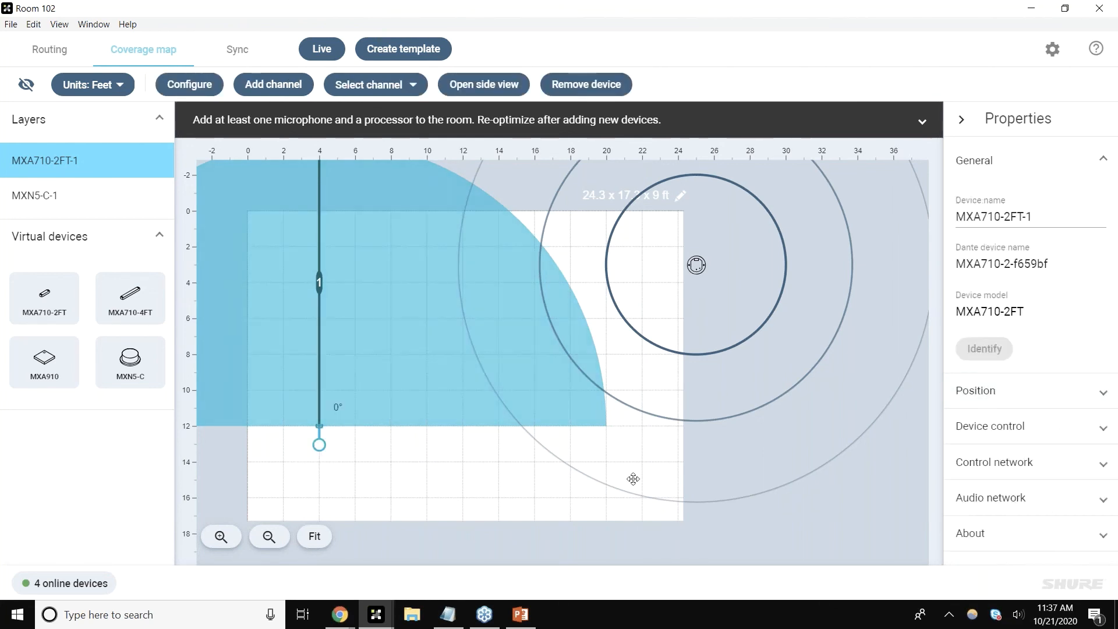
# Step: Expand the MXA710-2FT-1 device control properties, then return to the home window and open the online devices list
pyautogui.click(1016, 422)
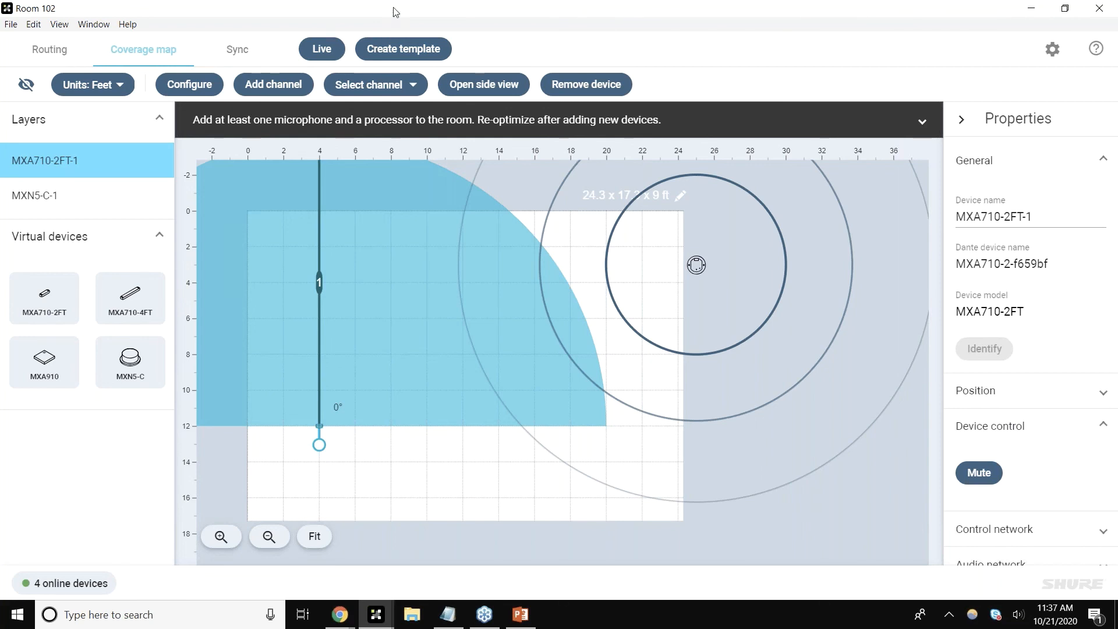
pyautogui.moveTo(396, 12); pyautogui.dragTo(364, 143)
pyautogui.click(776, 139)
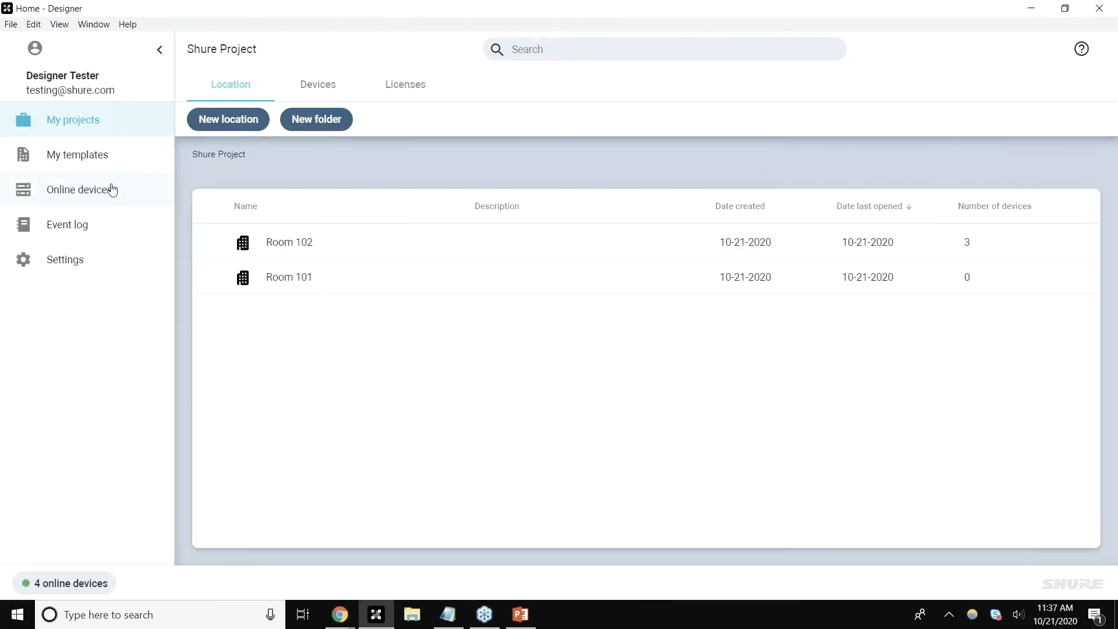
pyautogui.click(106, 197)
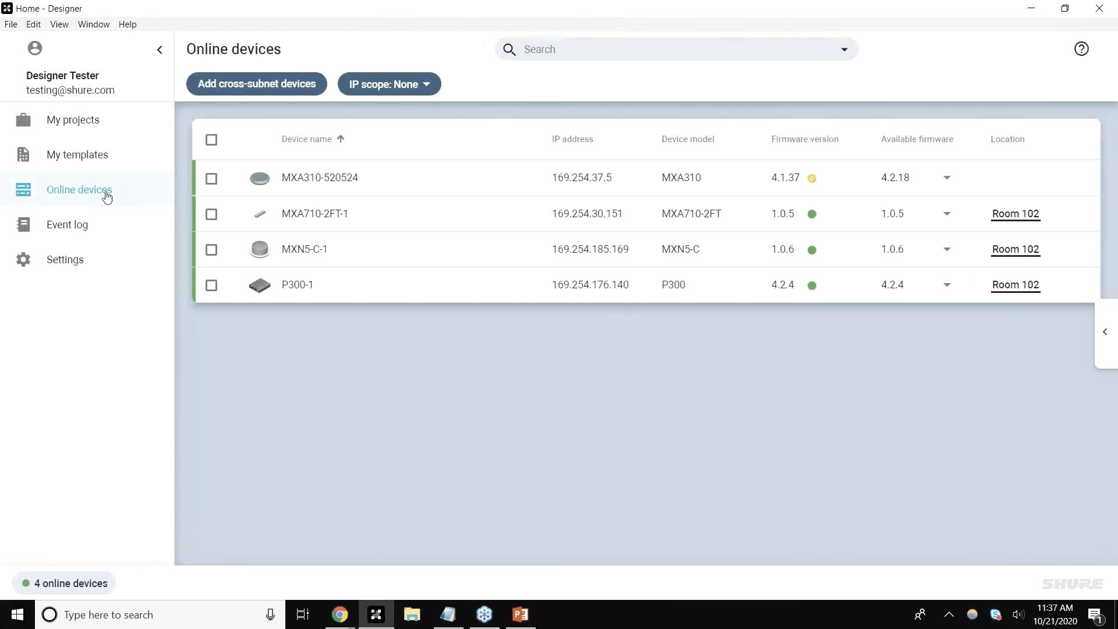
# Step: Open the live MXA310-520524 device window's network settings and switch its Shure control IP configuration to Manual and back to Auto
pyautogui.doubleClick(470, 193)
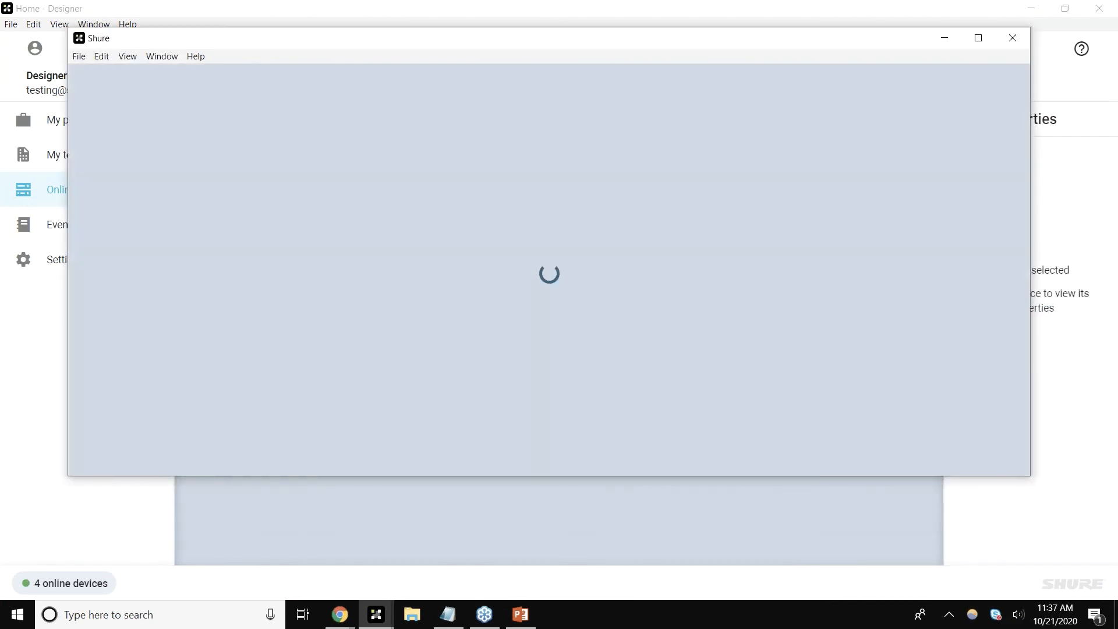
pyautogui.click(979, 45)
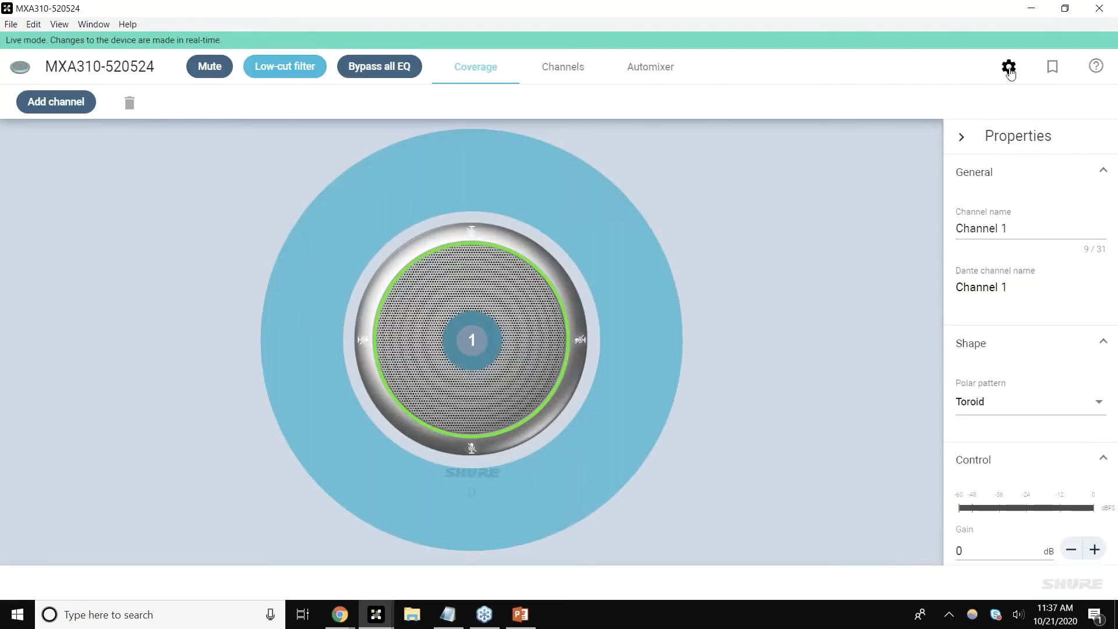
pyautogui.click(1009, 69)
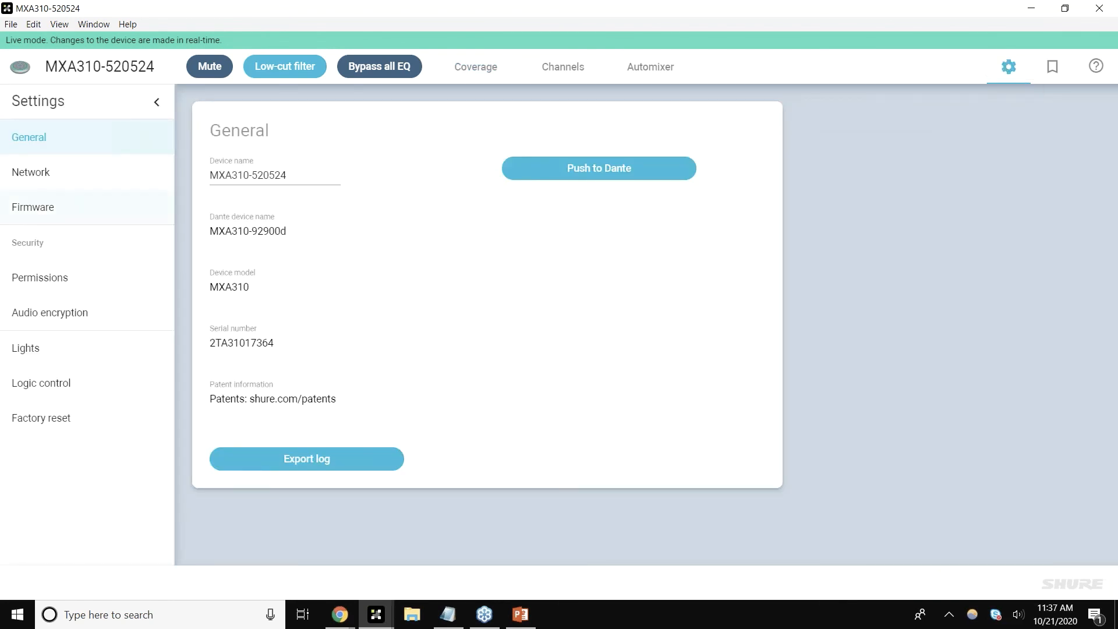
pyautogui.click(33, 174)
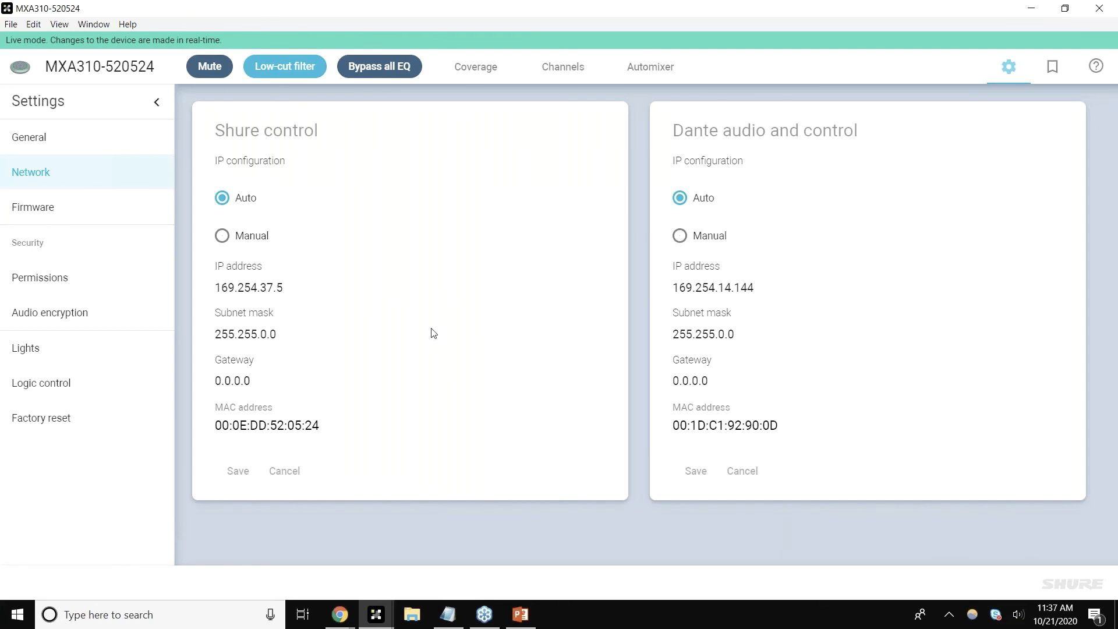
pyautogui.click(267, 242)
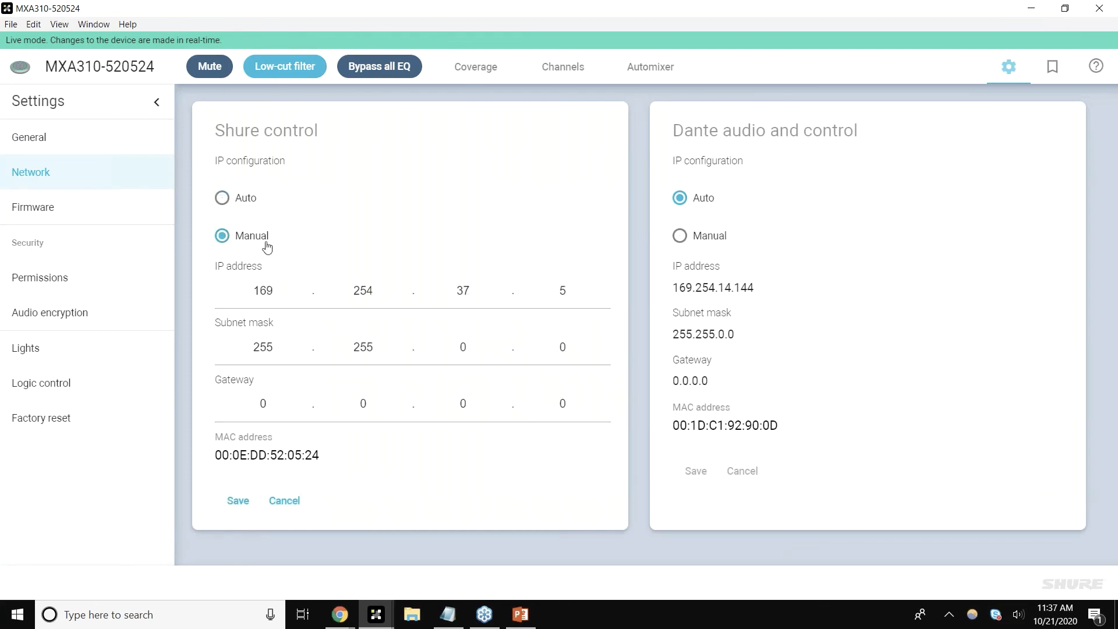
pyautogui.click(250, 200)
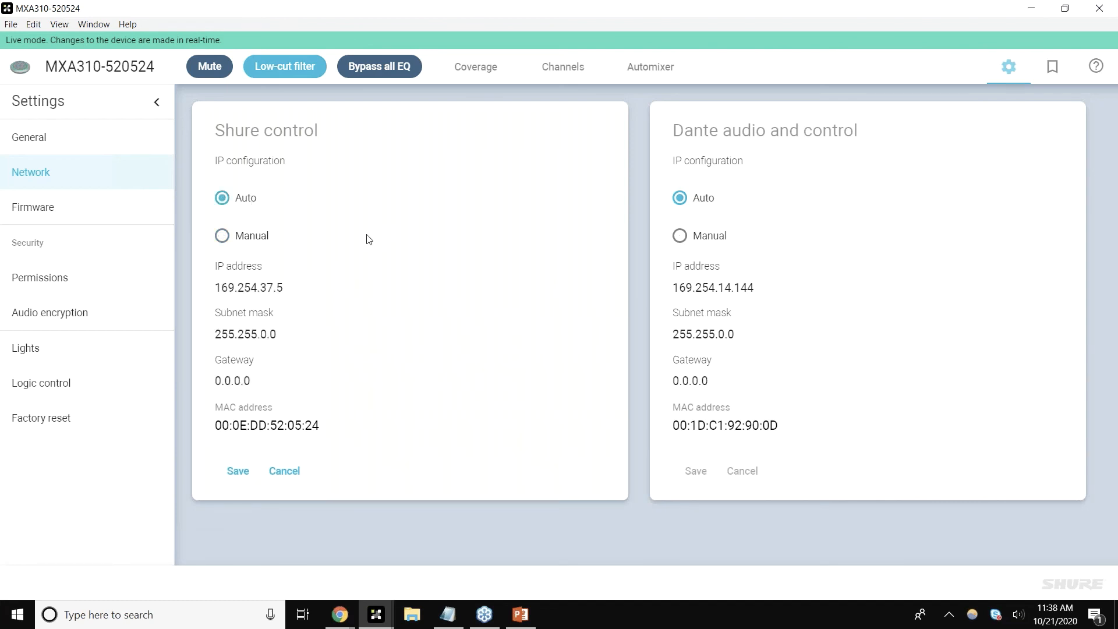
# Step: Return to the home window and open the Room 102 location inside Shure Project
pyautogui.click(376, 619)
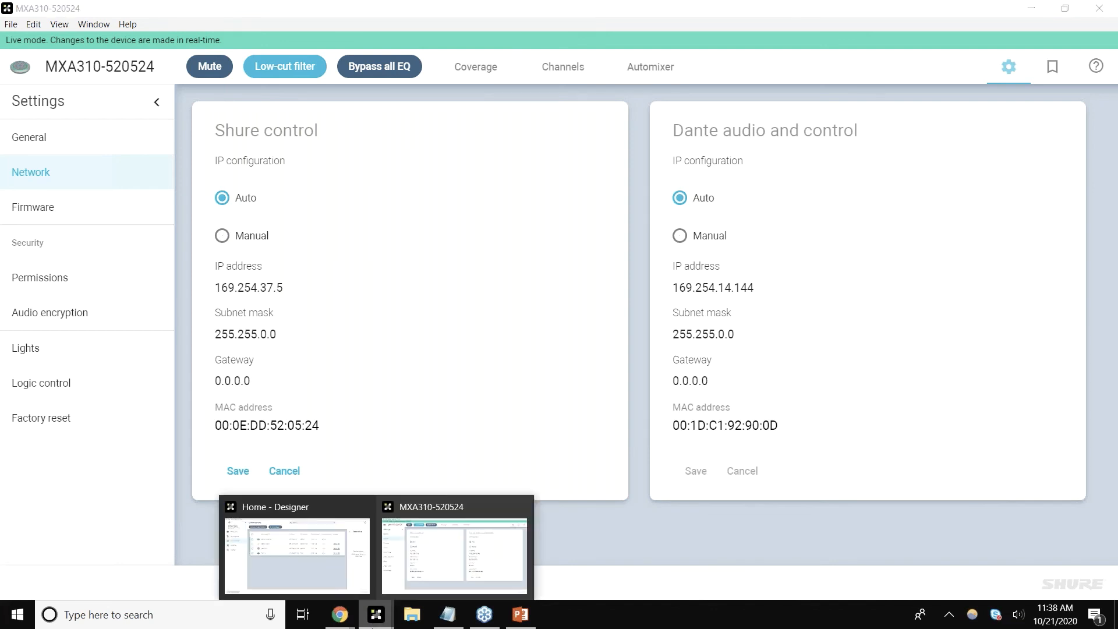
pyautogui.click(331, 575)
pyautogui.click(121, 121)
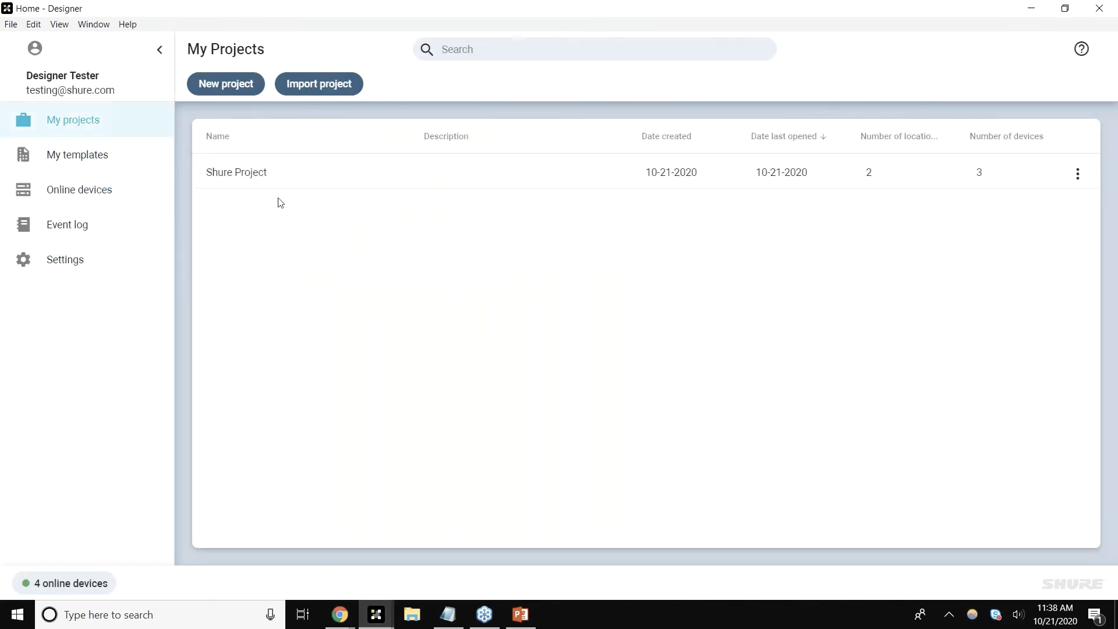
pyautogui.doubleClick(280, 195)
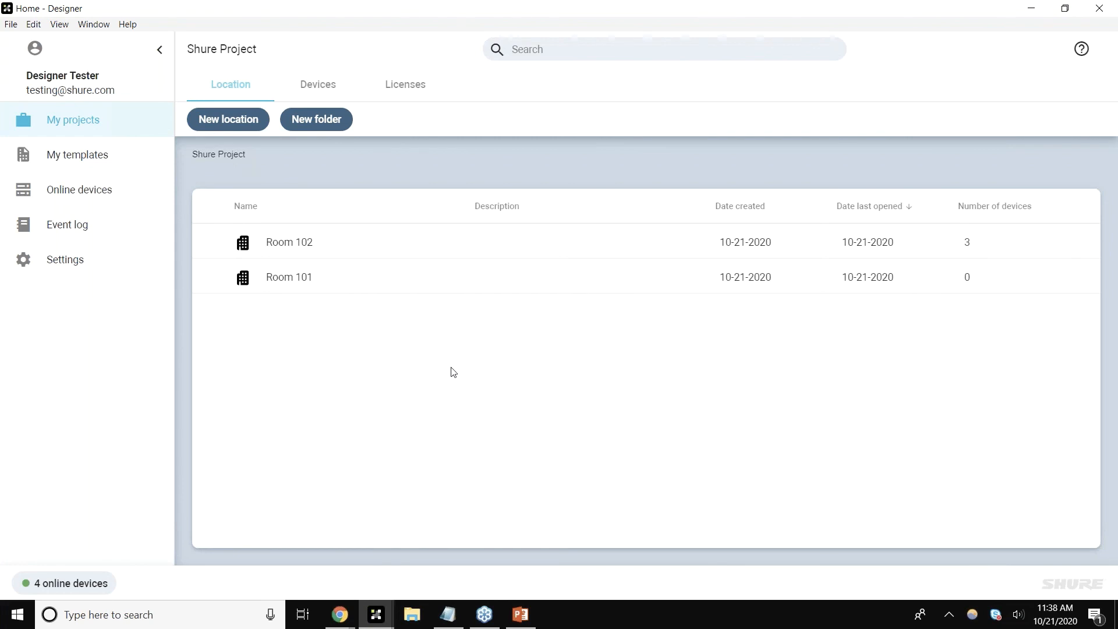
pyautogui.doubleClick(499, 243)
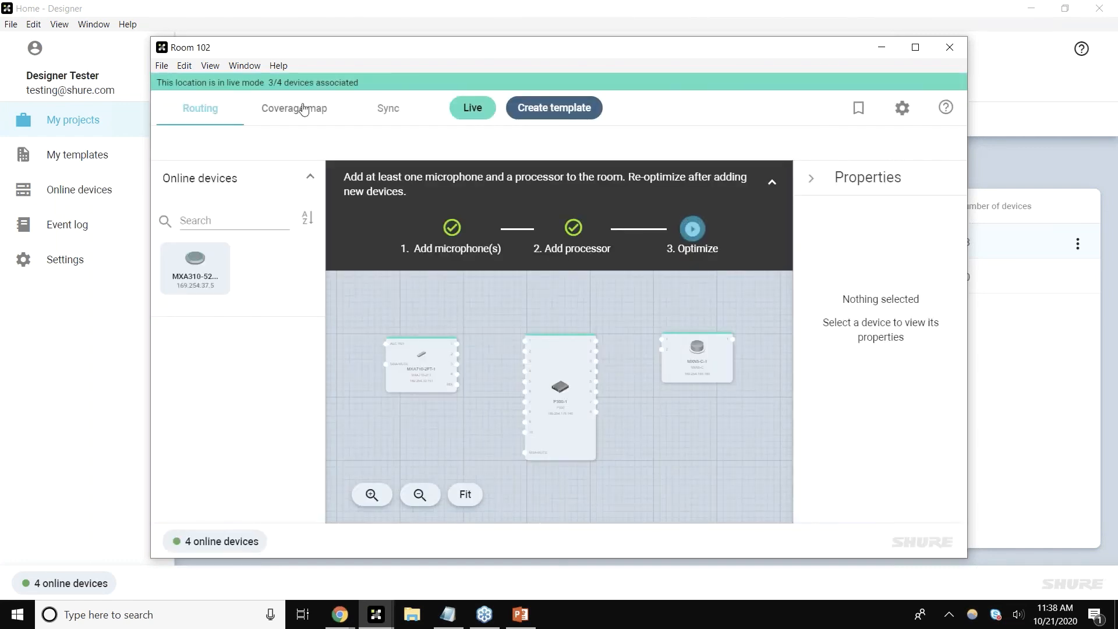
# Step: Open Room 102's live coverage map, collapse the setup banner and maximize the window
pyautogui.click(295, 109)
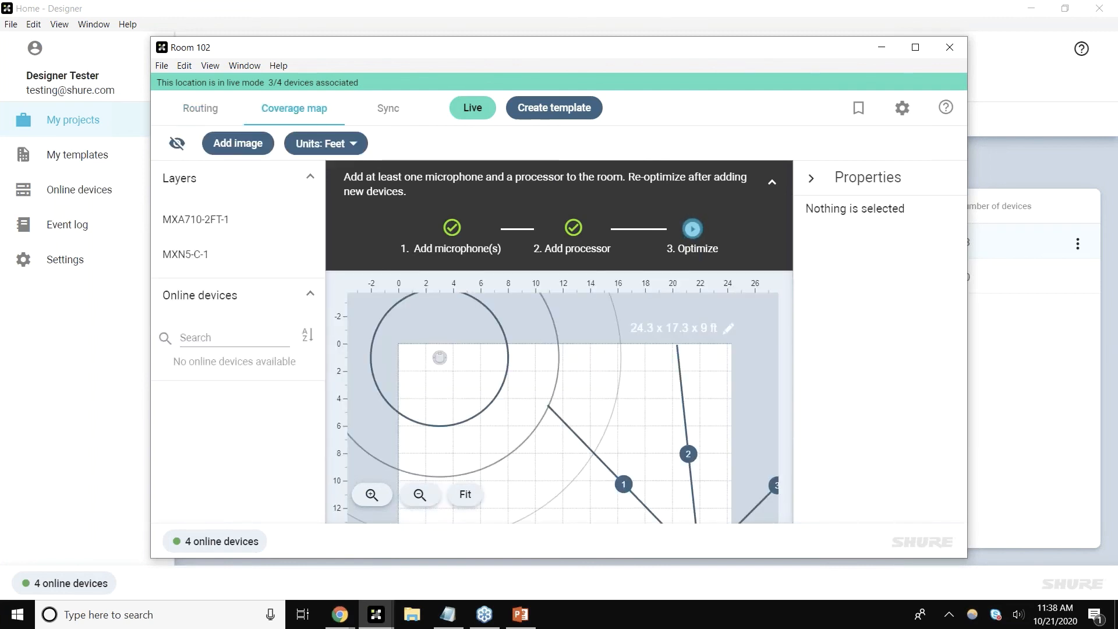
pyautogui.click(773, 185)
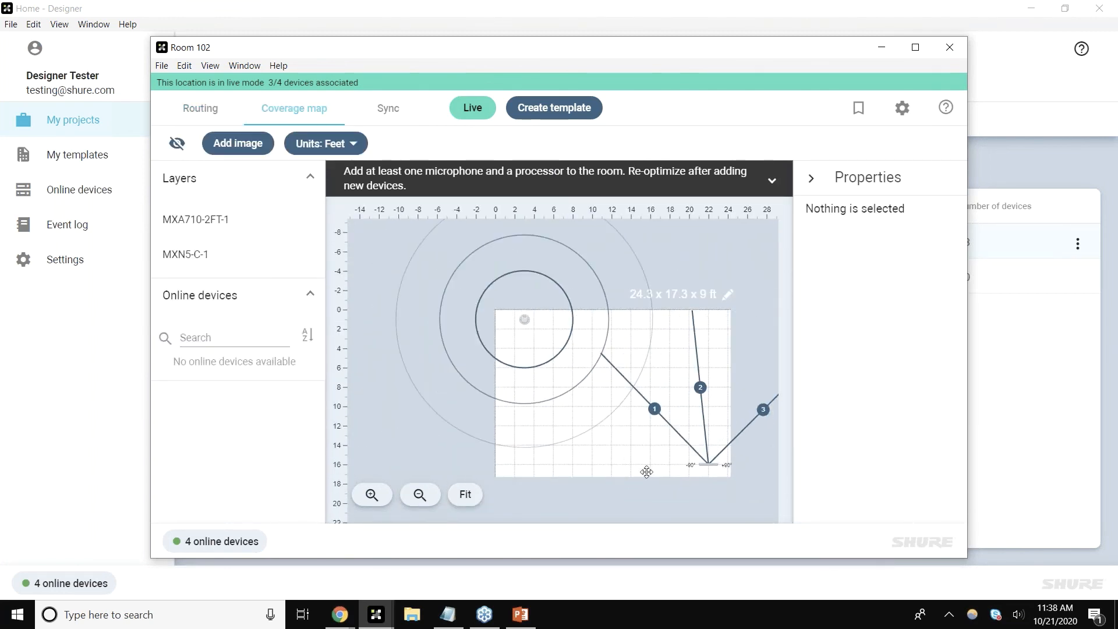
pyautogui.doubleClick(733, 47)
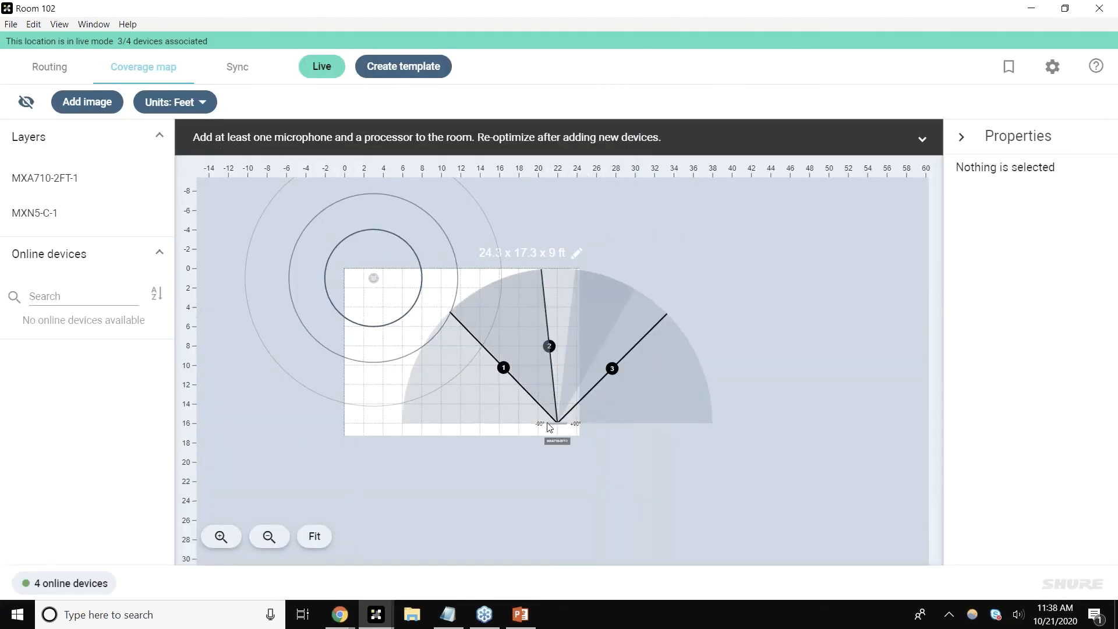
# Step: Open the live MXA710-2FT-1 device window from the coverage map, view its presets, and close it
pyautogui.click(657, 470)
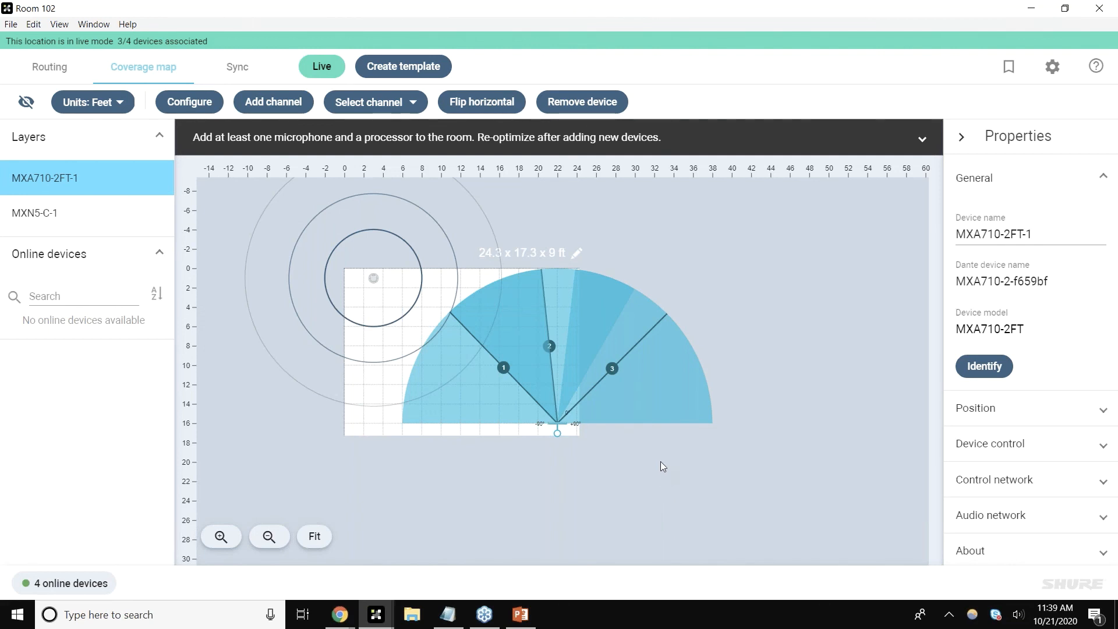
pyautogui.click(555, 424)
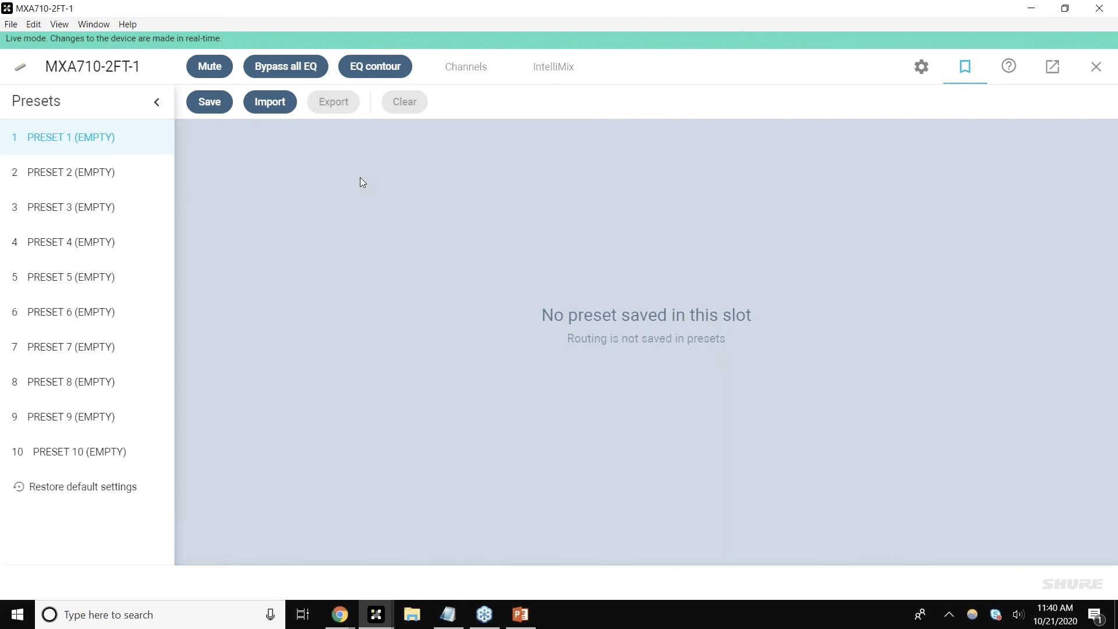
pyautogui.click(1098, 66)
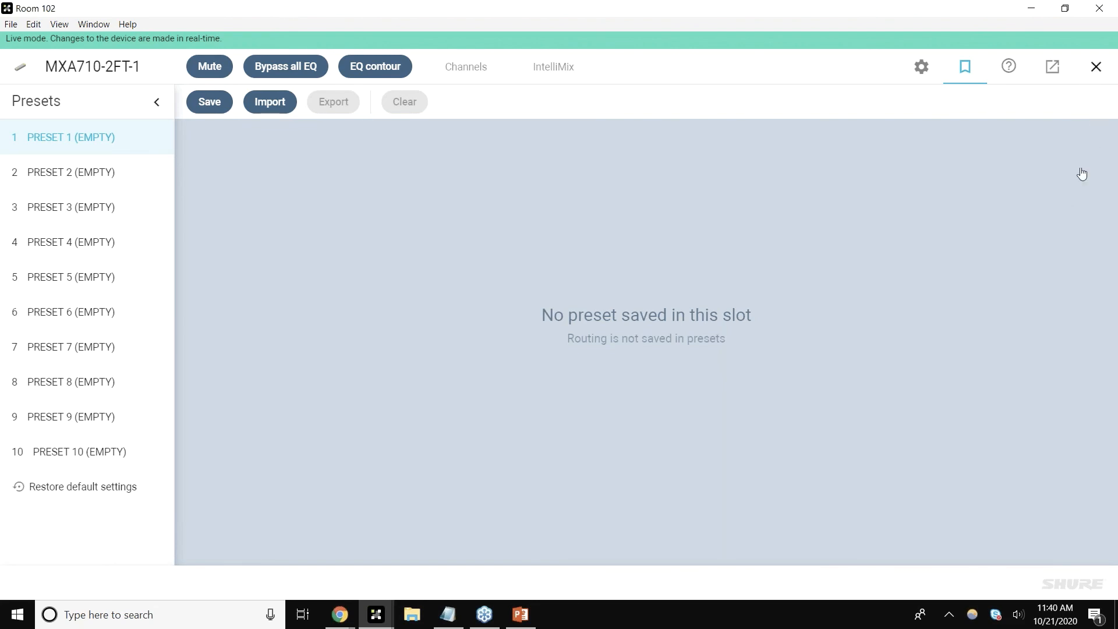